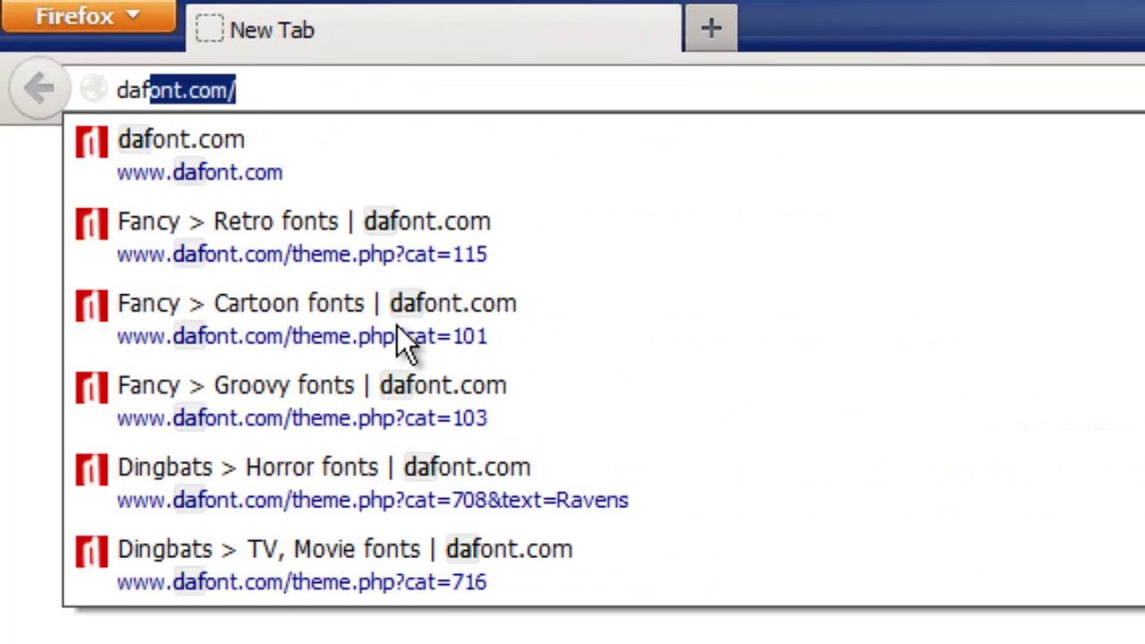
- Go to dafont.com in Firefox
type("com")
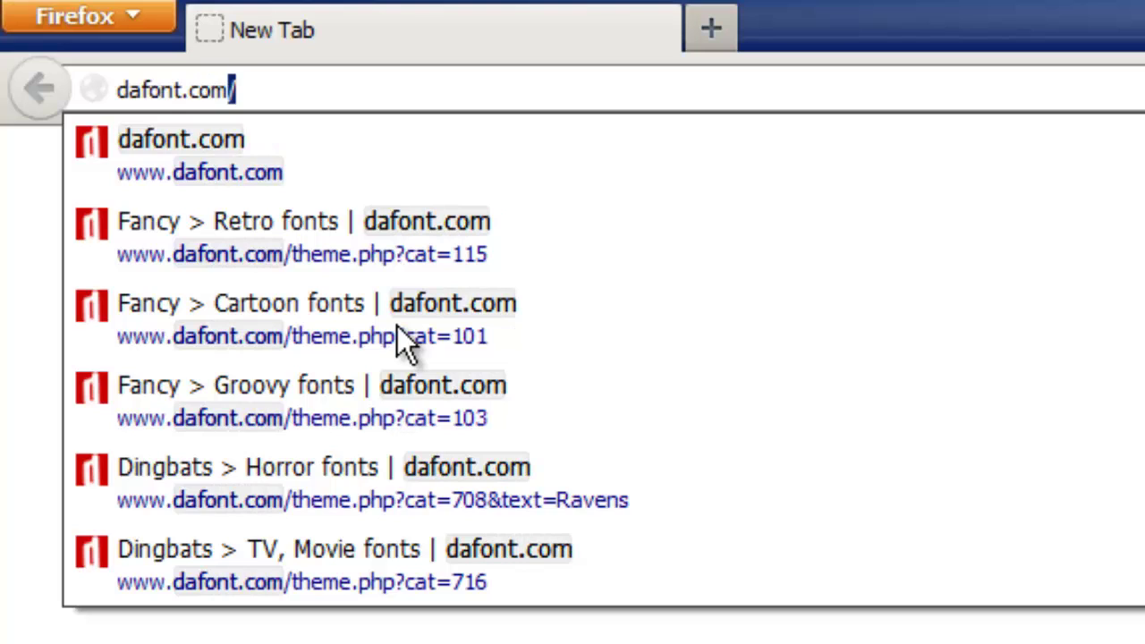
key("Return")
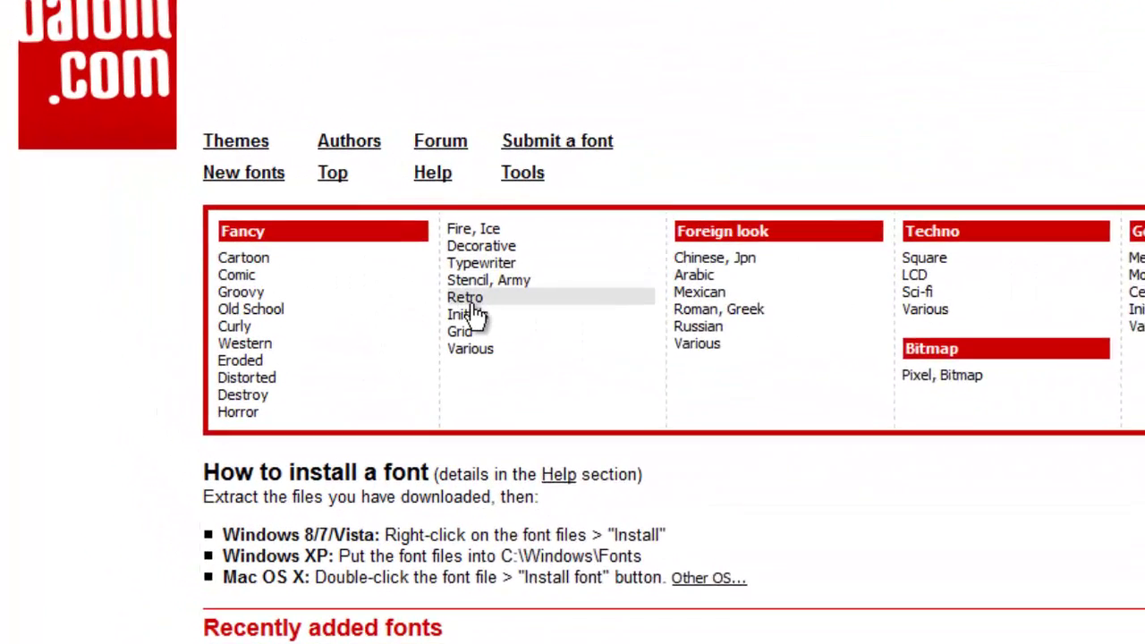
- Browse the Fancy > Retro fonts to page 3 and scroll down to Tattoo Ink
left_click(472, 302)
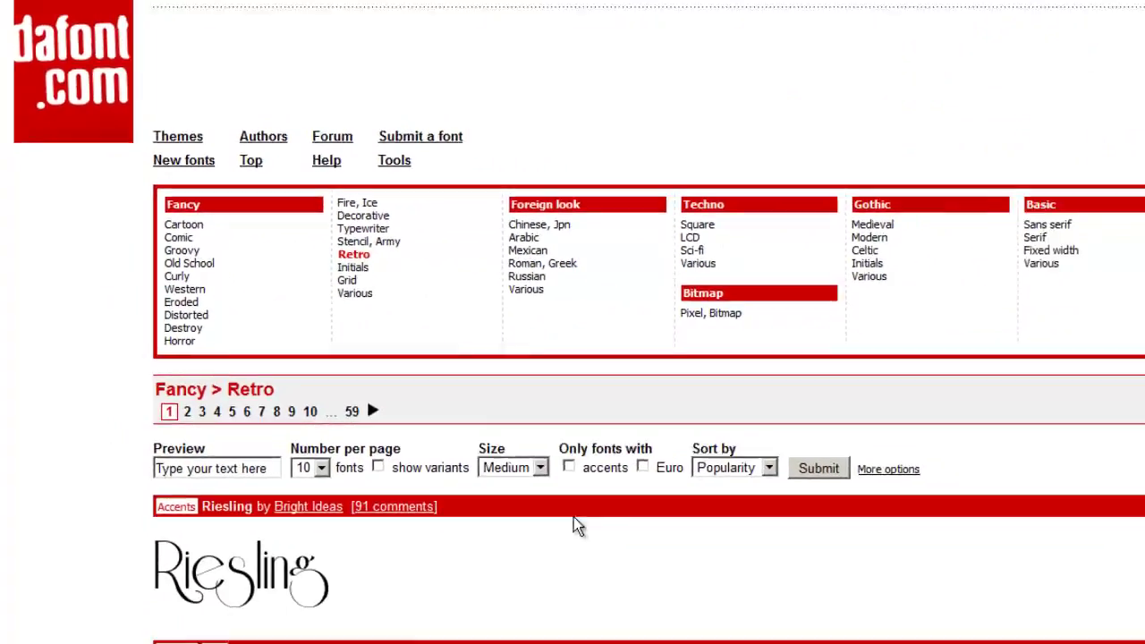
scroll(353, 371, "down", 10)
scroll(340, 362, "down", 6)
left_click(112, 429)
scroll(257, 397, "down", 15)
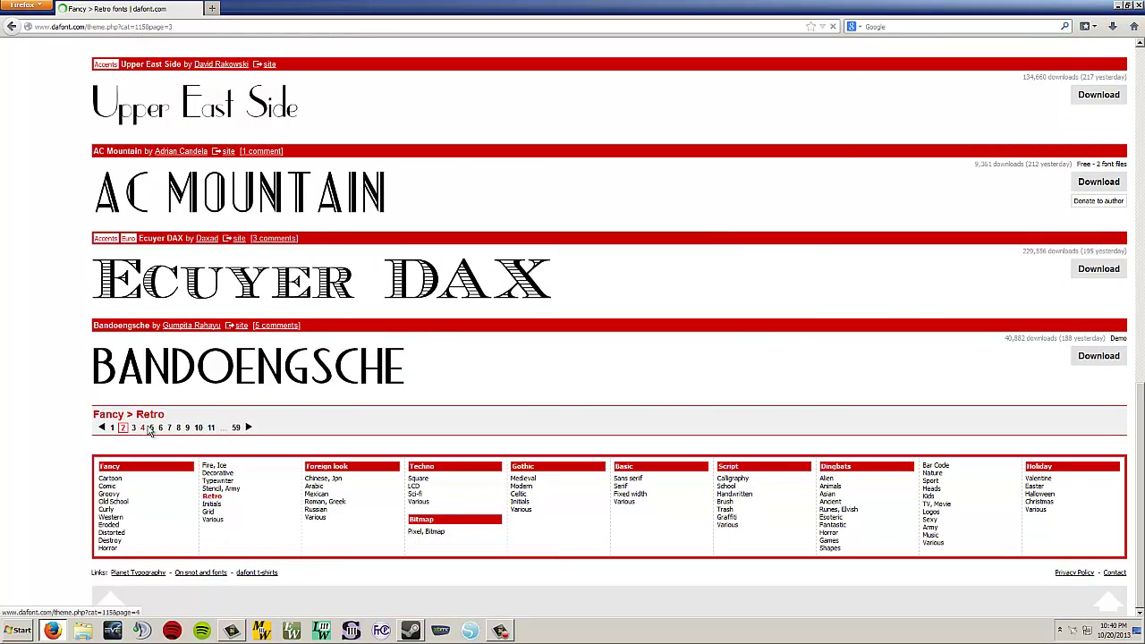
left_click(133, 428)
scroll(244, 376, "down", 8)
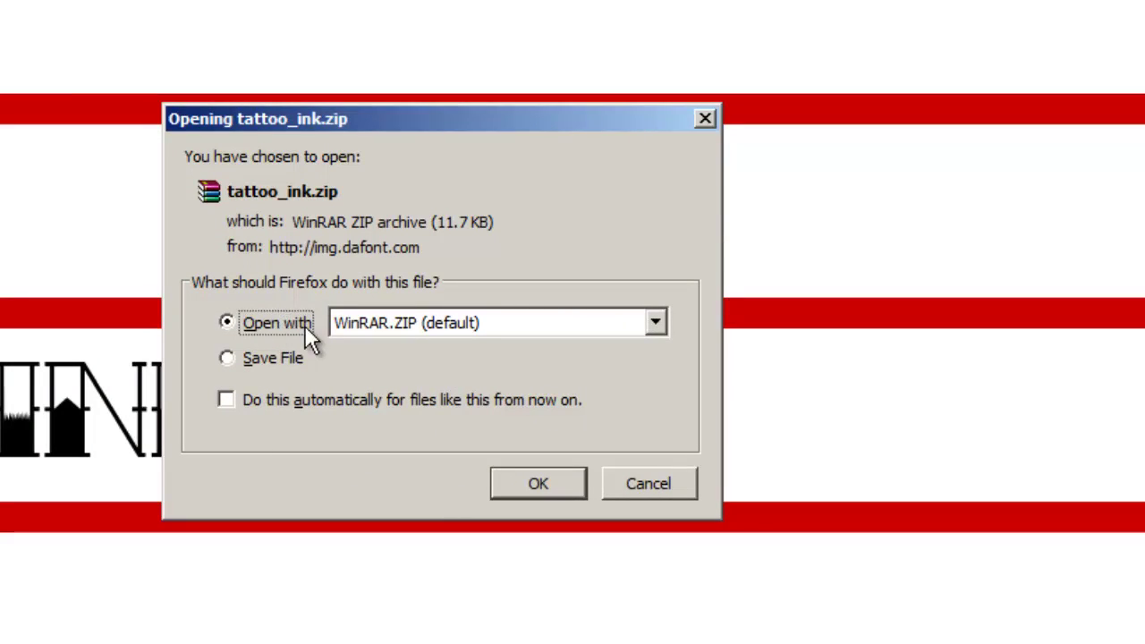
- Open tattoo_ink.zip in WinRAR, dismiss the license reminder, and preview TATTI___.TTF
left_click(519, 483)
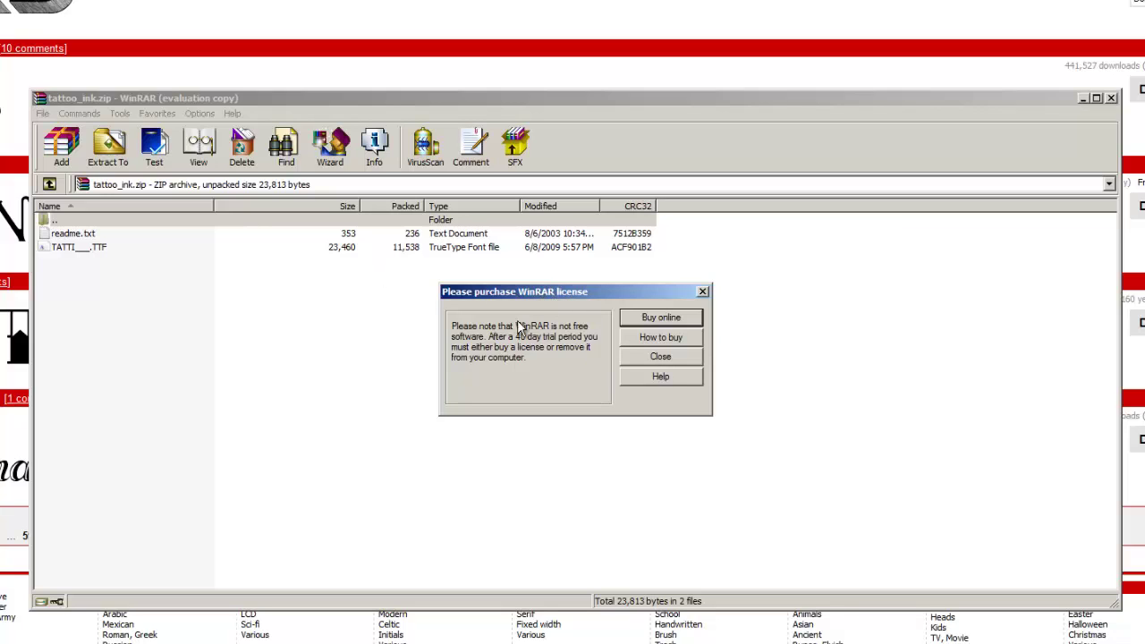
left_click(657, 356)
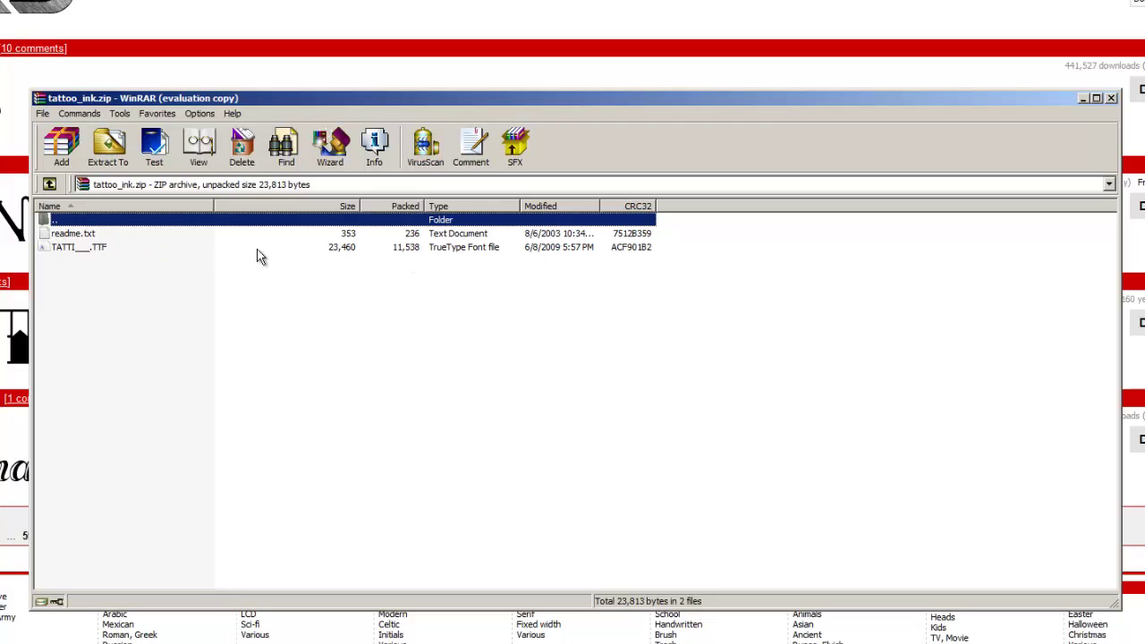
left_click(109, 249)
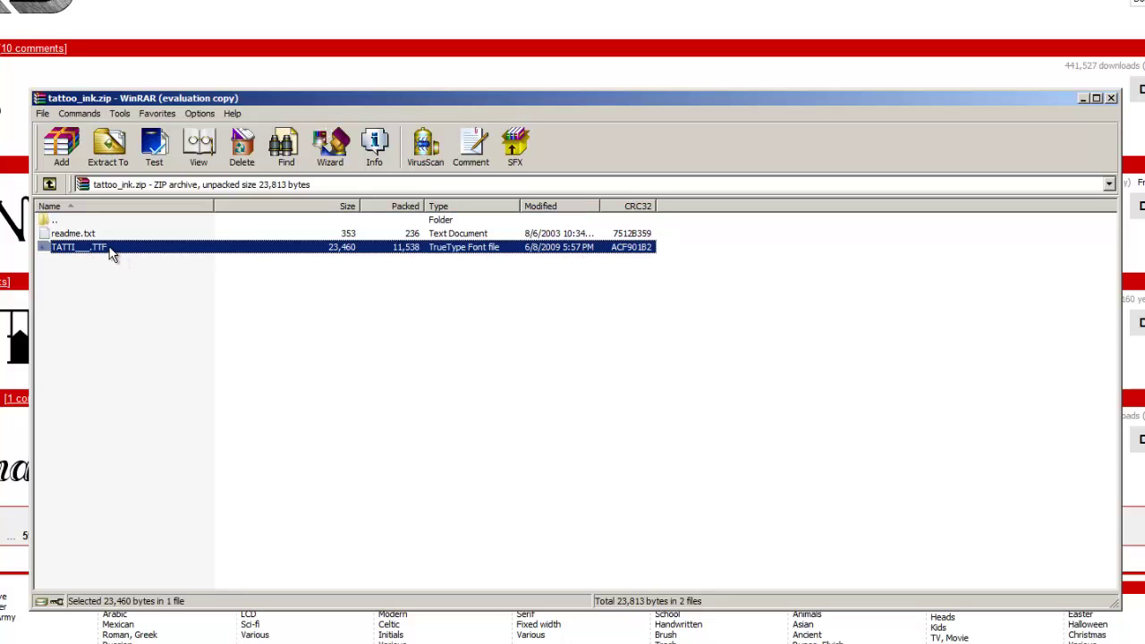
double_click(109, 254)
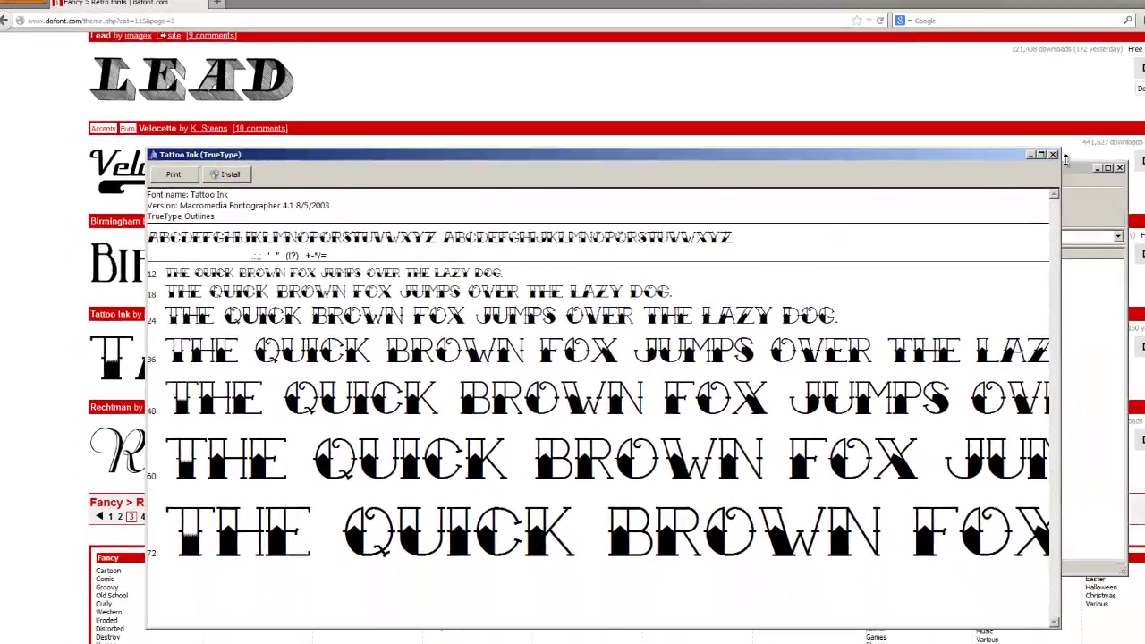
- Close the font preview and WinRAR, minimize Firefox, and select the Creative DRAWings shortcut
left_click(1047, 165)
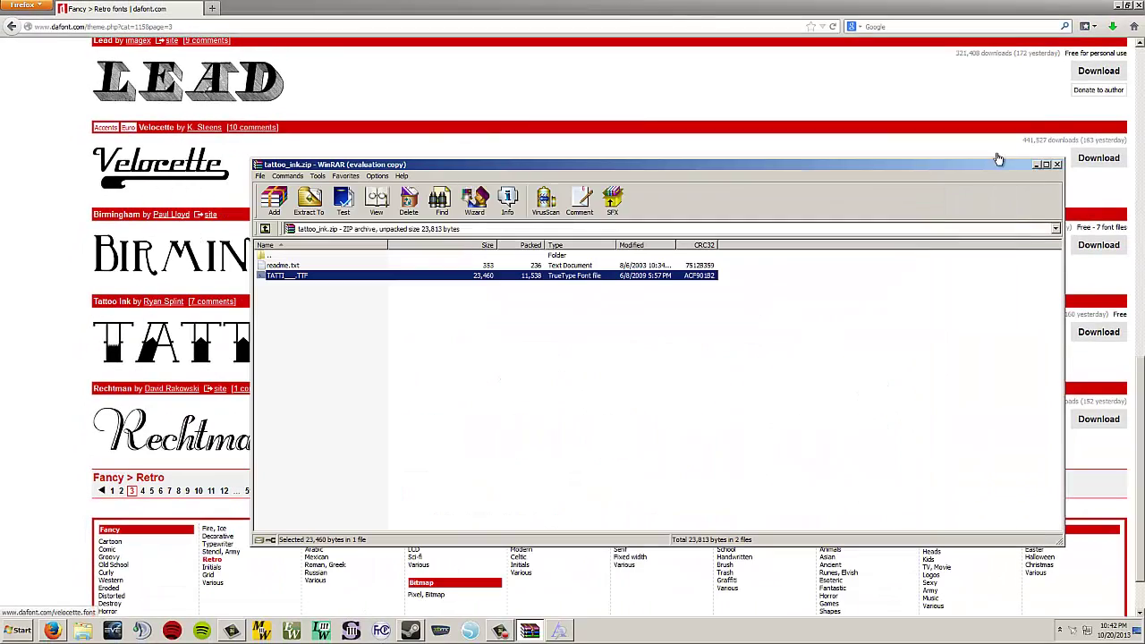
left_click(1057, 165)
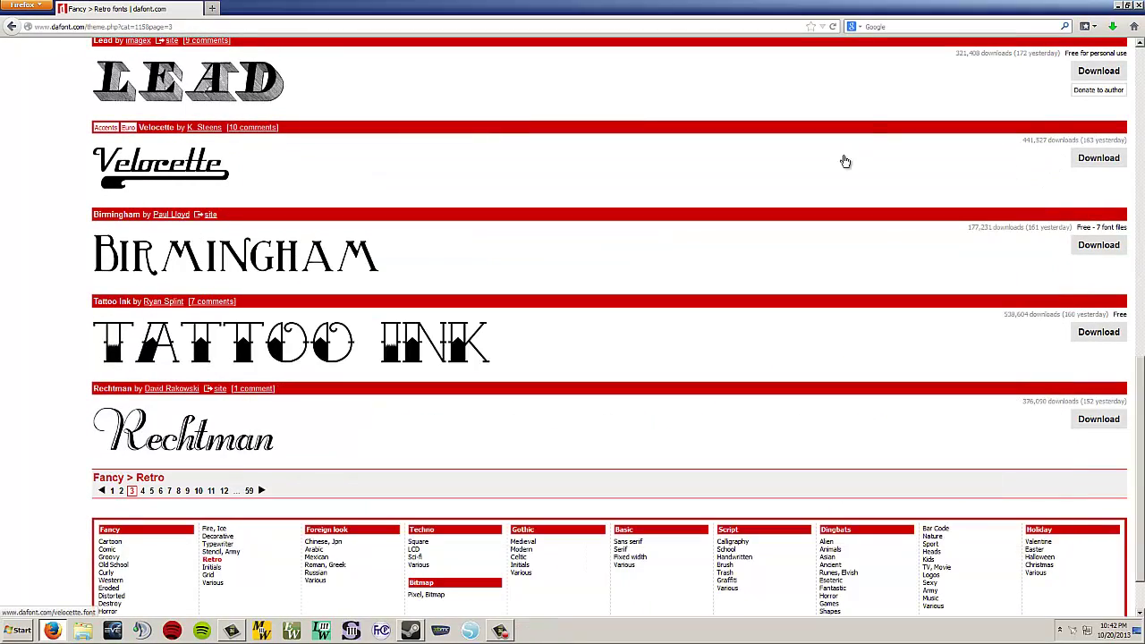
left_click(1118, 5)
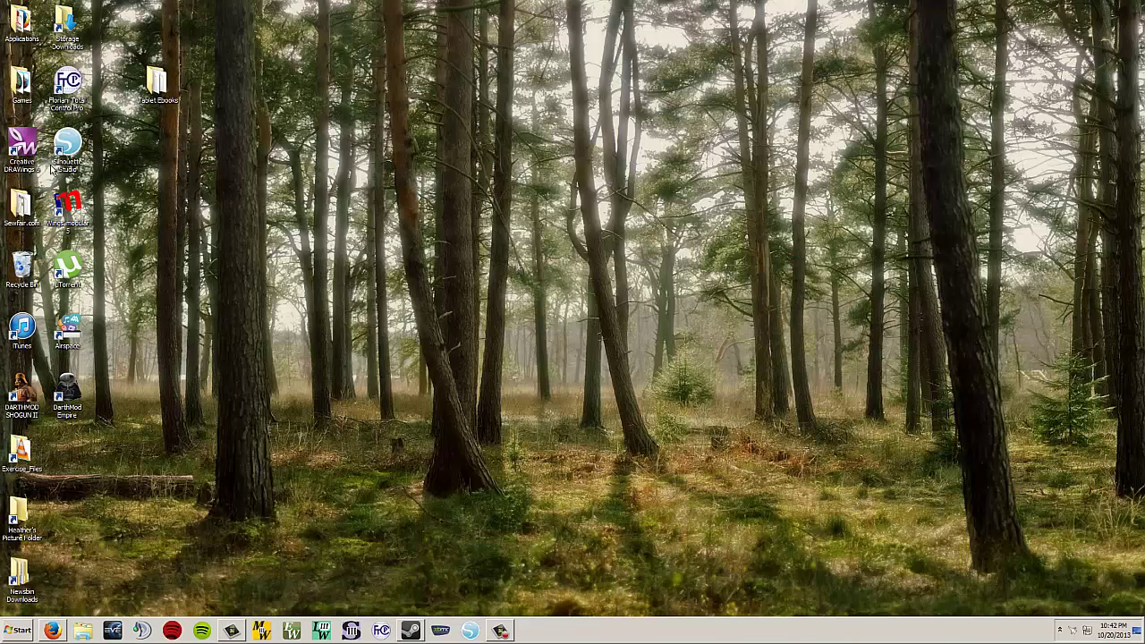
left_click(27, 173)
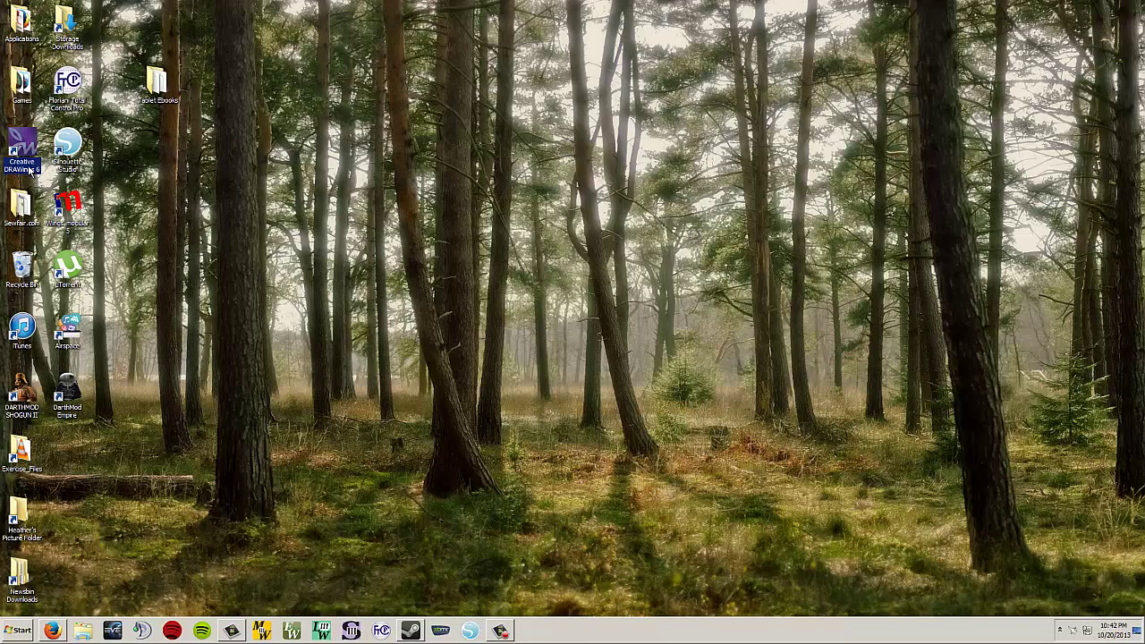
- Launch Creative DRAWings and create a new blank graphic on Cotton 2 fabric
double_click(26, 170)
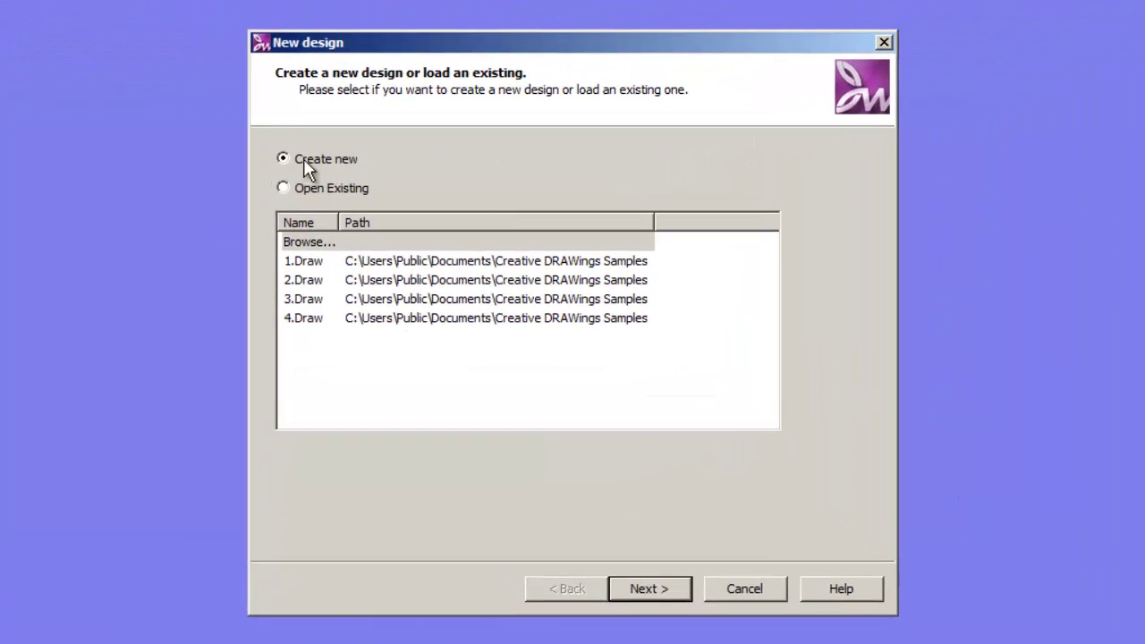
left_click(645, 585)
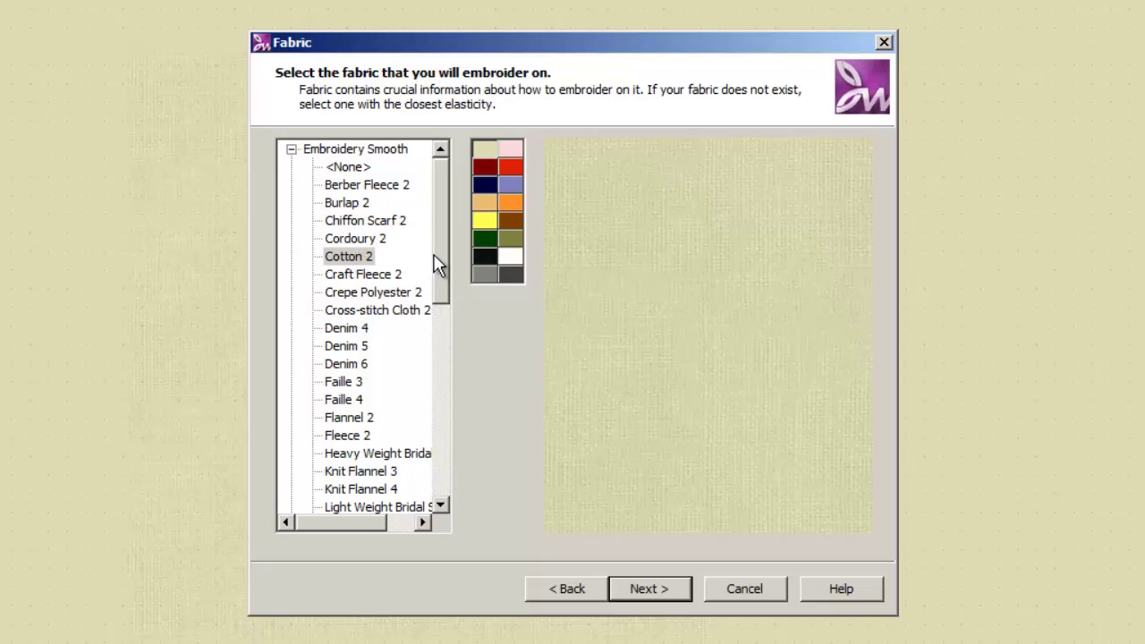
mouse_move(435, 255)
left_mouse_down()
mouse_move(427, 385)
mouse_move(432, 276)
left_mouse_up()
scroll(442, 350, "down", 3)
scroll(449, 268, "up", 3)
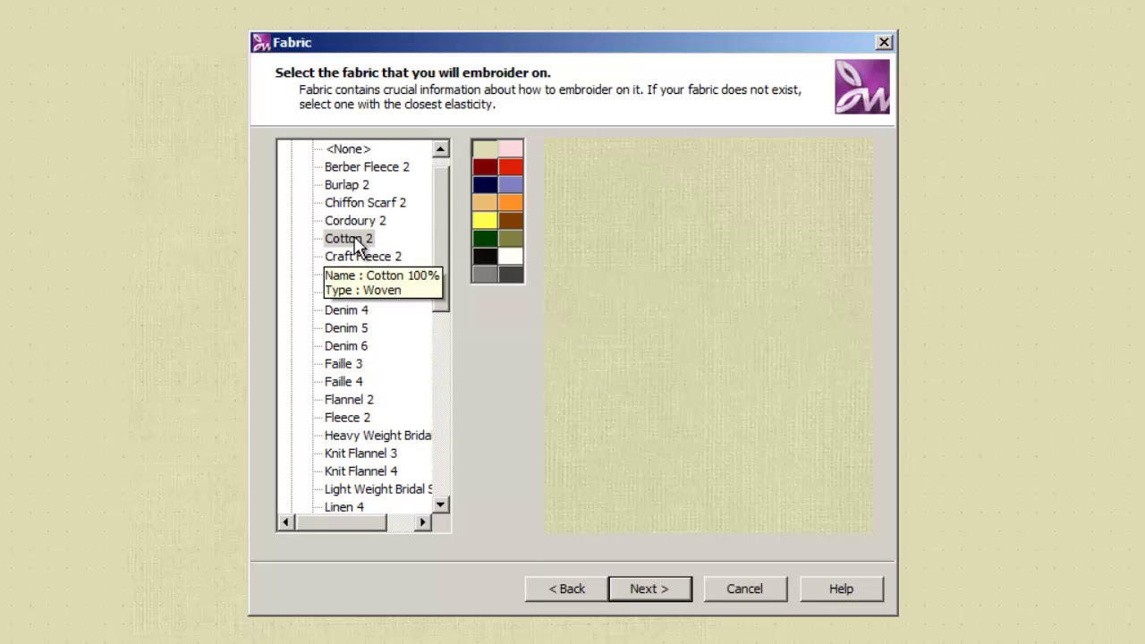
left_click(642, 590)
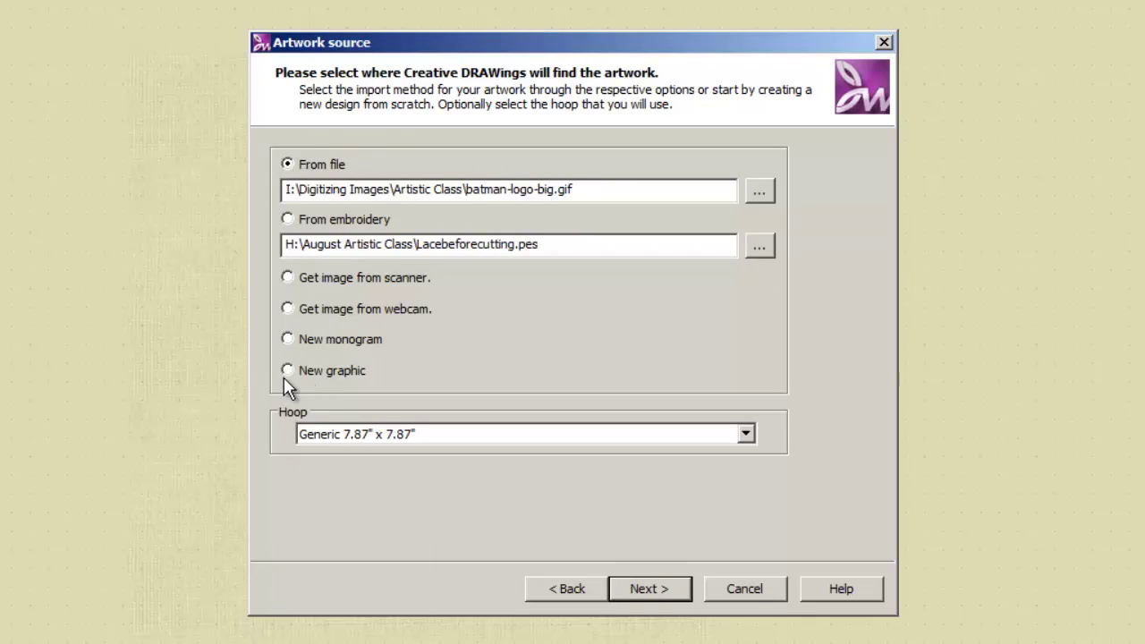
left_click(325, 371)
left_click(649, 589)
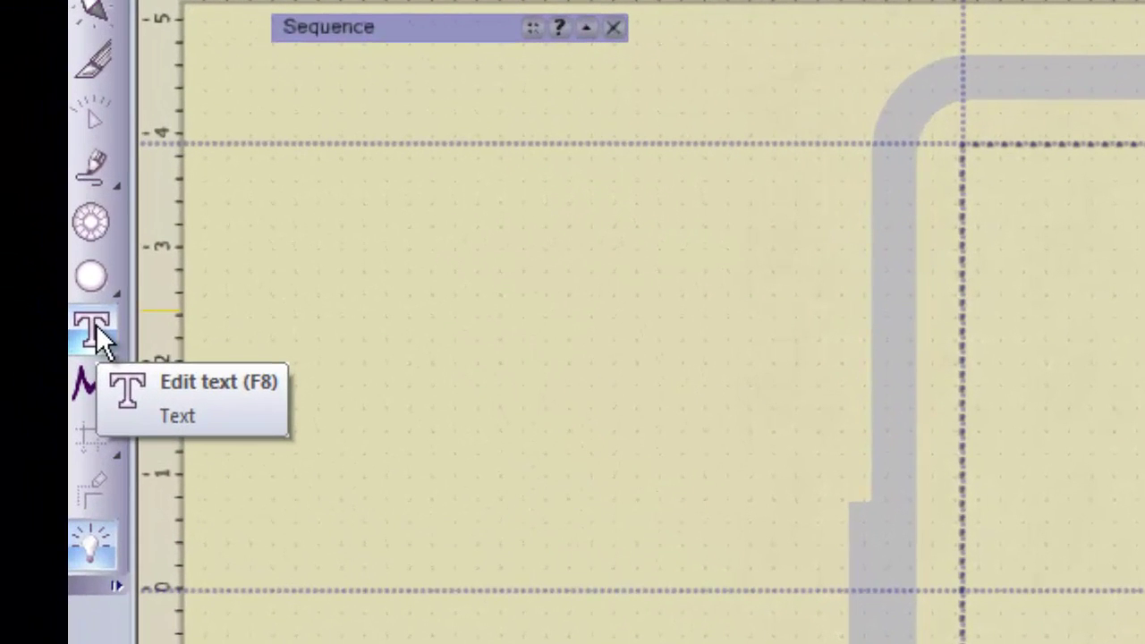
- Pick the Text tool with the Tattoo Ink font and start a text entry inside the hoop
left_click(109, 329)
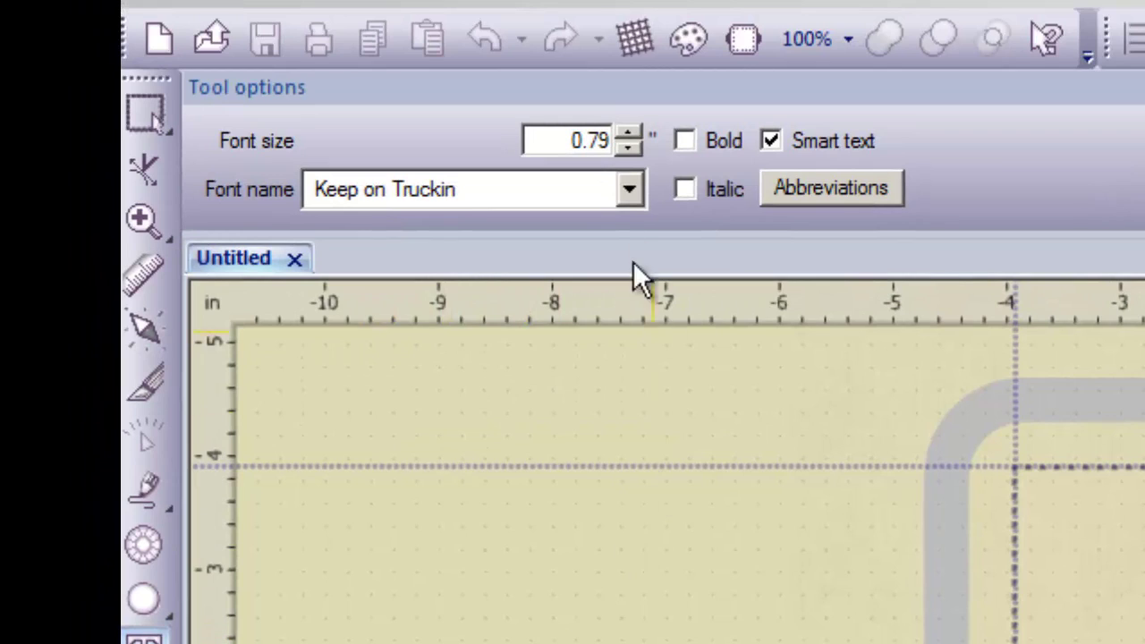
left_click(613, 92)
scroll(875, 617, "down", 20)
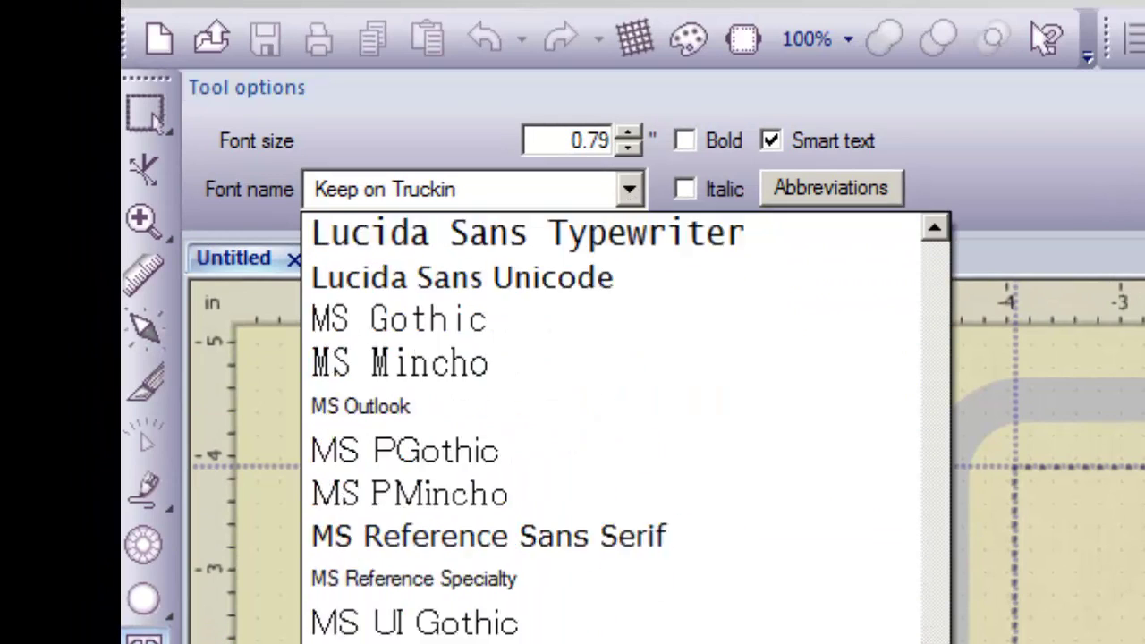
scroll(626, 429, "down", 15)
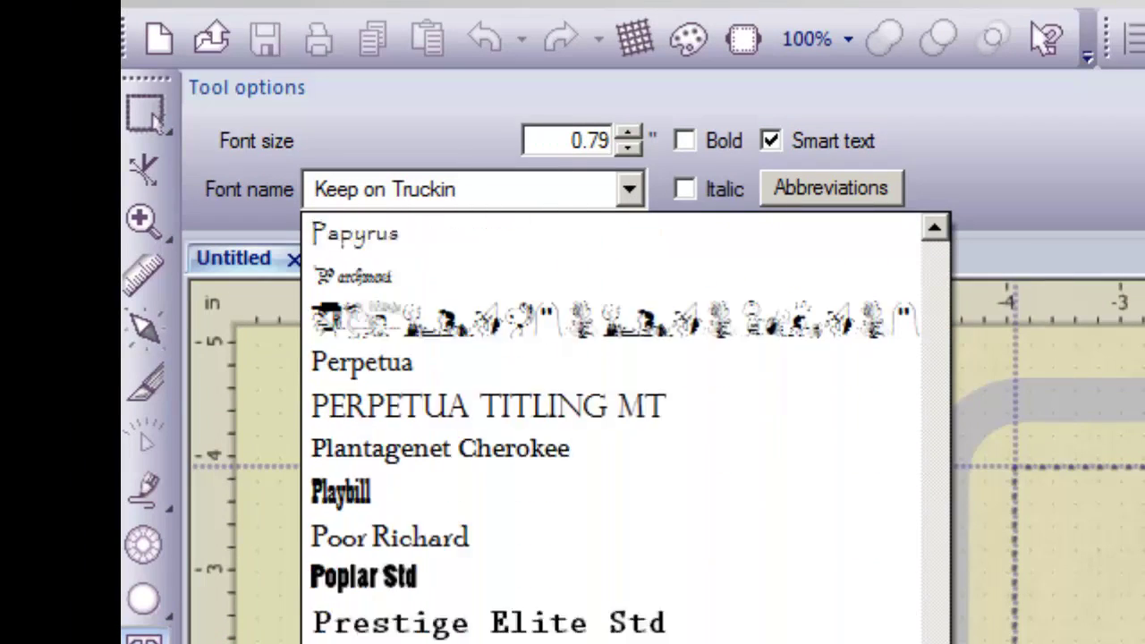
scroll(626, 430, "down", 10)
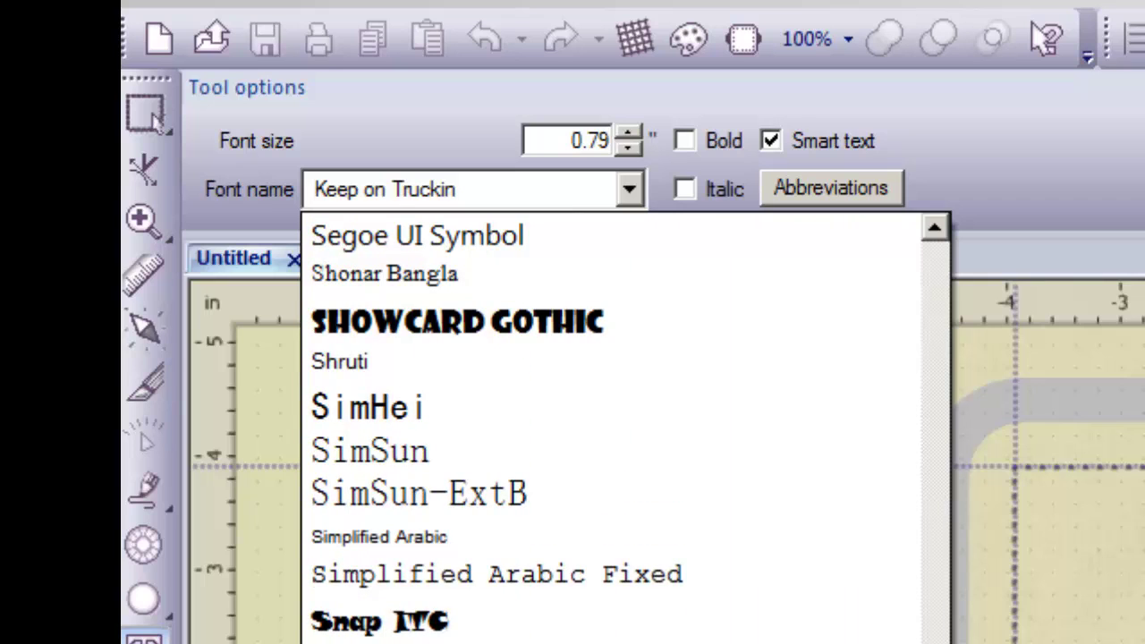
scroll(486, 519, "down", 2)
left_click(485, 519)
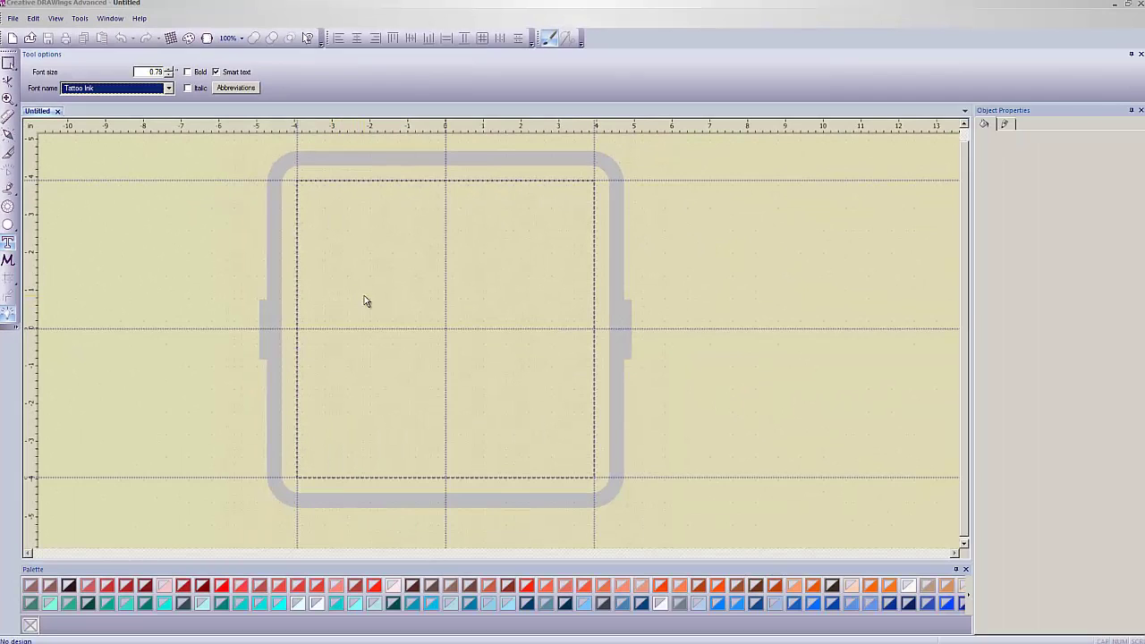
left_click(364, 297)
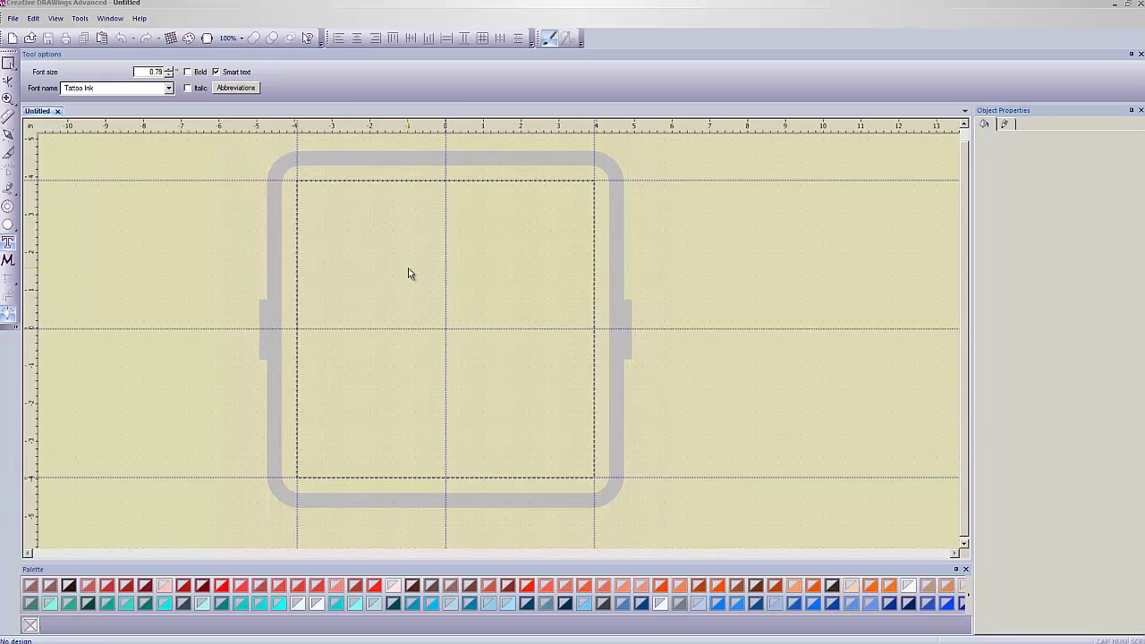
- Type 'SEW VAC' in Tattoo Ink and generate its stitches, then deselect it
type("SEW")
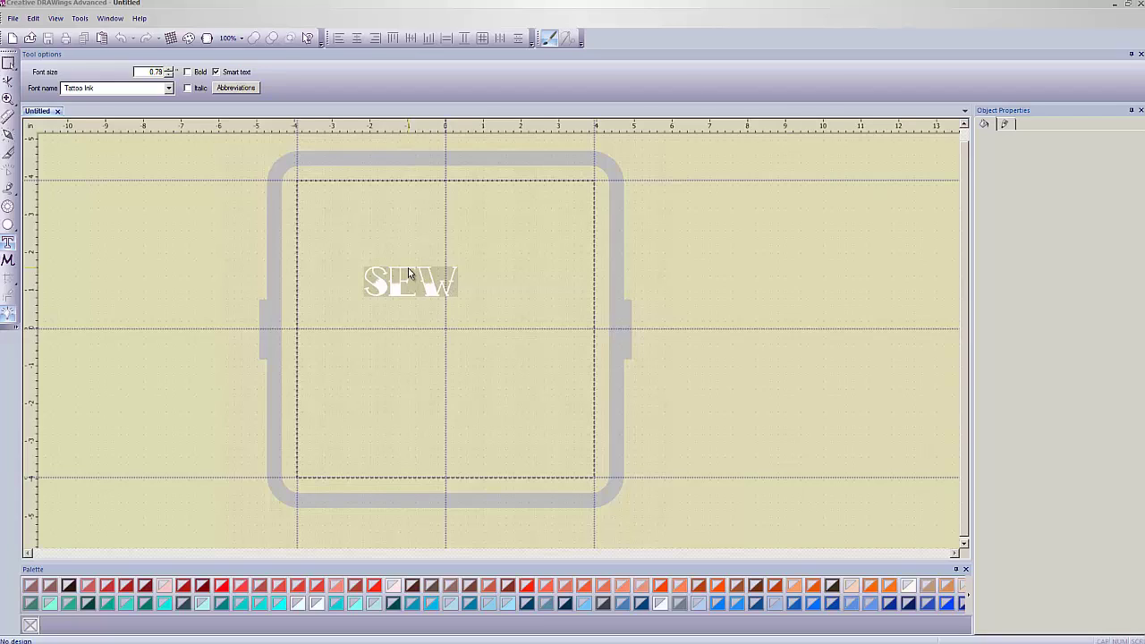
key("BackSpace")
key("BackSpace")
key("BackSpace")
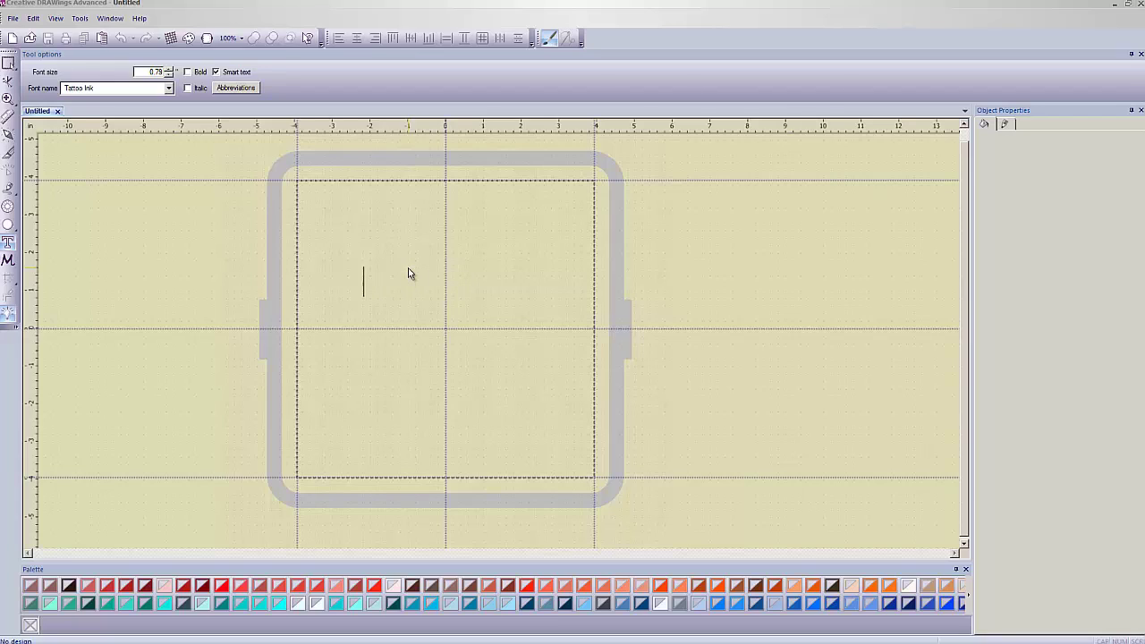
type("SEW VAC")
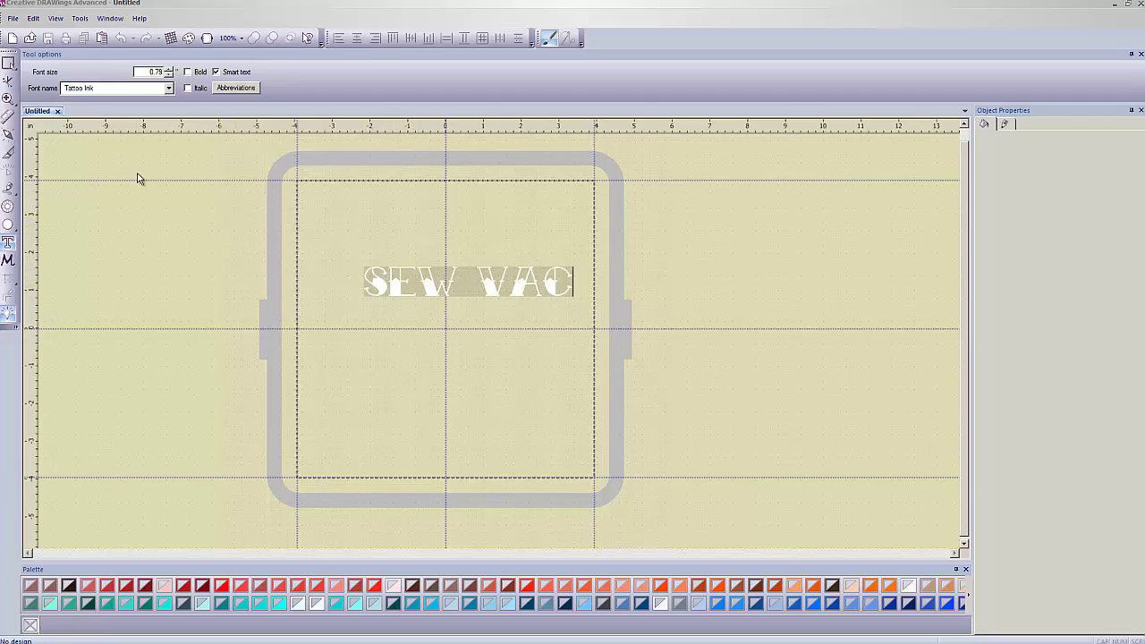
left_click(8, 63)
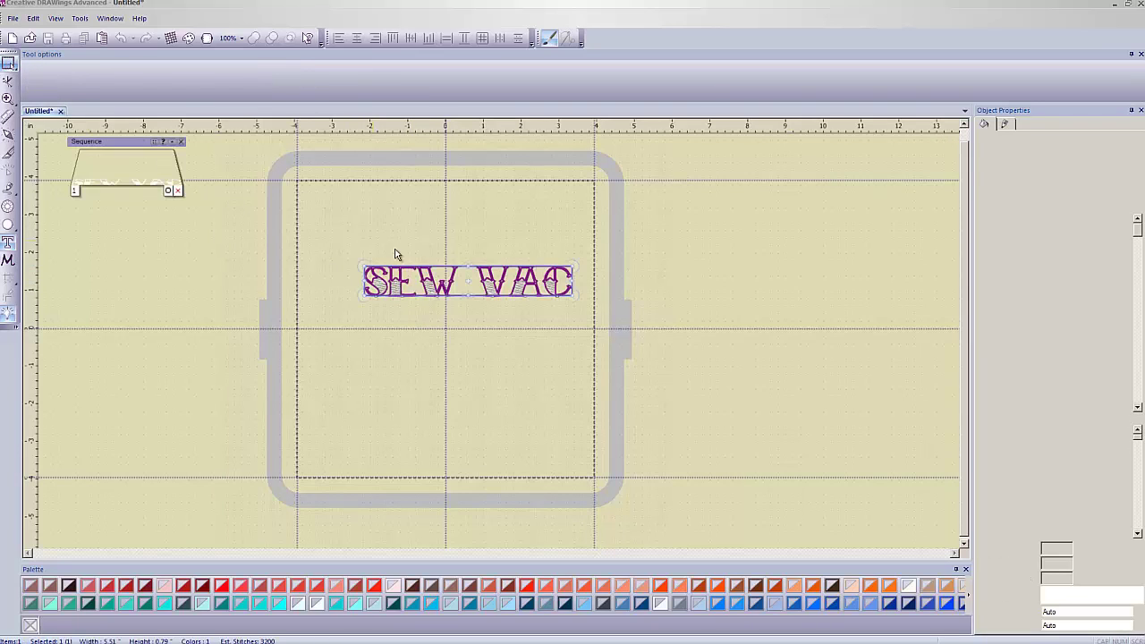
left_click(447, 312)
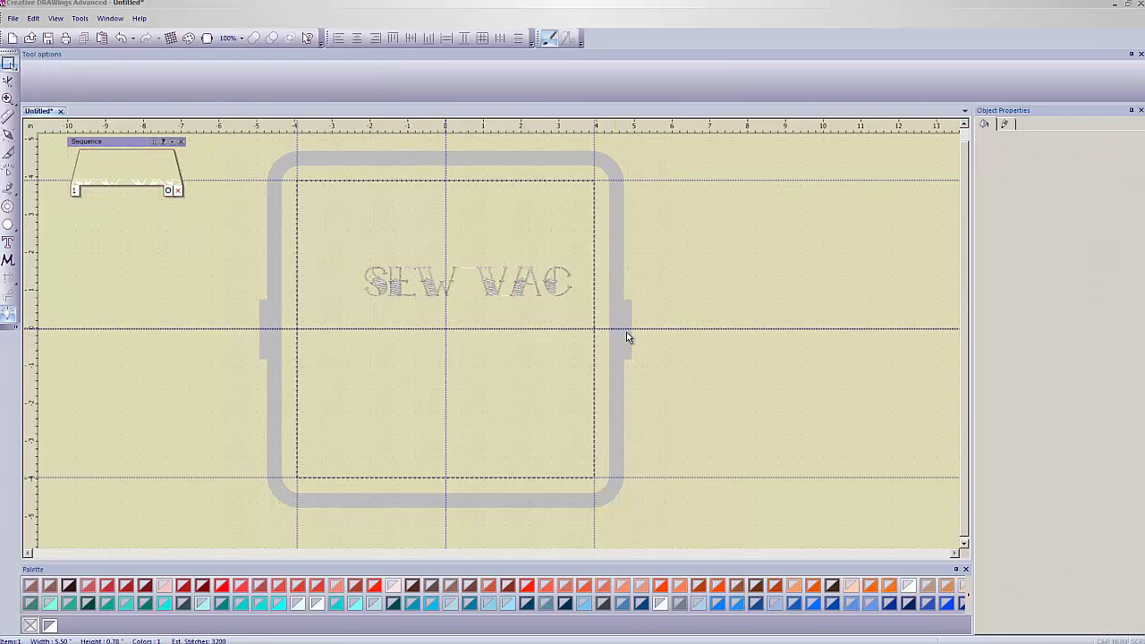
scroll(501, 295, "up", 4)
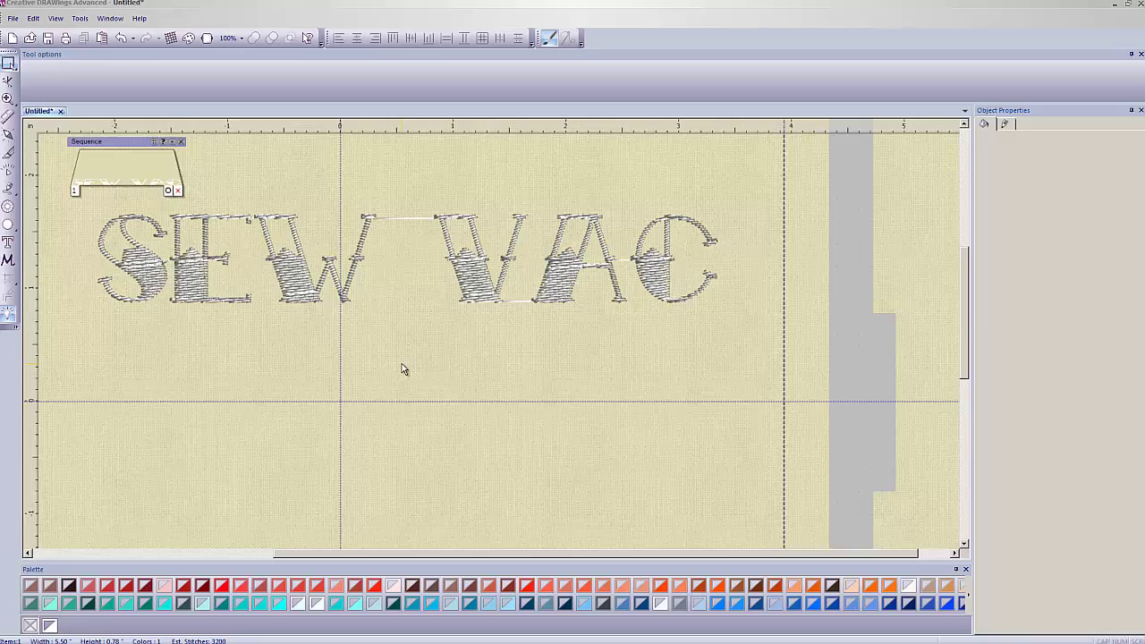
scroll(429, 379, "down", 3)
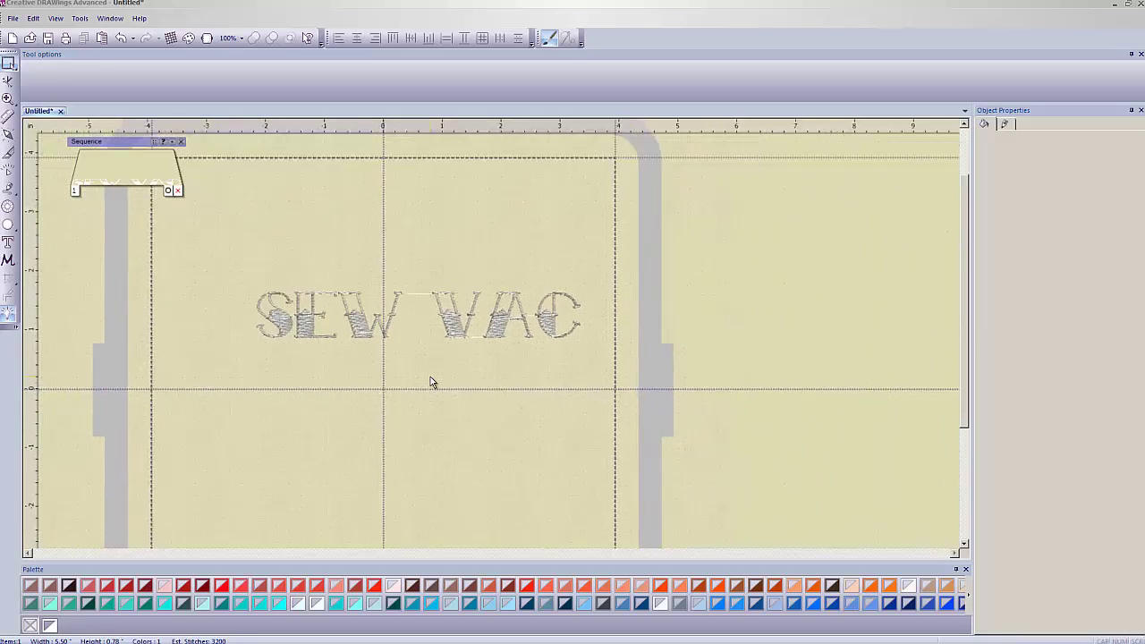
scroll(429, 383, "up", 3)
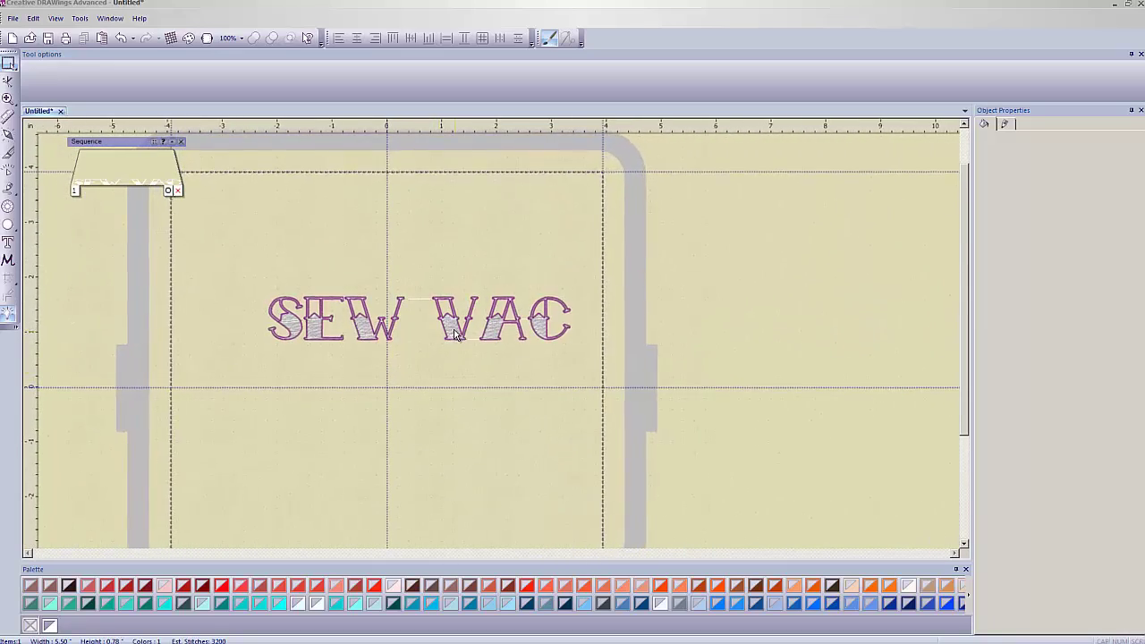
- Enlarge SEW VAC to about 11.55" x 1.63" and shift it left and up in the hoop
left_click(454, 331)
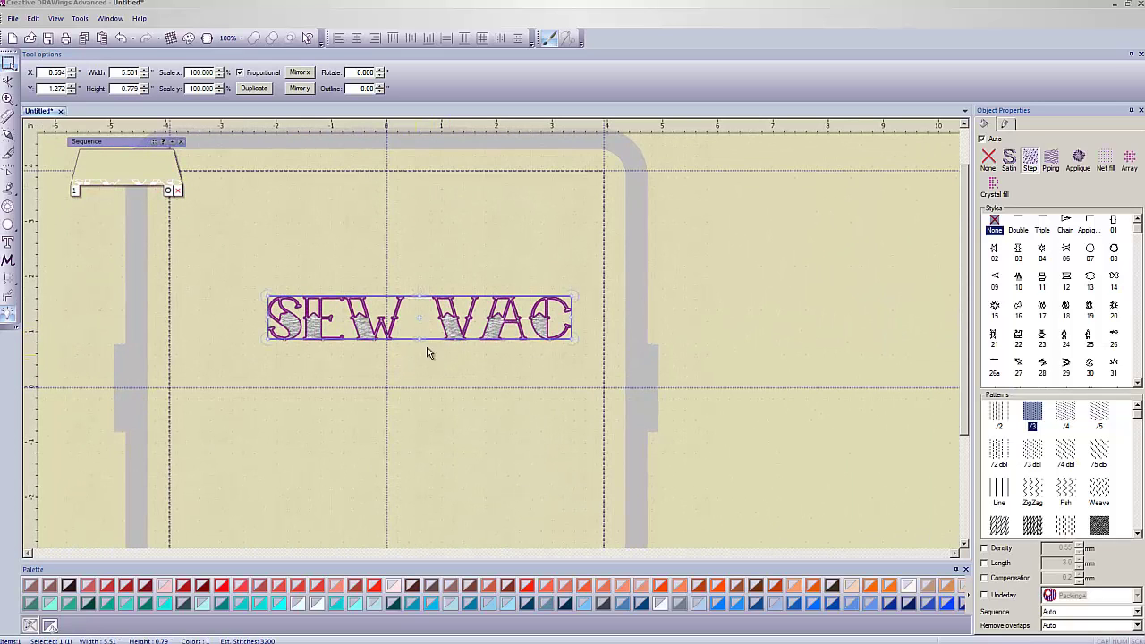
mouse_move(455, 331)
left_mouse_down()
mouse_move(337, 409)
mouse_move(365, 409)
mouse_move(352, 263)
mouse_move(363, 240)
mouse_move(419, 281)
mouse_move(439, 319)
left_mouse_up()
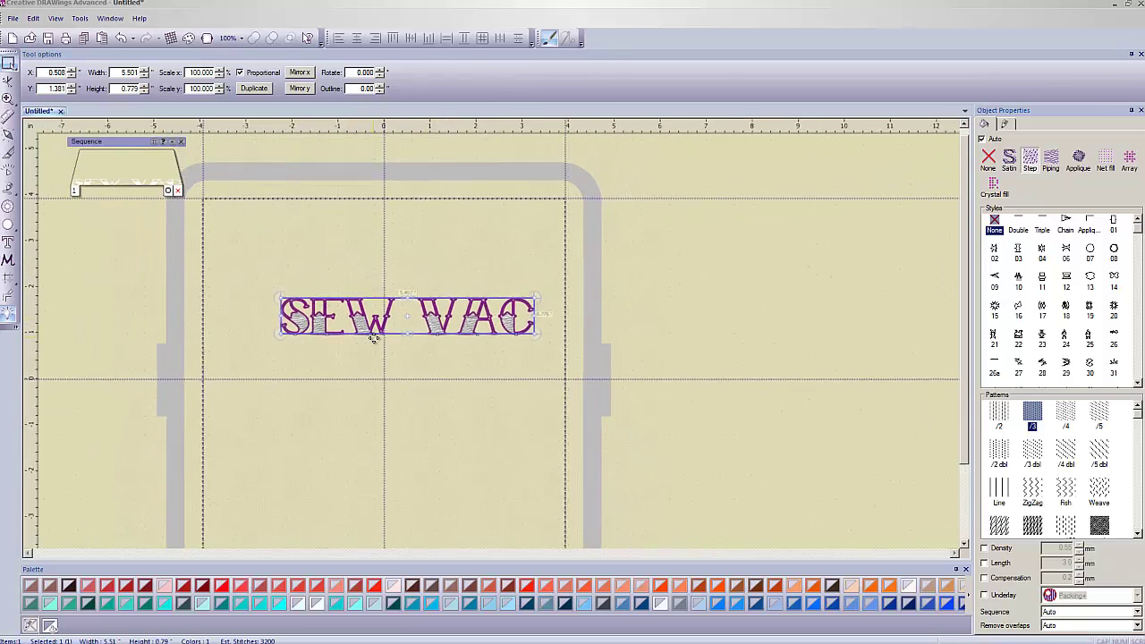
scroll(372, 336, "down", 2)
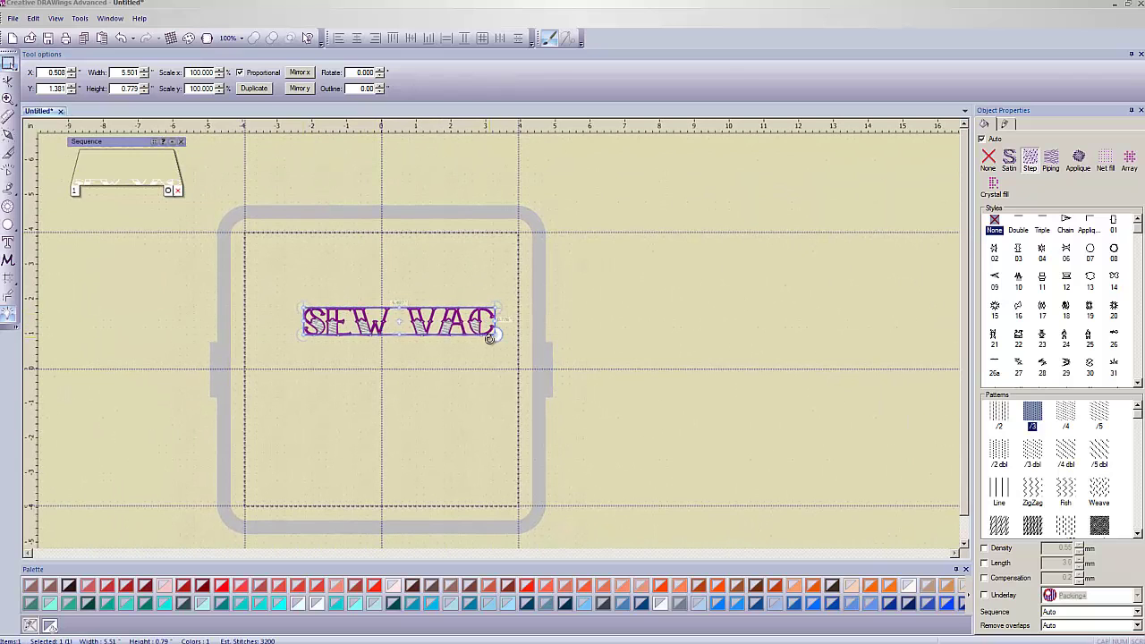
left_click_drag(499, 335, 707, 360)
left_click_drag(542, 349, 427, 325)
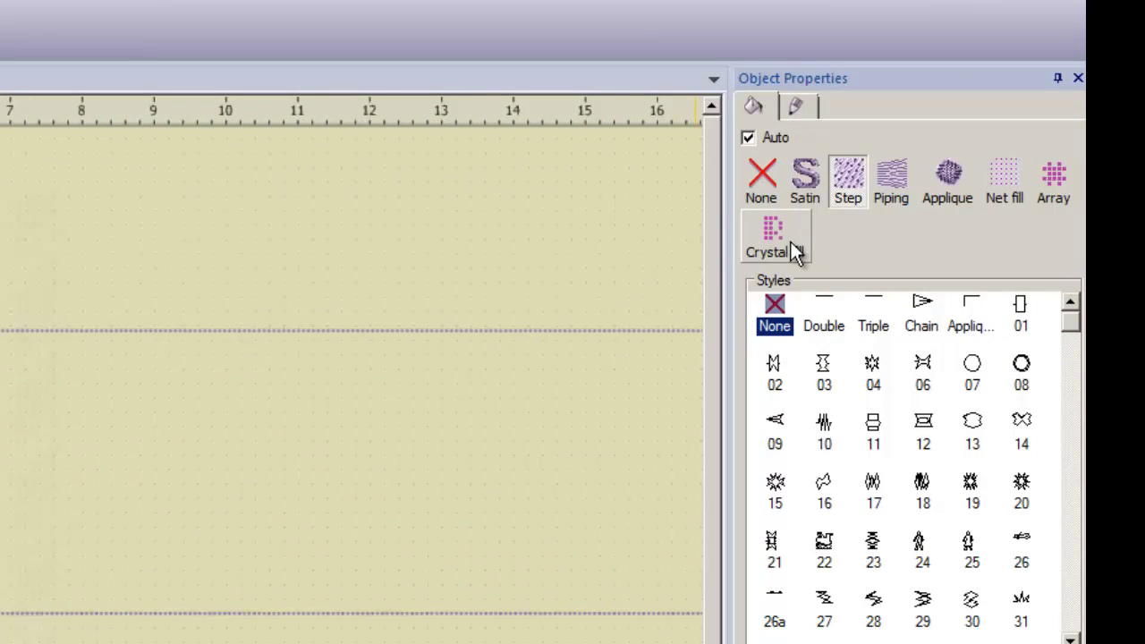
- Give the SEW VAC lettering a crystal fill with the Rectangle layout
left_click(790, 242)
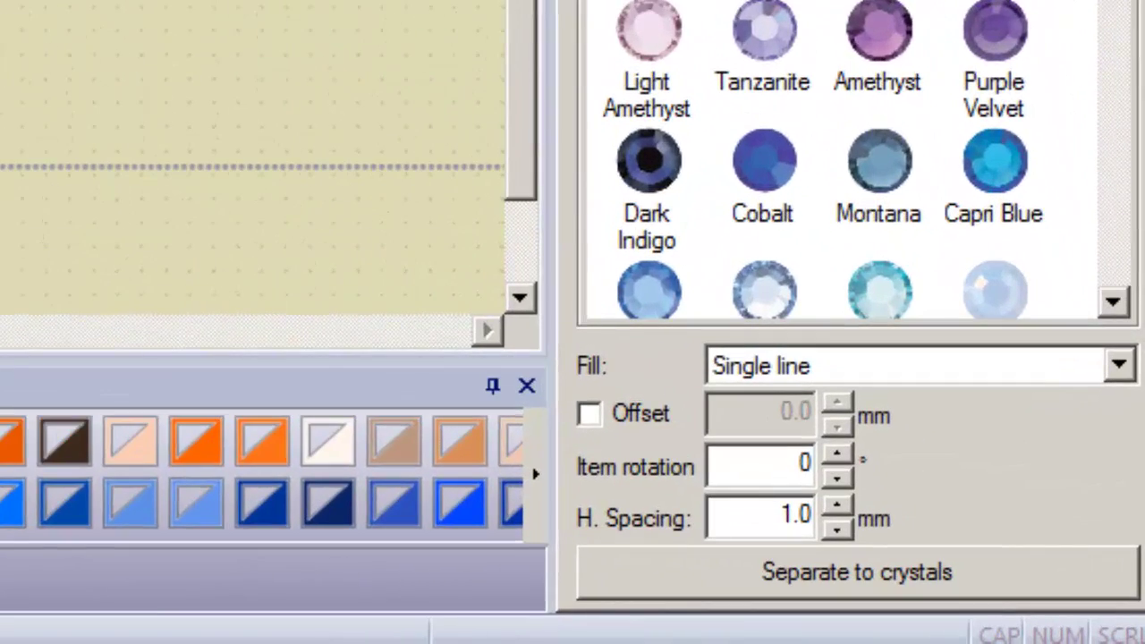
left_click(1118, 366)
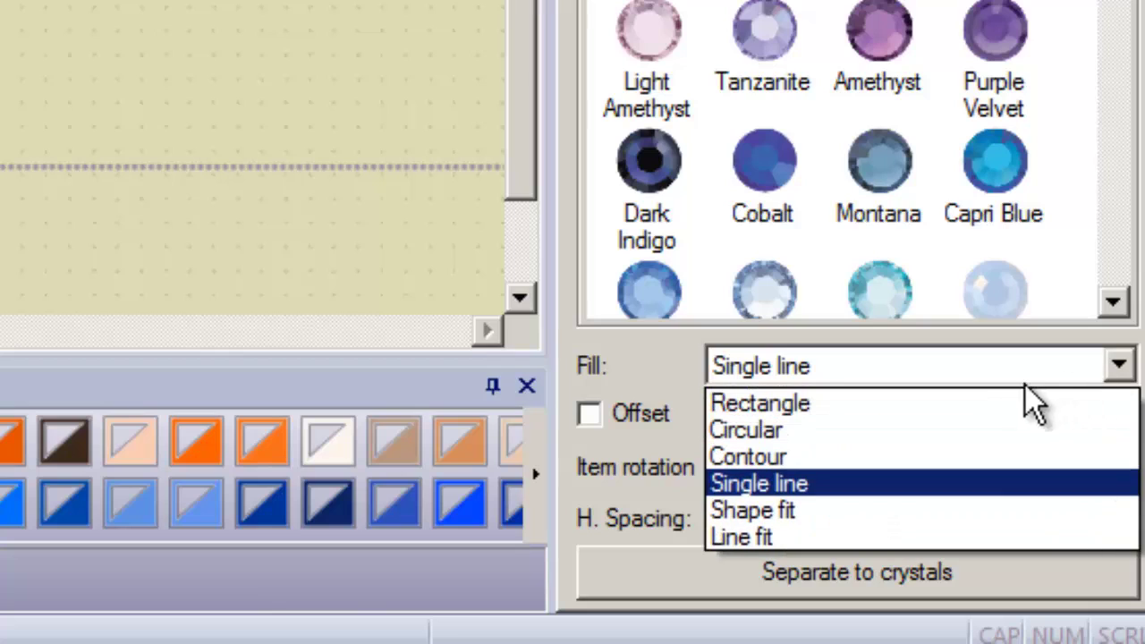
left_click(821, 408)
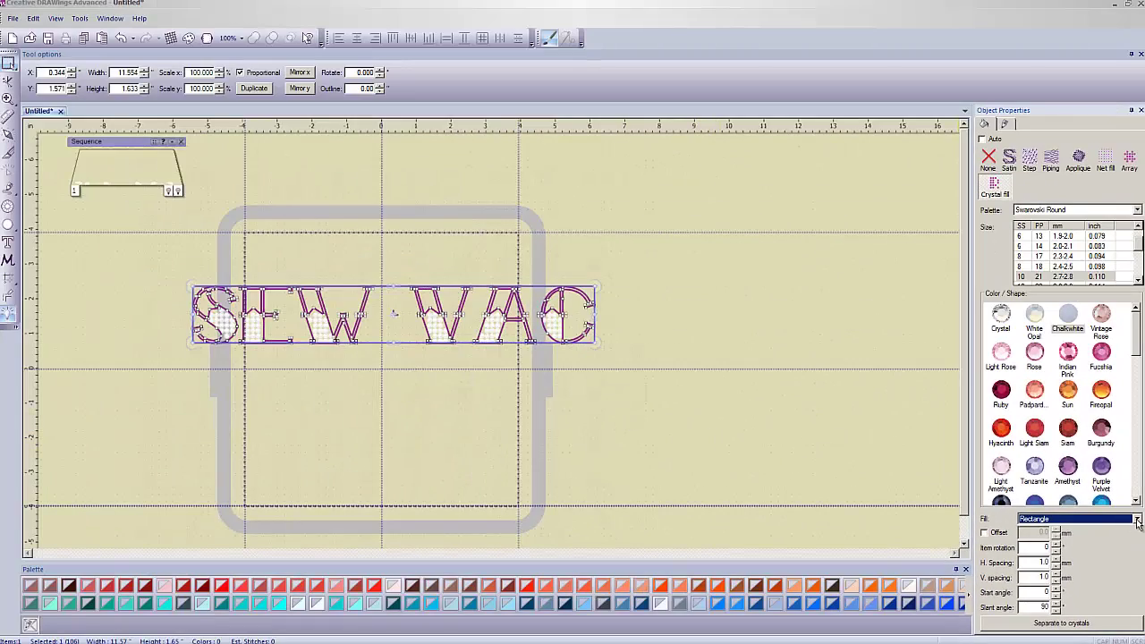
- Try Circular, Contour, Single line and Shape fit crystal layouts, ending on Line fit
left_click(1138, 524)
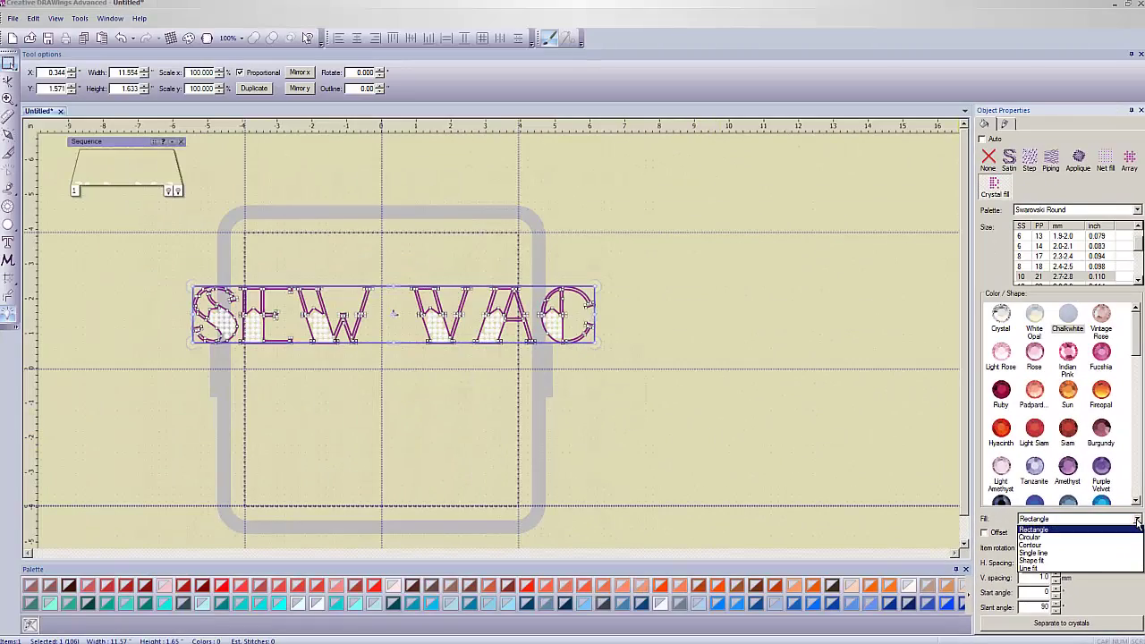
left_click(1118, 538)
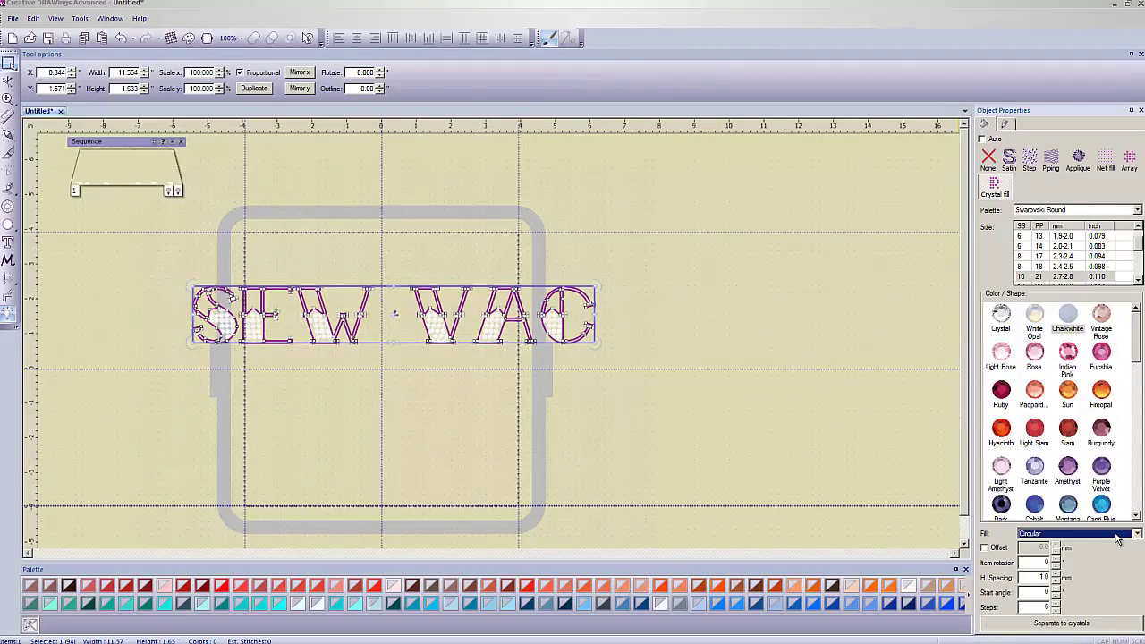
left_click(1135, 534)
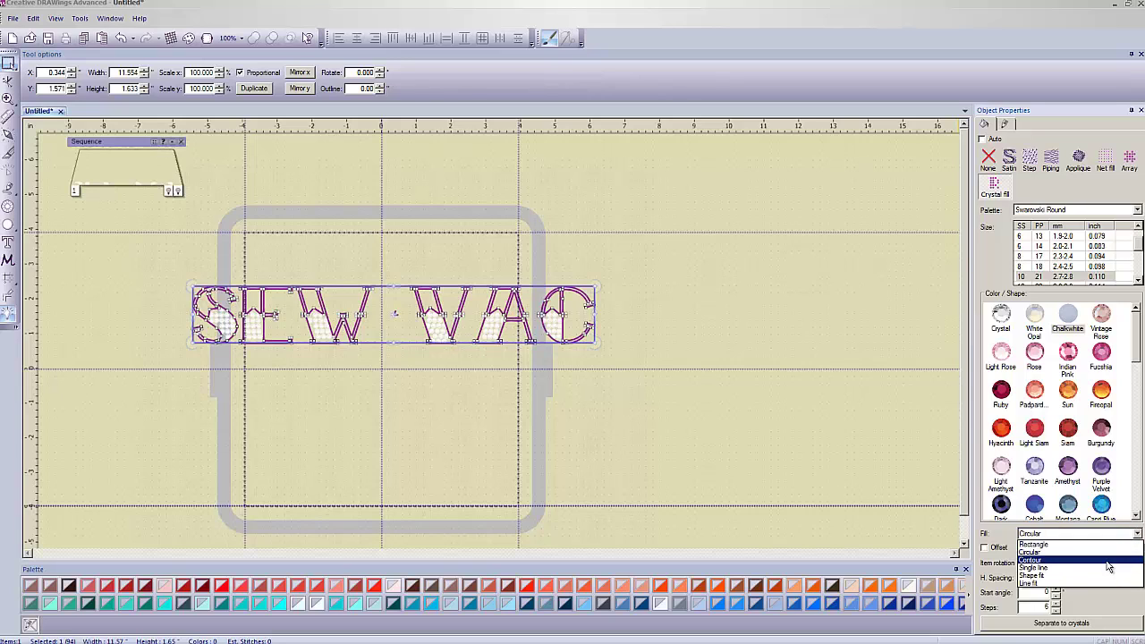
left_click(1106, 564)
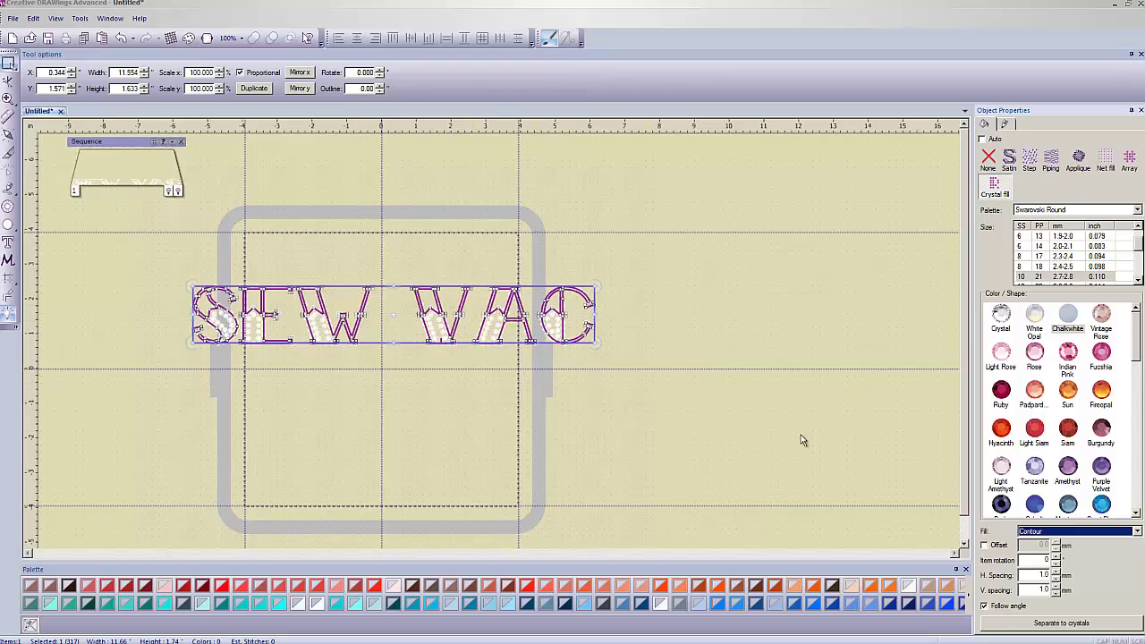
left_click(1137, 534)
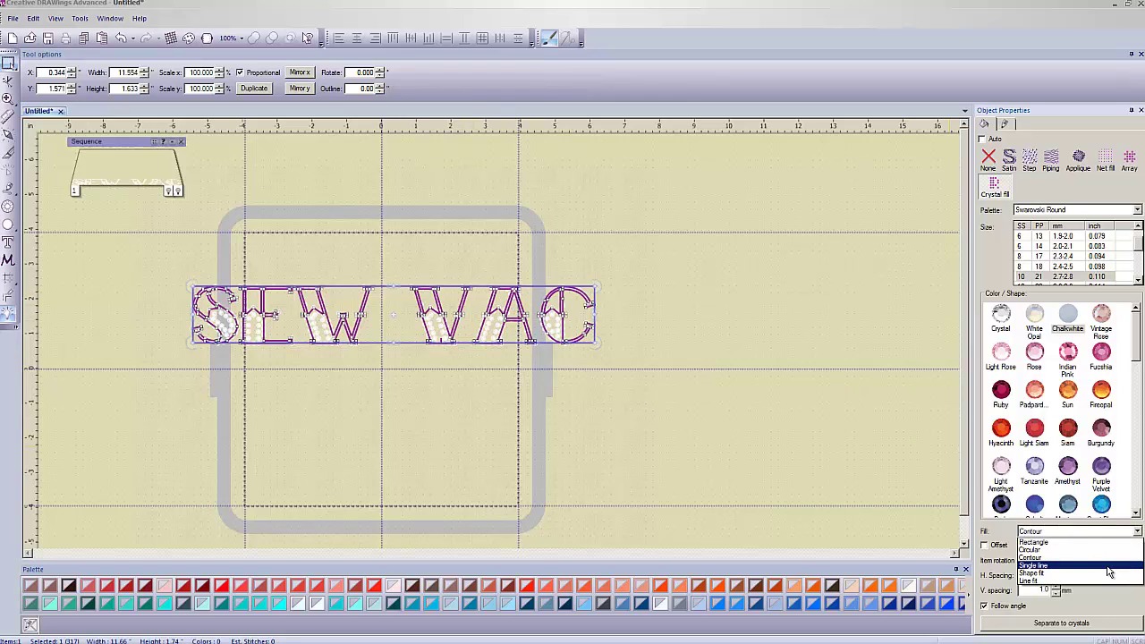
left_click(1108, 570)
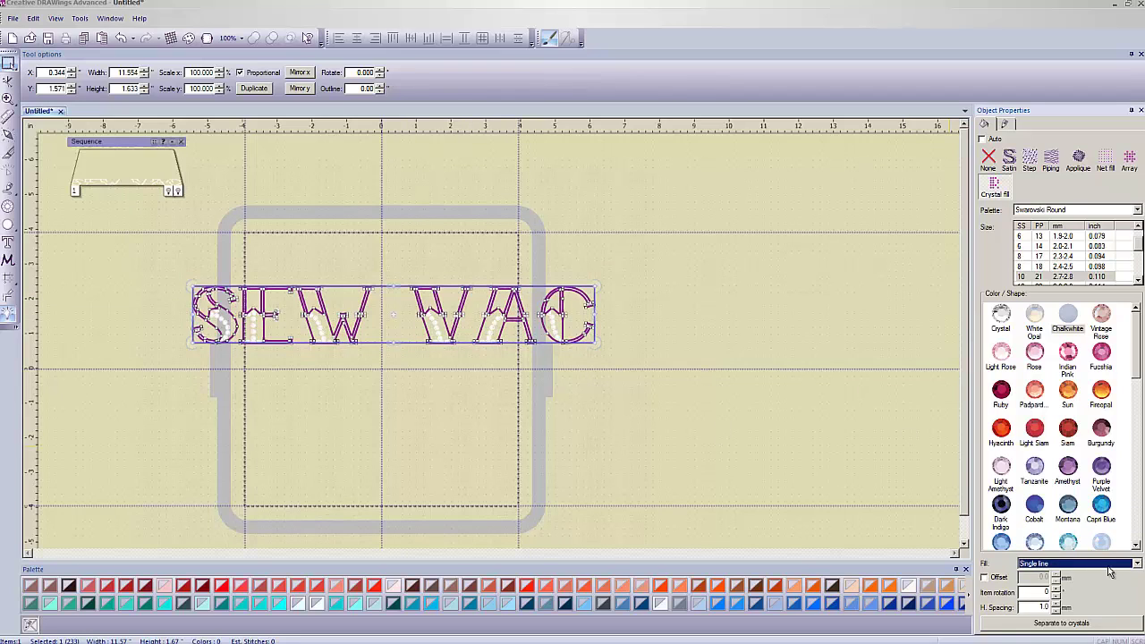
left_click(1109, 565)
left_click(1091, 609)
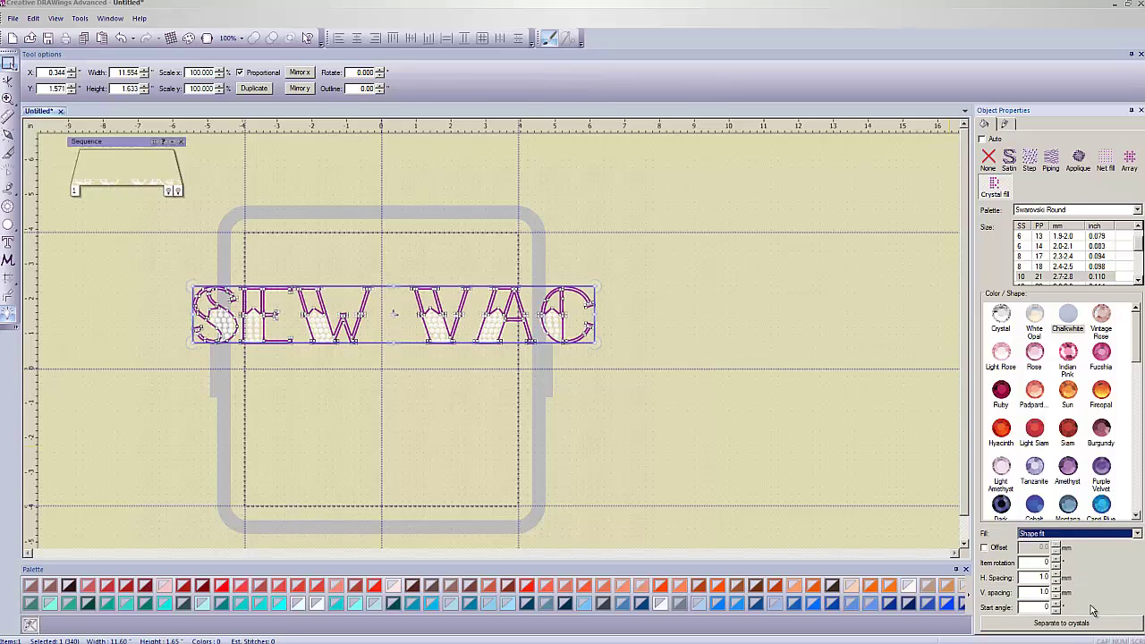
left_click(1101, 534)
left_click(1086, 585)
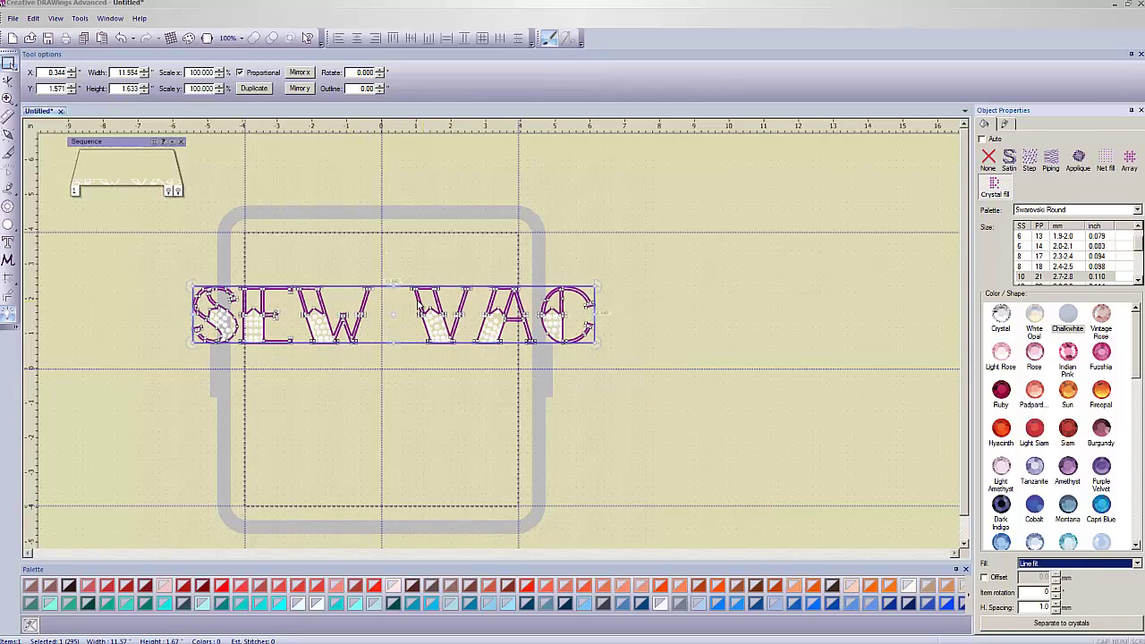
- Inspect the crystal-filled SEW VAC lettering, deselecting it to preview the crystals
scroll(427, 309, "up", 2)
scroll(429, 316, "up", 2)
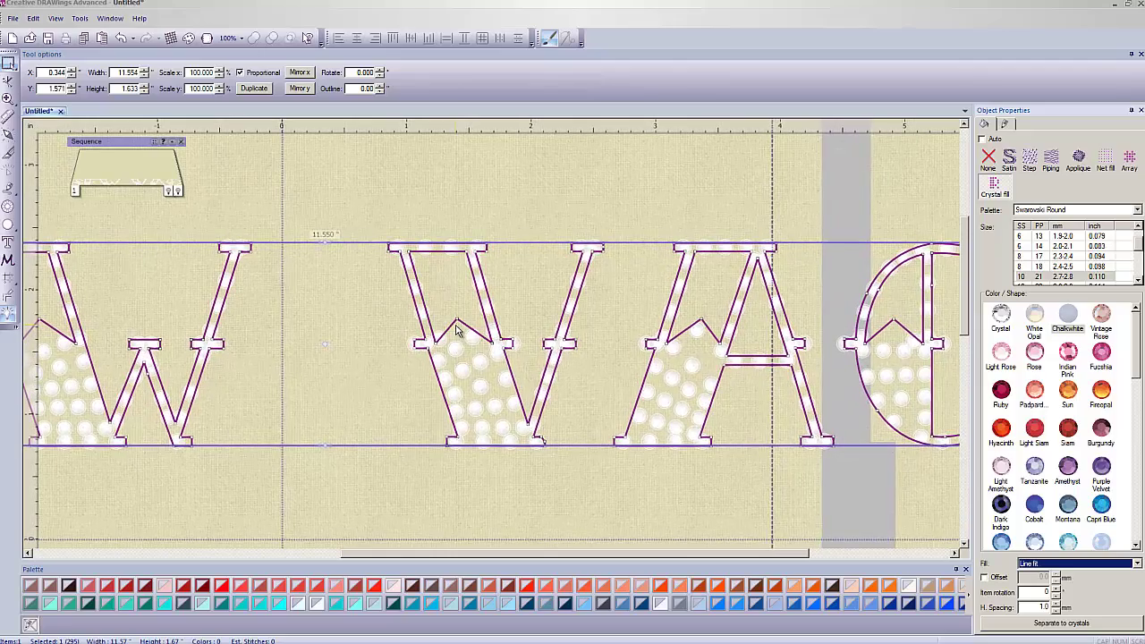
scroll(448, 337, "down", 3)
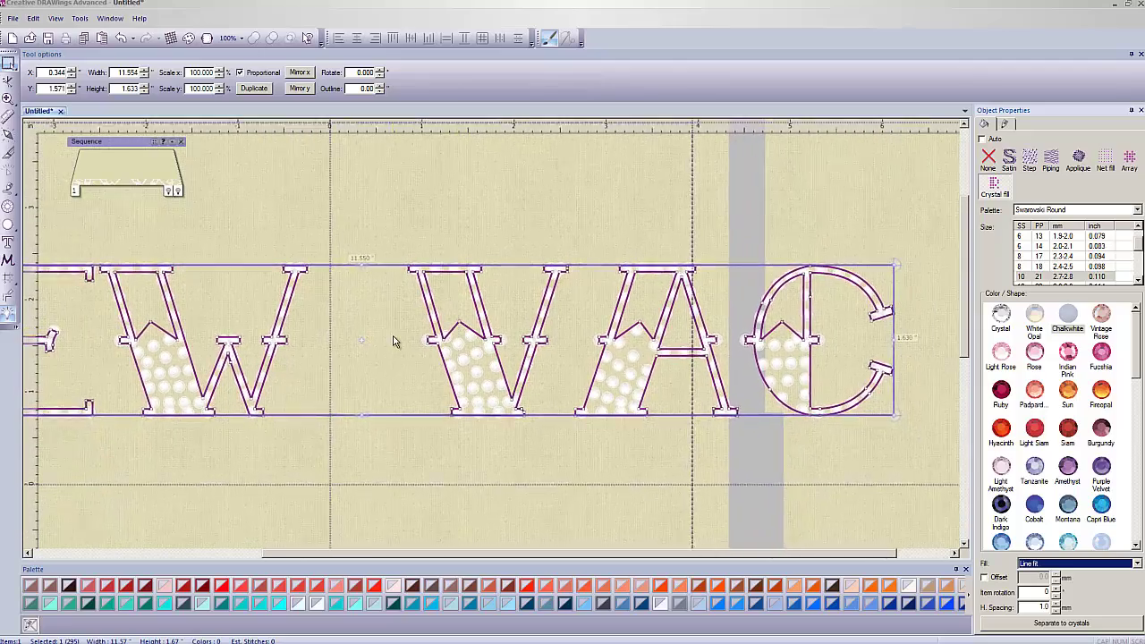
left_click(366, 454)
left_click_drag(387, 554, 201, 551)
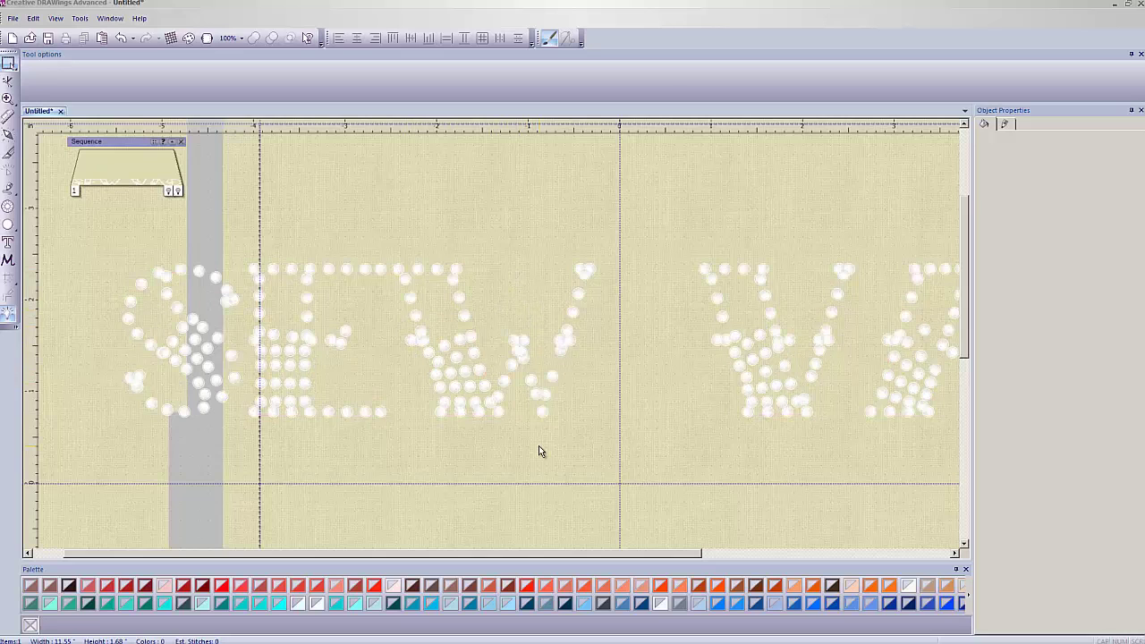
left_click(537, 394)
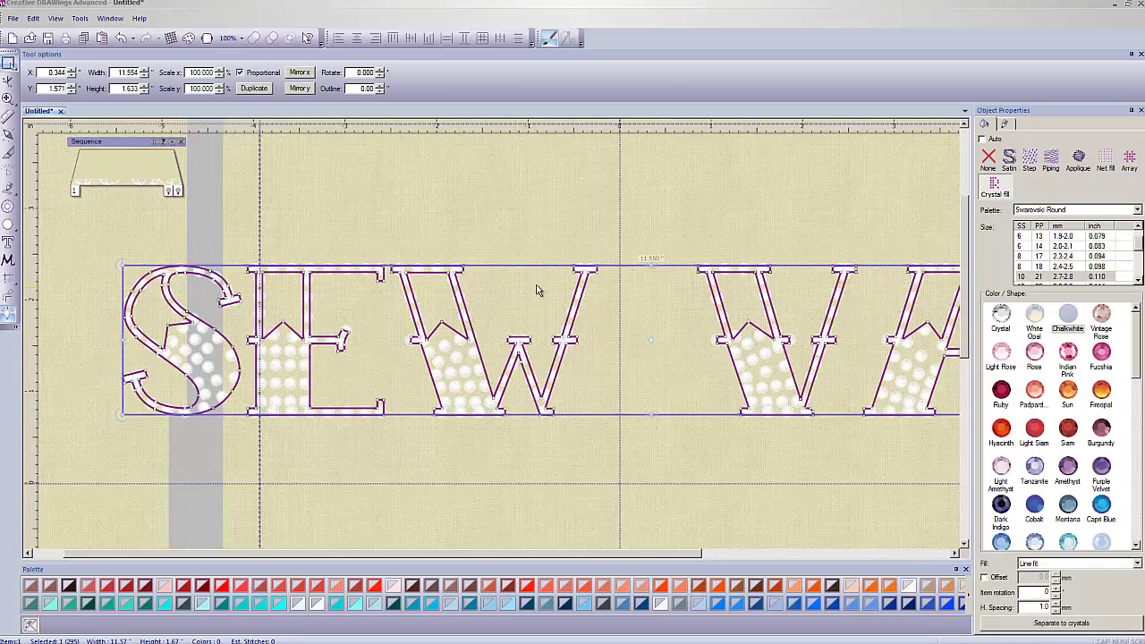
left_click_drag(666, 556, 909, 537)
left_click(882, 455)
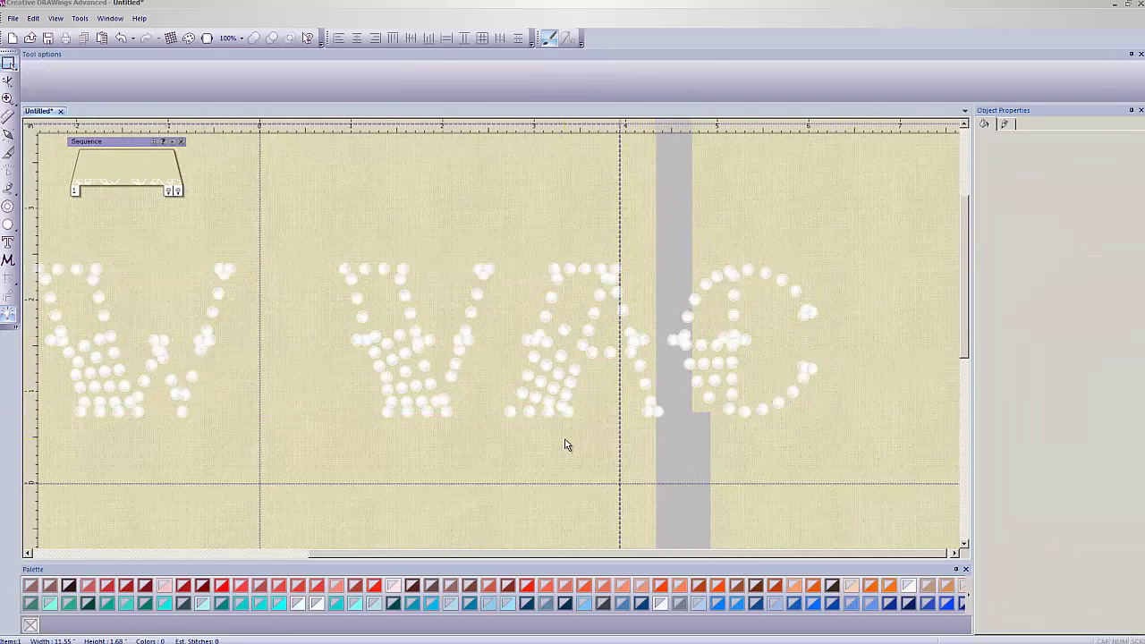
- Select the SEW VAC lettering and delete it from the hoop
scroll(564, 445, "down", 3)
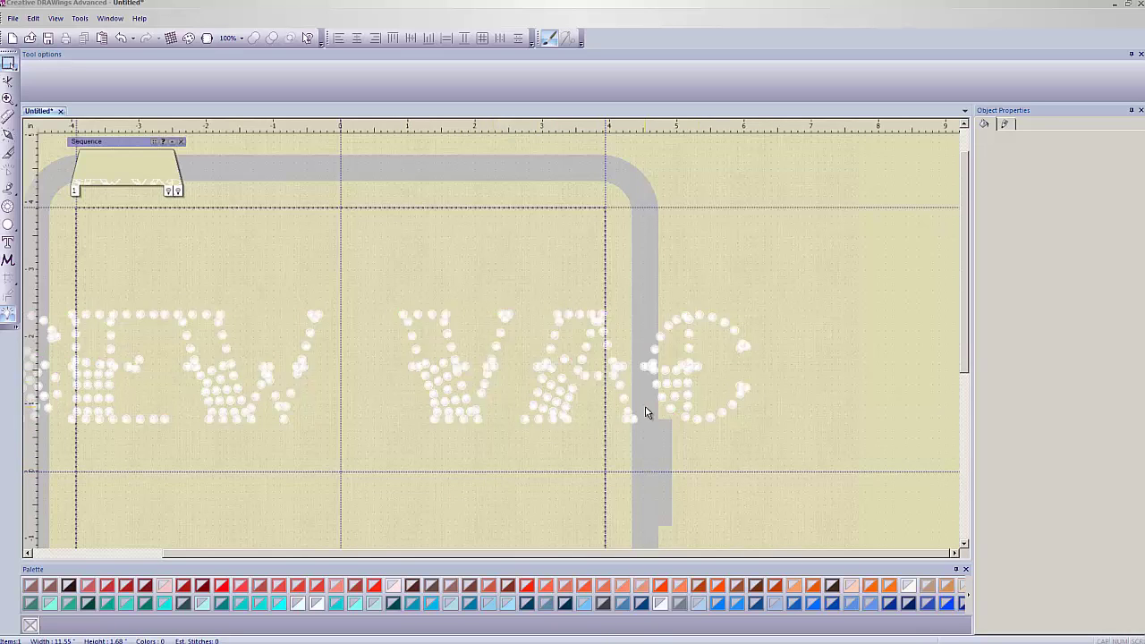
scroll(396, 380, "down", 2)
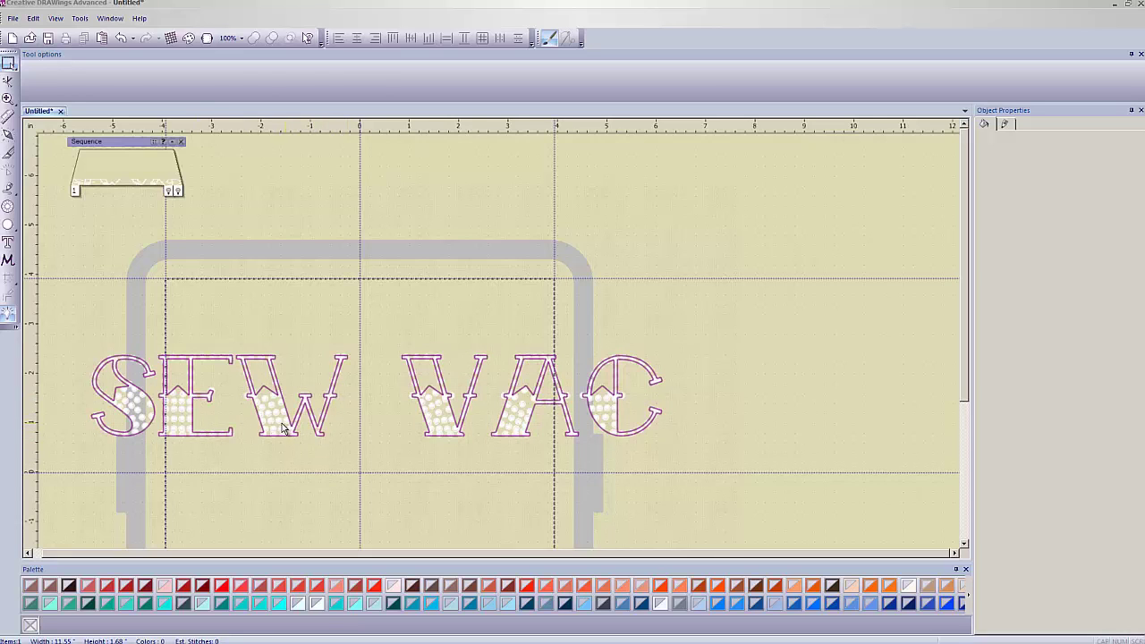
left_click(283, 428)
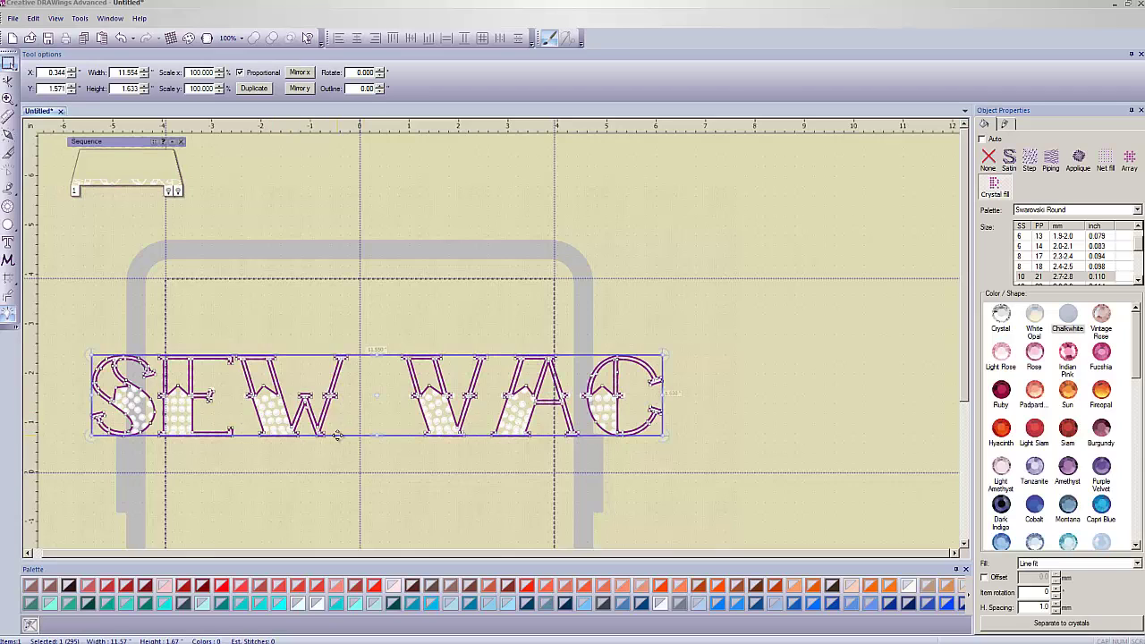
key("Delete")
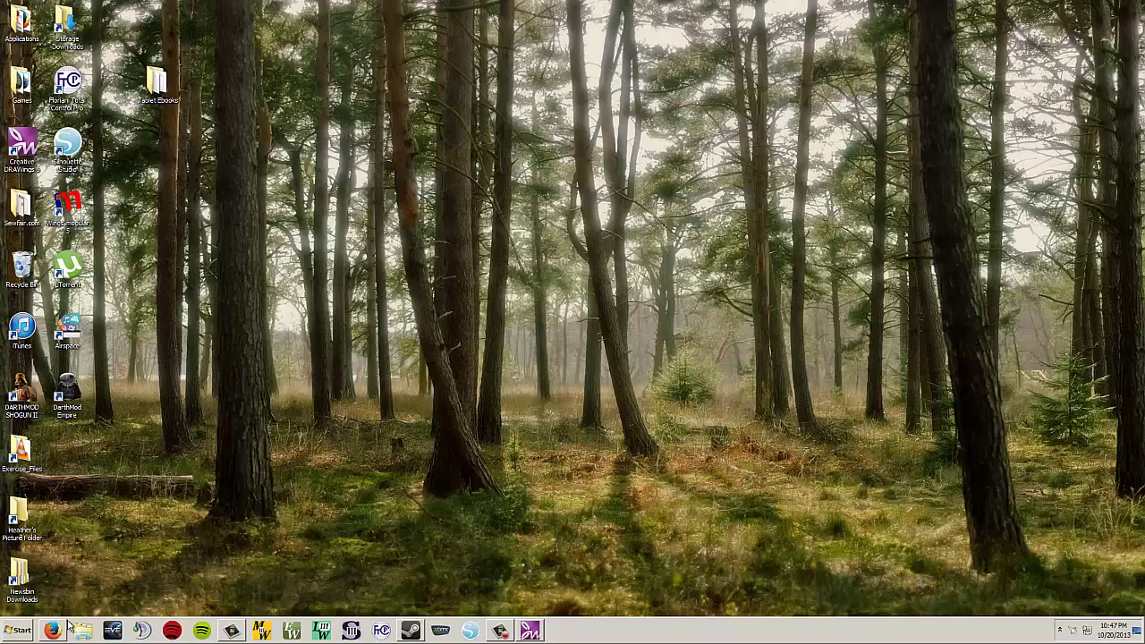
- Return to dafont's Fancy > Retro fonts in Firefox and browse pages 2, 4 and 3
left_click(55, 630)
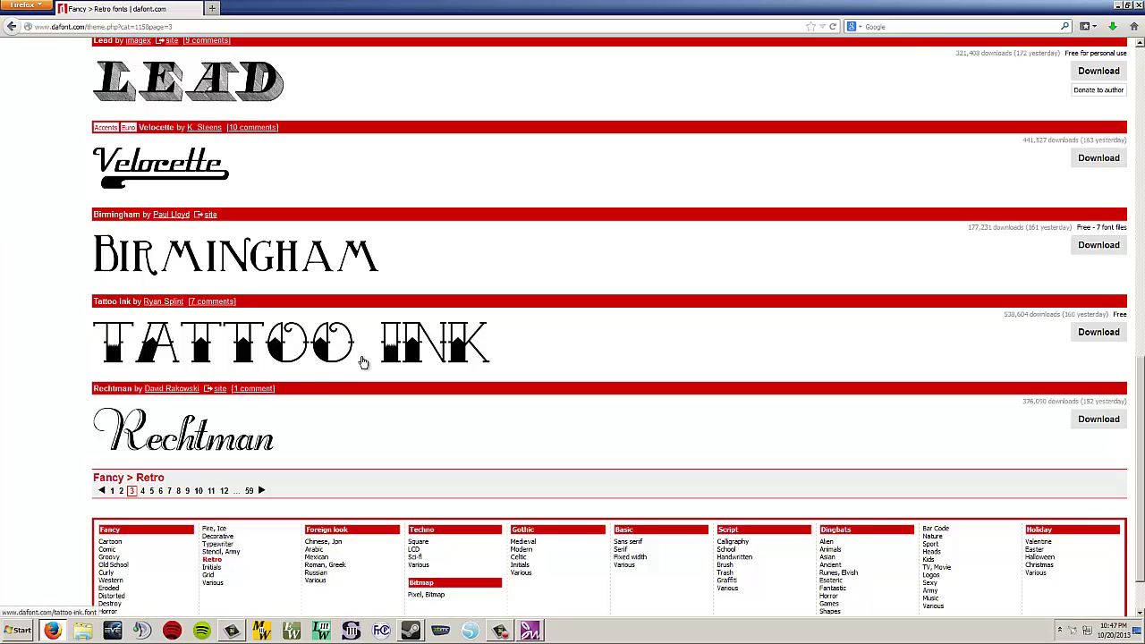
scroll(328, 378, "up", 6)
scroll(328, 378, "up", 3)
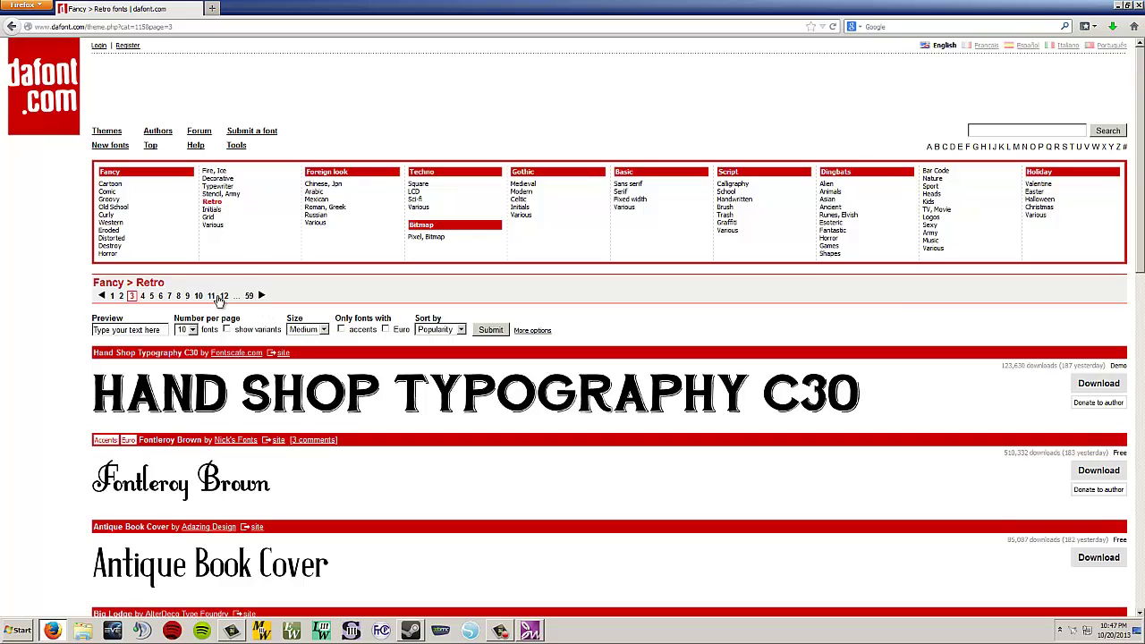
left_click(121, 297)
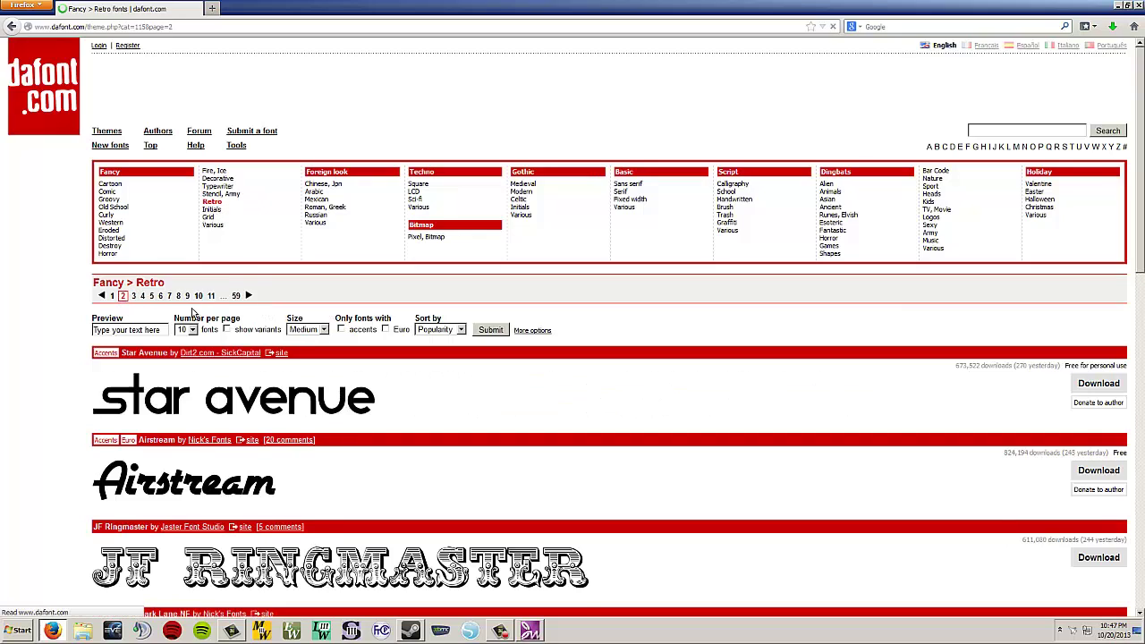
scroll(192, 311, "down", 10)
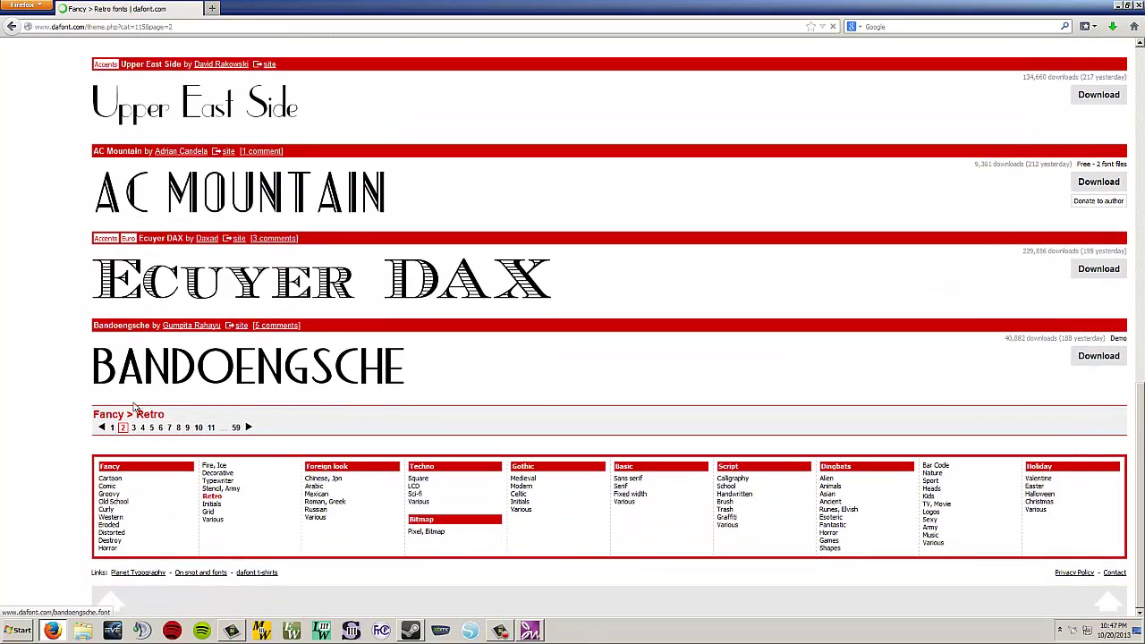
left_click(142, 428)
scroll(277, 322, "down", 3)
scroll(285, 331, "down", 6)
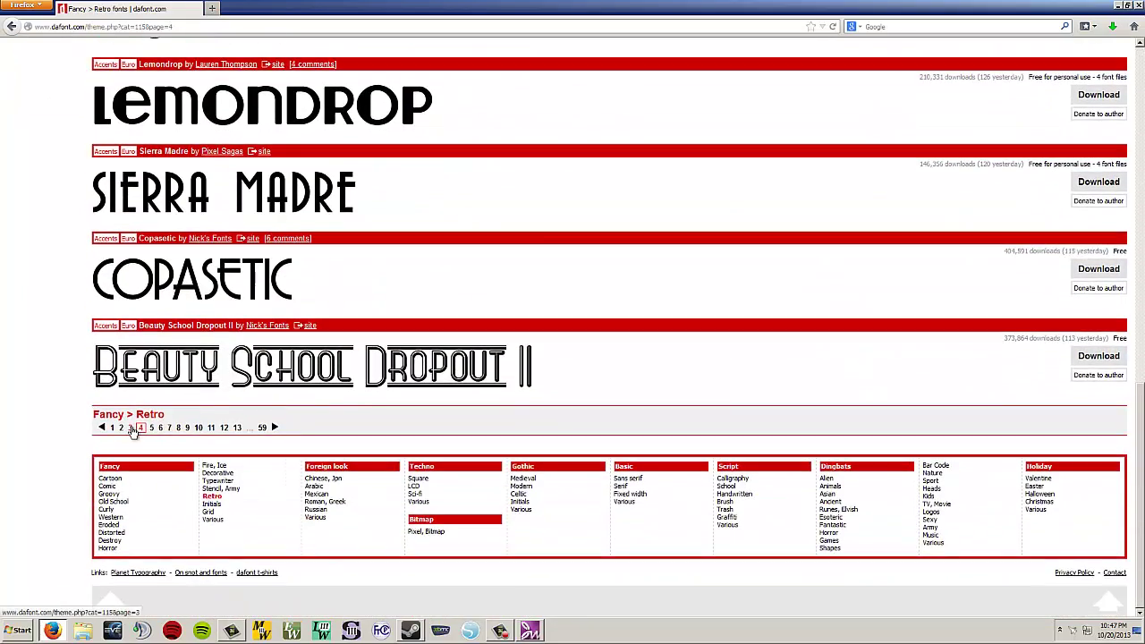
left_click(132, 428)
scroll(352, 322, "down", 6)
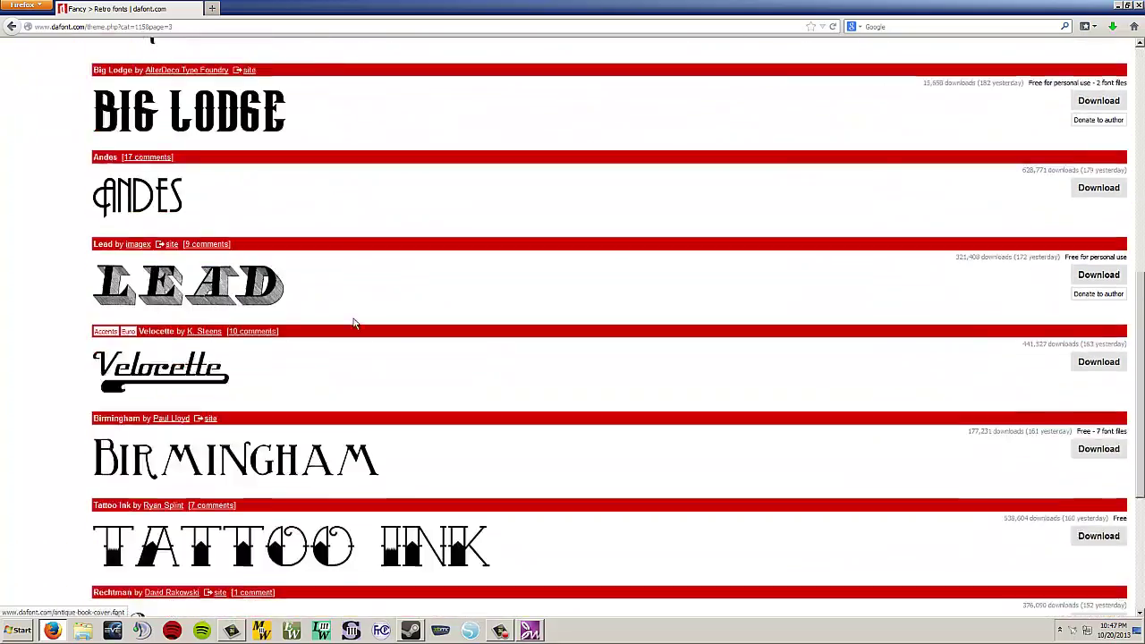
scroll(354, 324, "down", 5)
- Browse Retro pages 5 and 6, ending on page 7 headed by Big Top
left_click(160, 428)
scroll(277, 331, "down", 5)
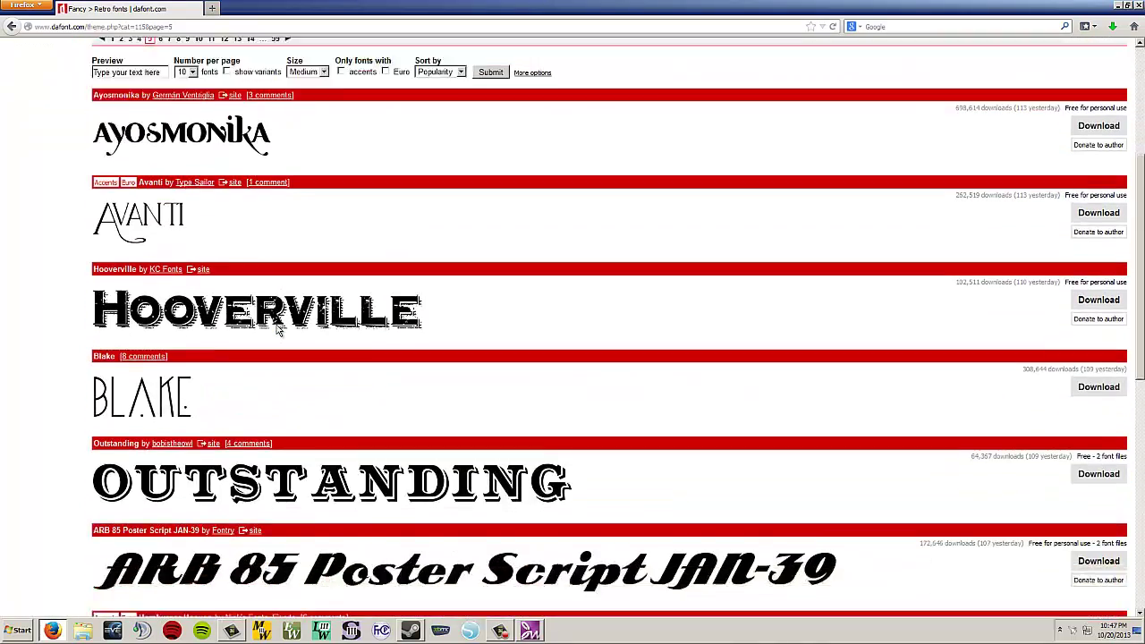
scroll(277, 331, "down", 6)
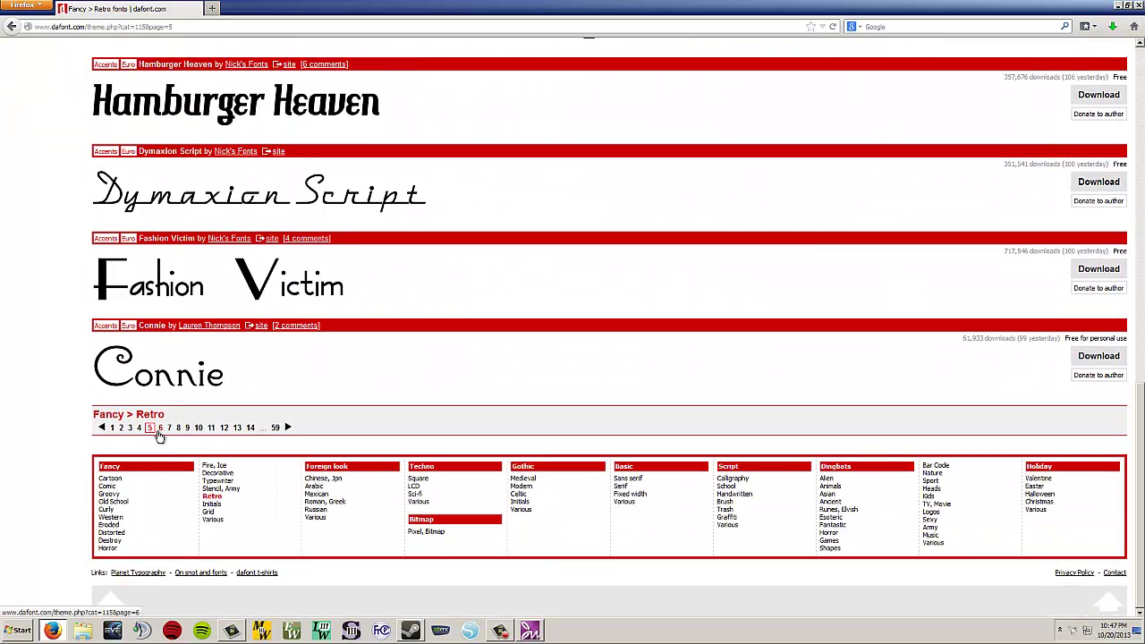
left_click(169, 428)
scroll(263, 327, "down", 6)
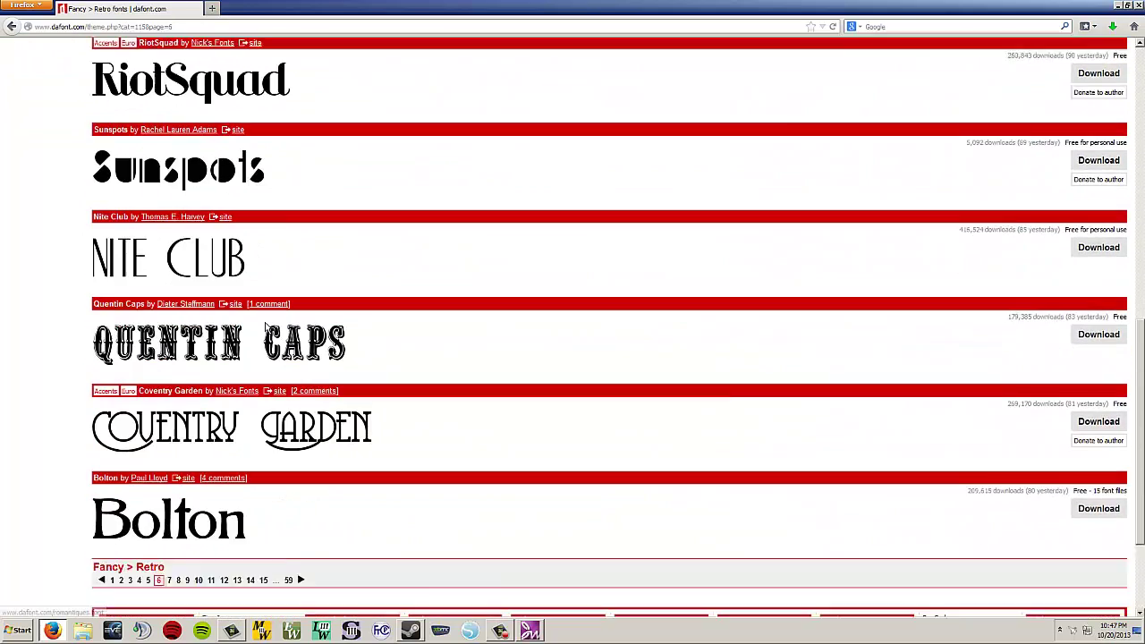
scroll(304, 333, "down", 3)
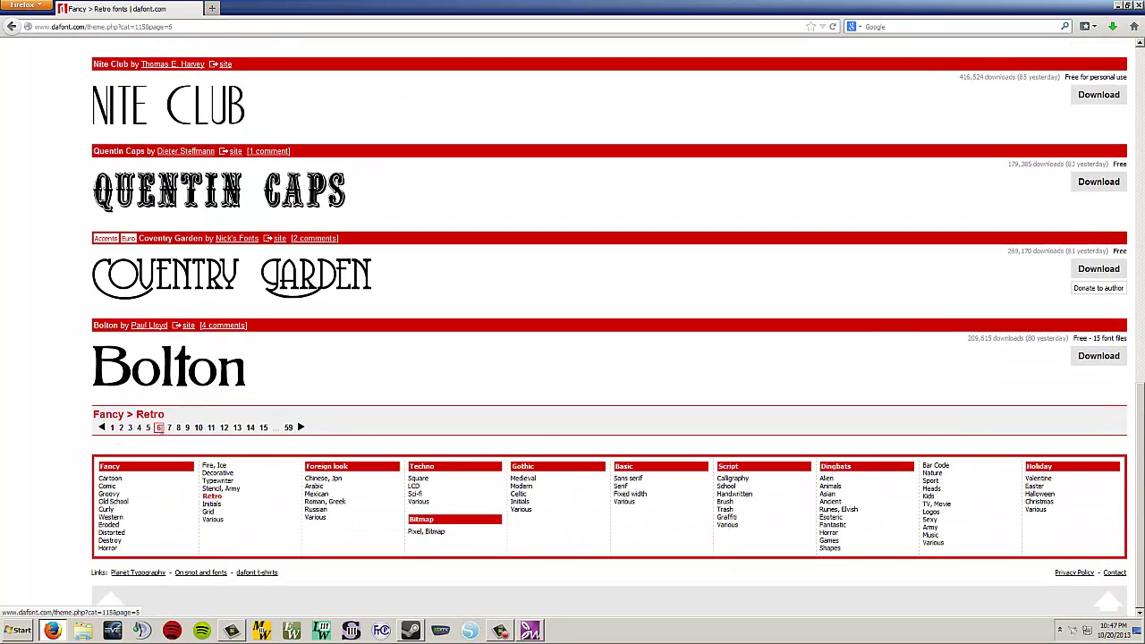
left_click(169, 427)
scroll(228, 347, "down", 6)
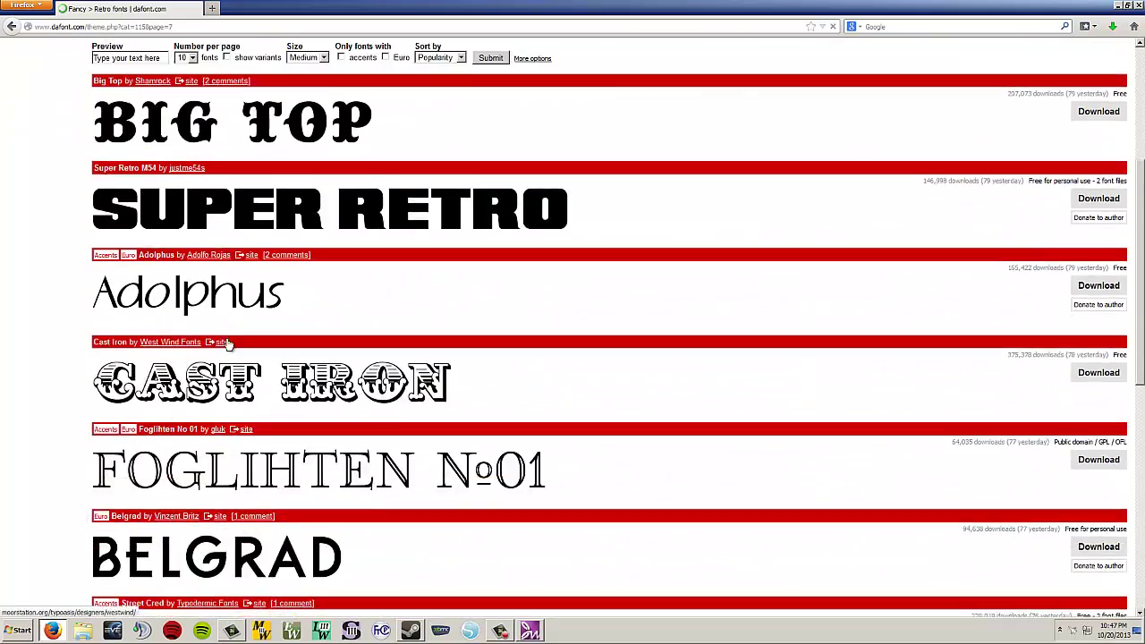
scroll(228, 347, "down", 2)
scroll(229, 348, "up", 8)
scroll(229, 348, "up", 1)
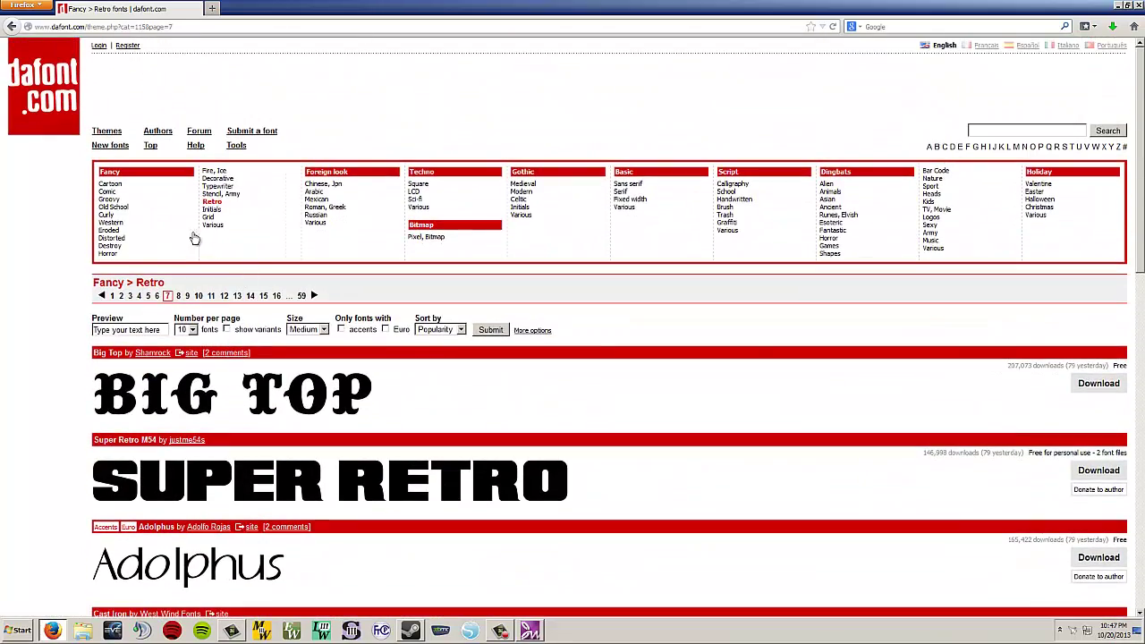
- Switch to the Fancy > Groovy fonts and scroll through page 2
left_click(124, 200)
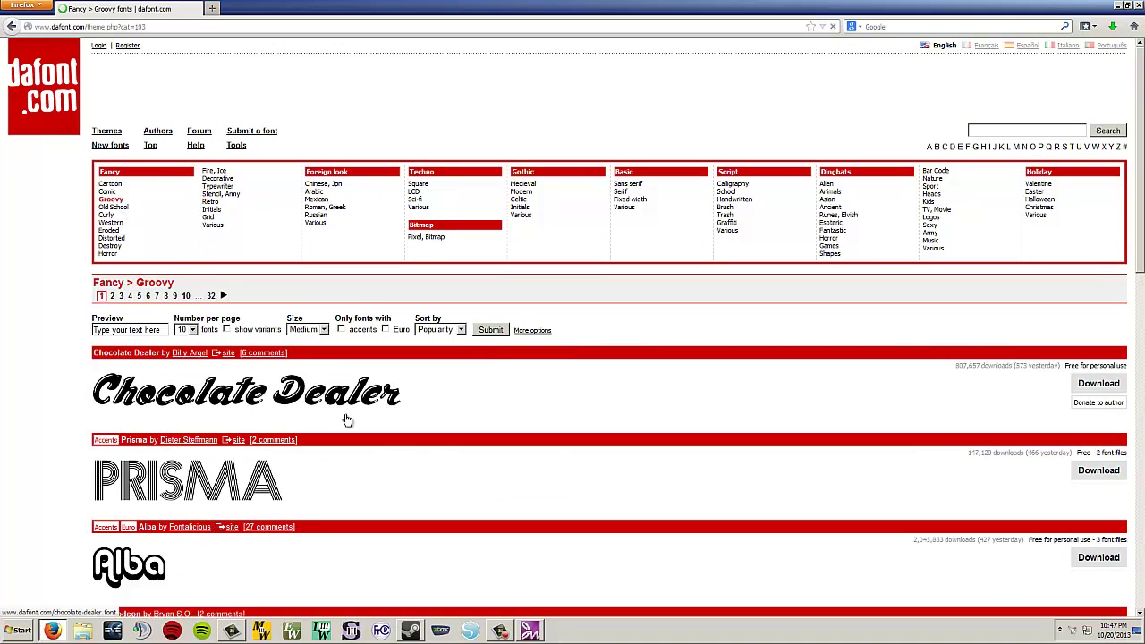
scroll(347, 420, "down", 10)
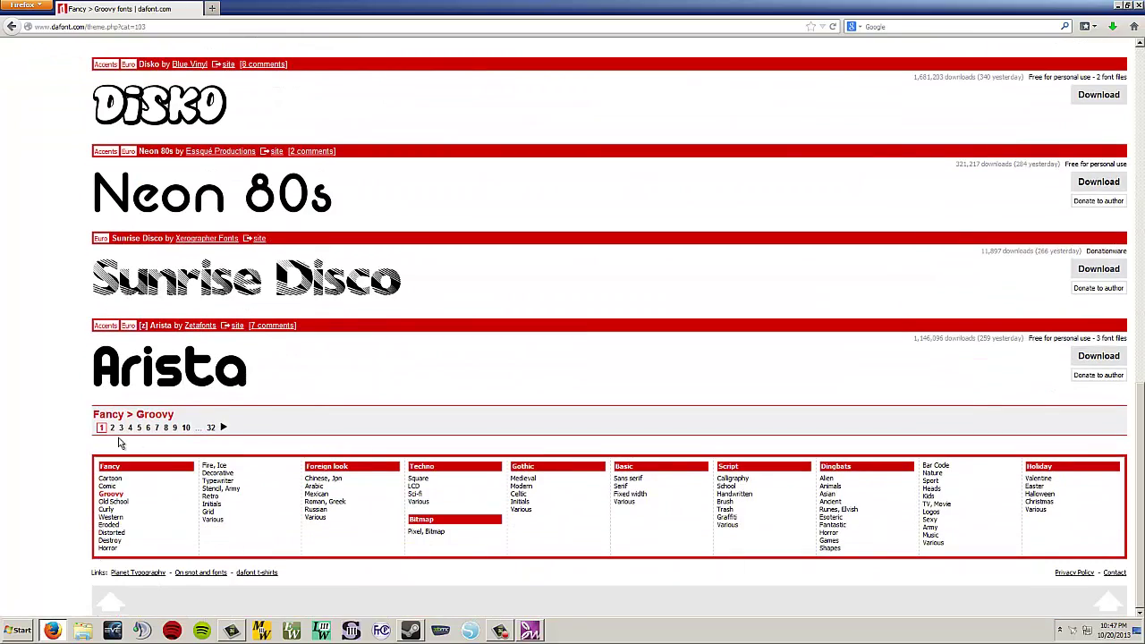
left_click(112, 429)
scroll(268, 366, "down", 6)
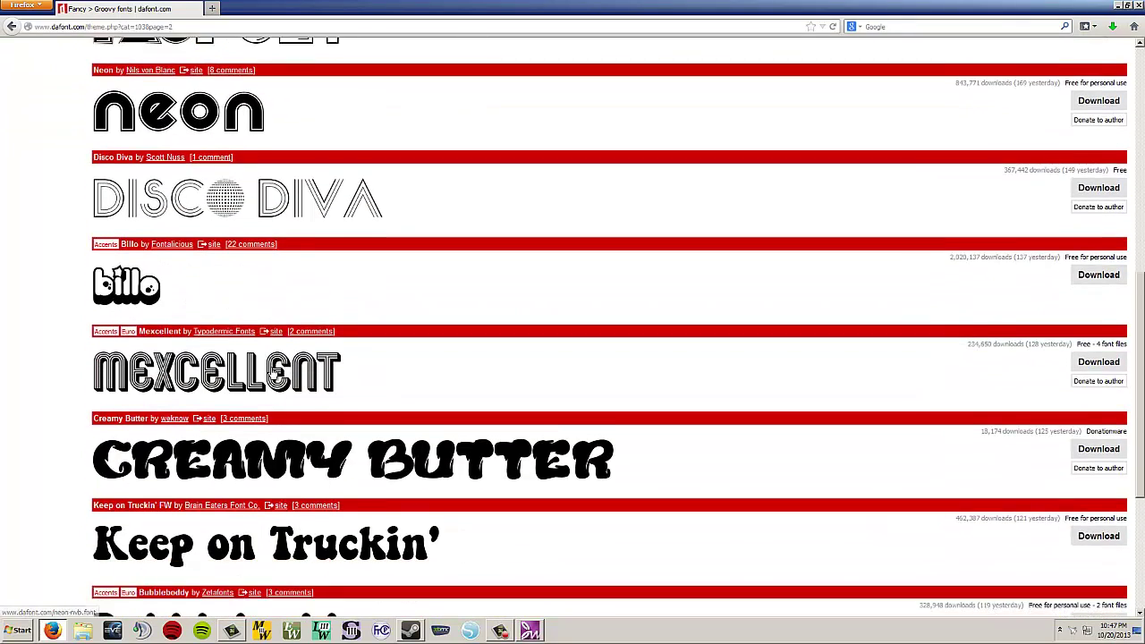
scroll(273, 374, "down", 3)
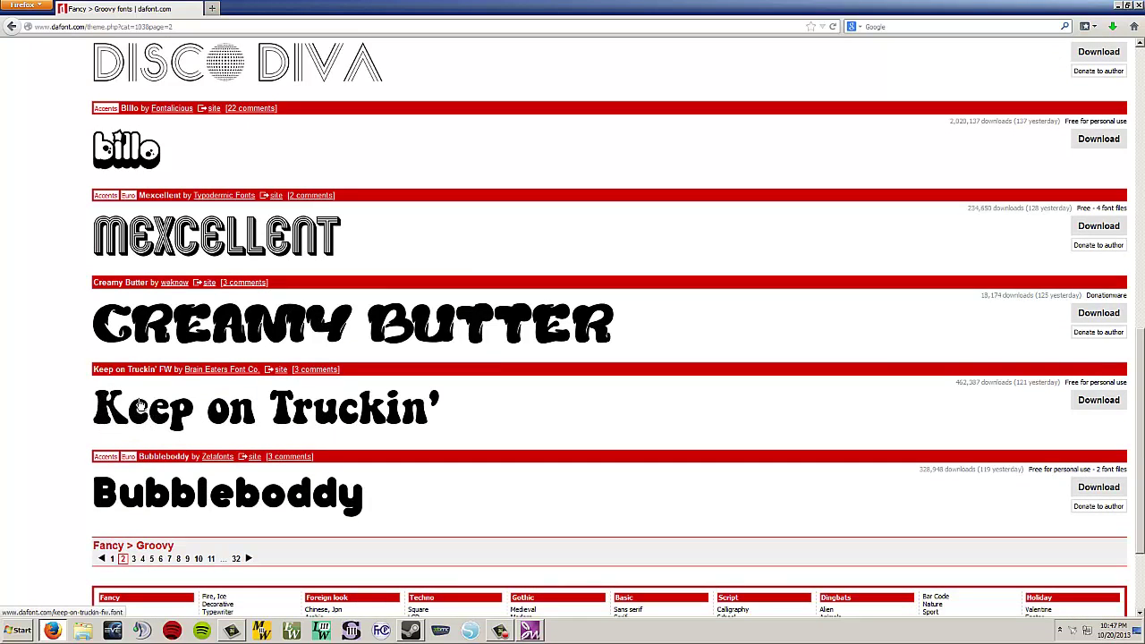
scroll(343, 417, "down", 2)
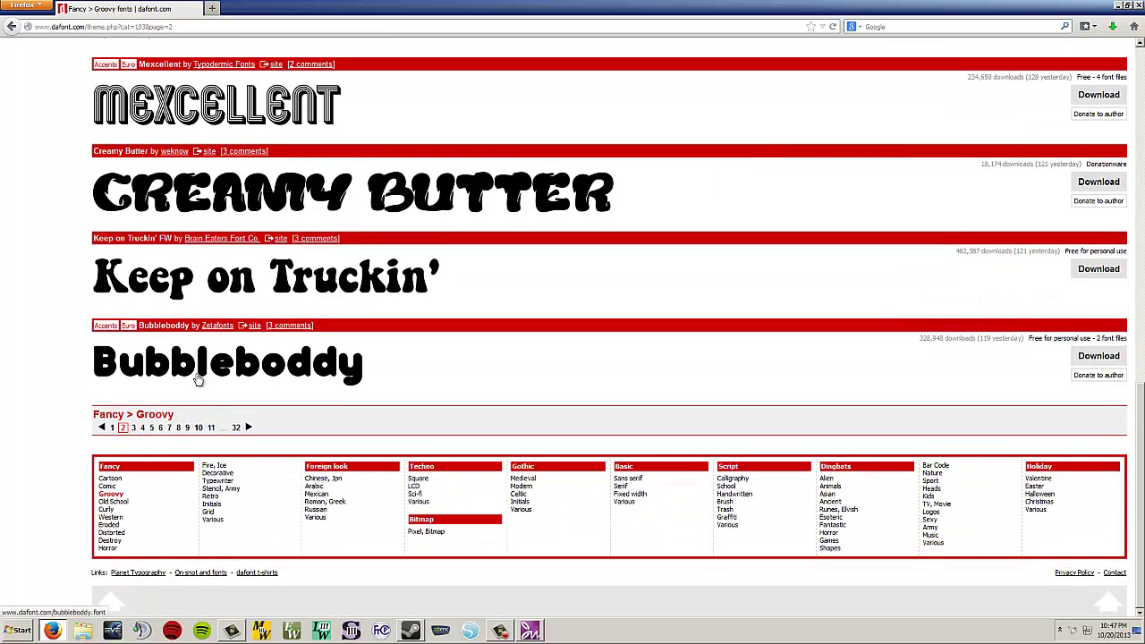
scroll(285, 382, "up", 6)
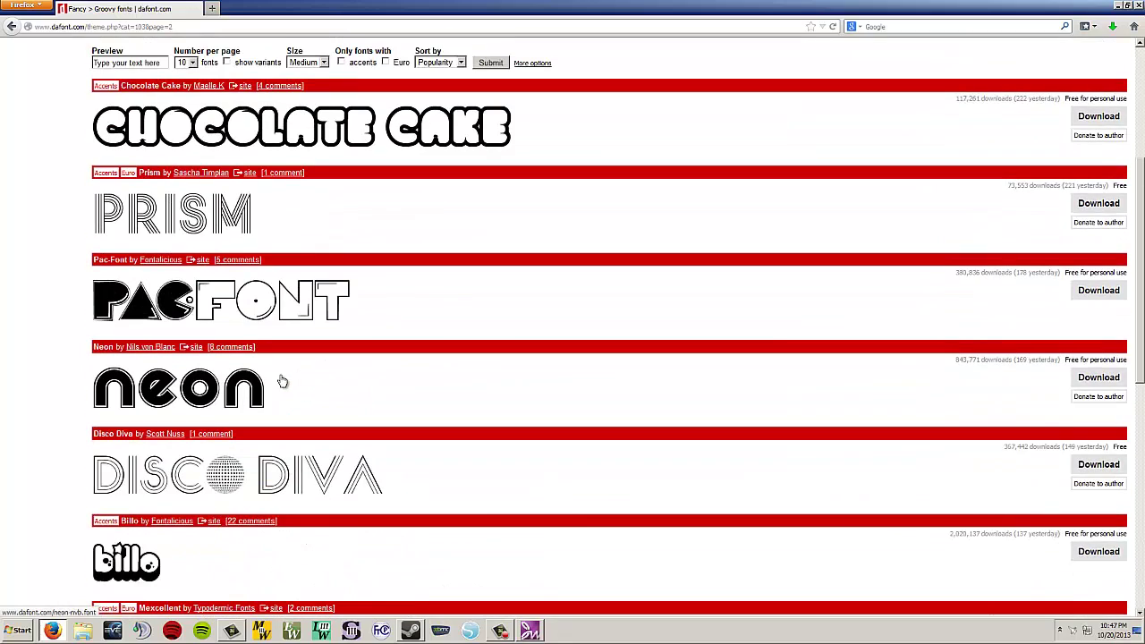
scroll(292, 381, "up", 1)
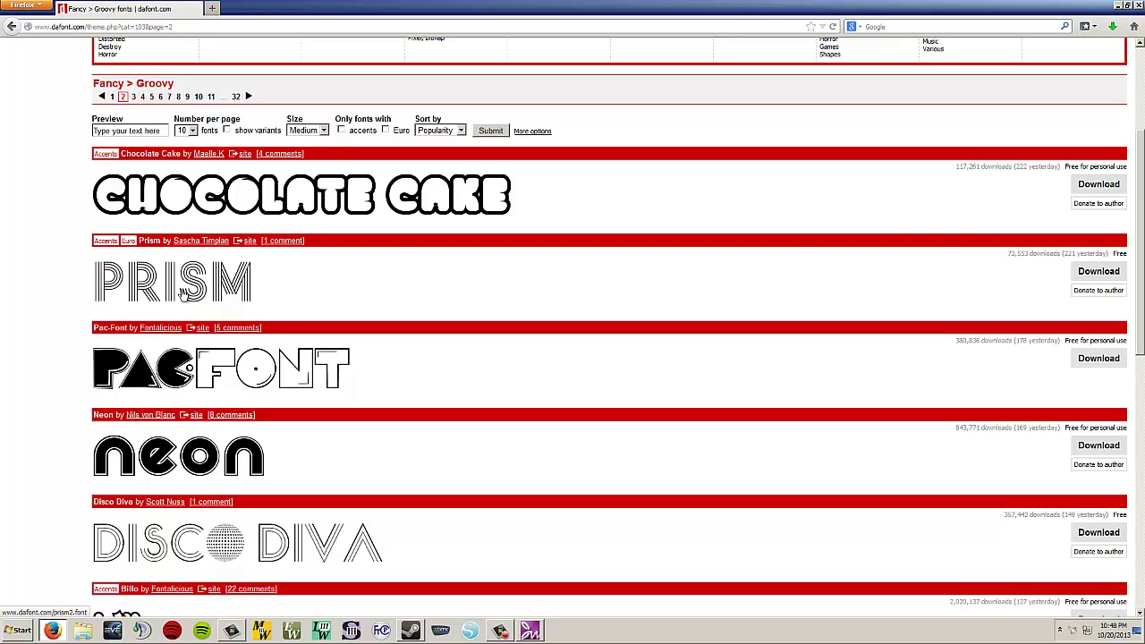
scroll(231, 295, "down", 4)
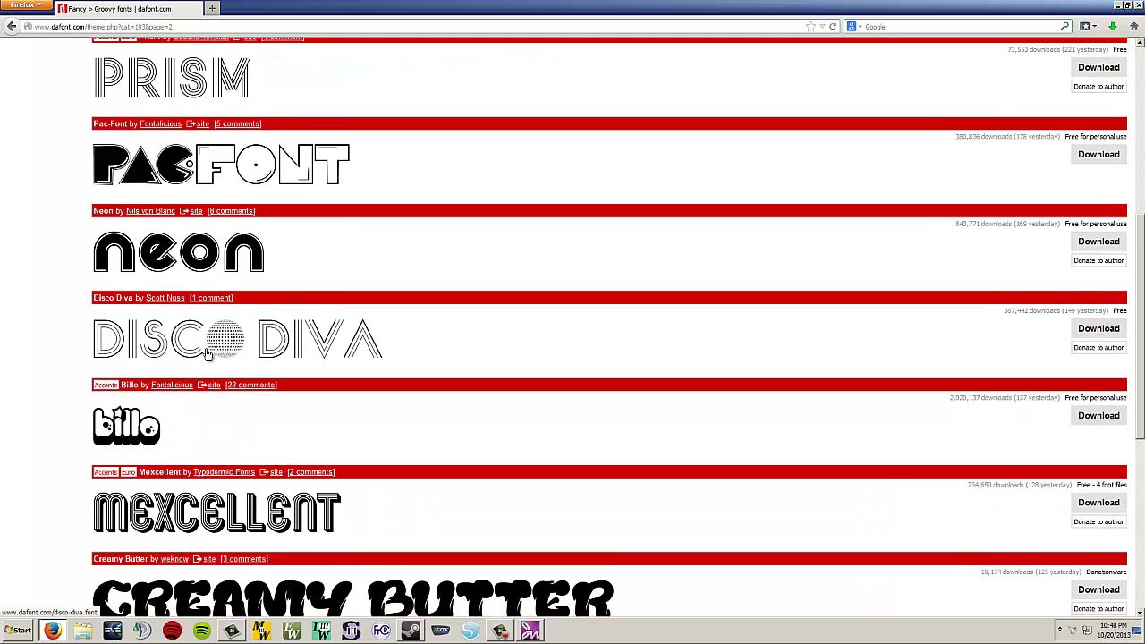
scroll(222, 372, "down", 1)
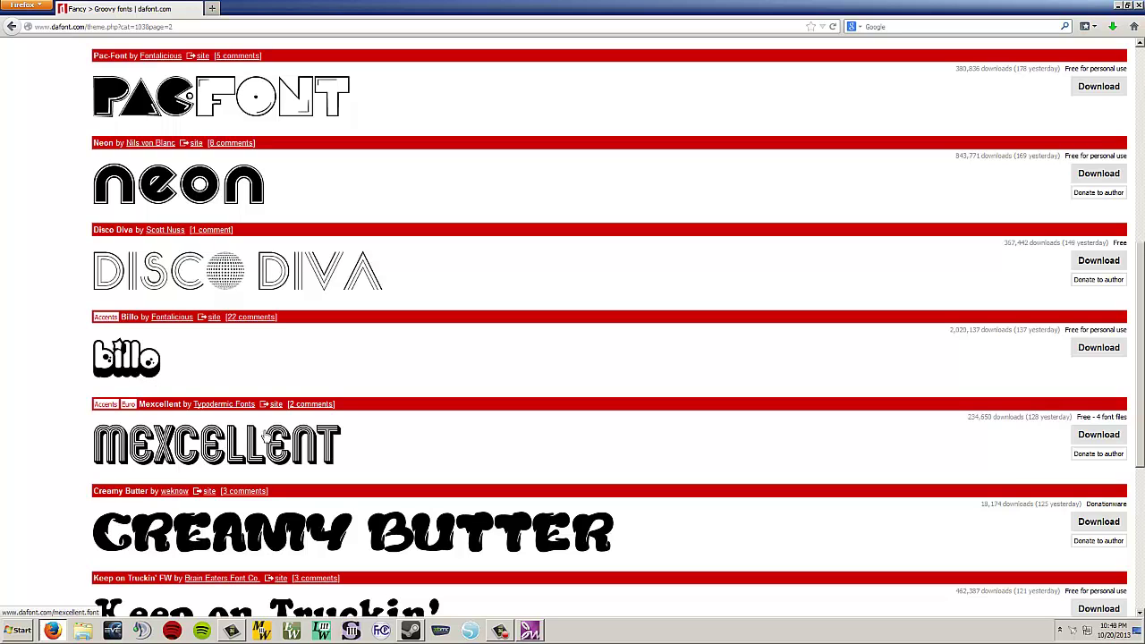
scroll(268, 441, "down", 5)
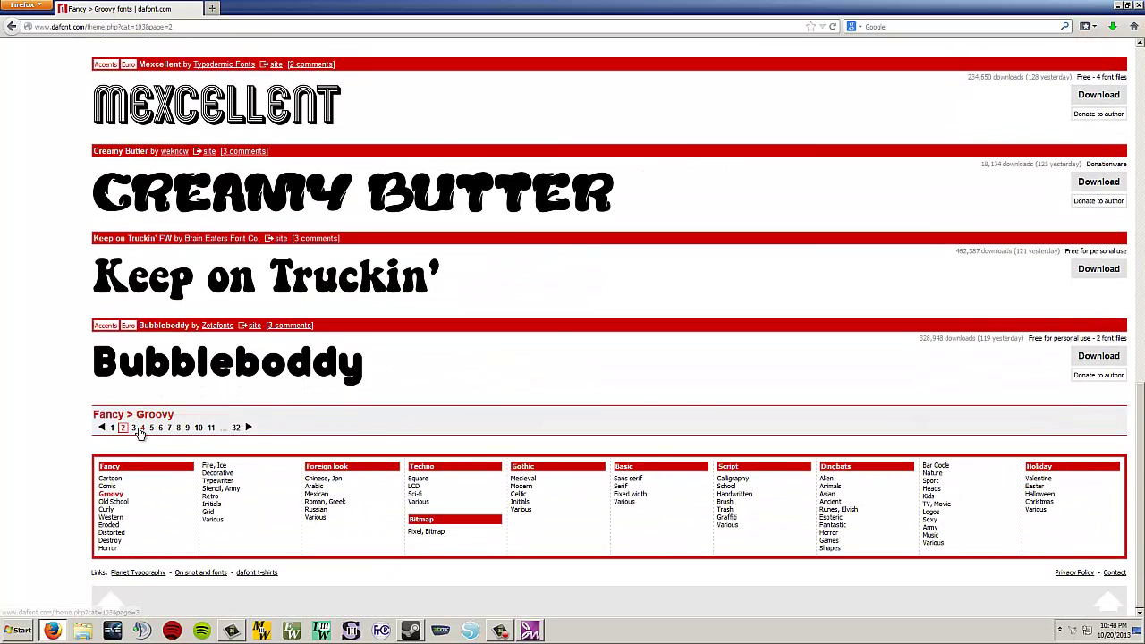
- Scroll through Groovy page 3, then return to page 2
left_click(136, 429)
scroll(268, 313, "down", 3)
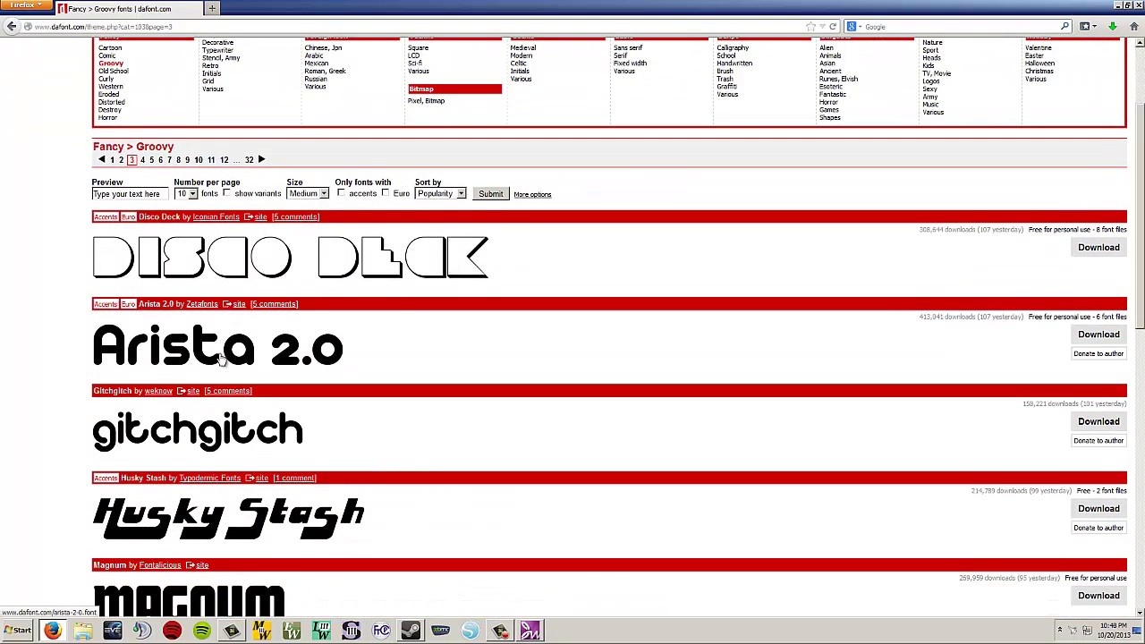
scroll(173, 367, "down", 1)
scroll(213, 376, "down", 2)
scroll(208, 394, "down", 1)
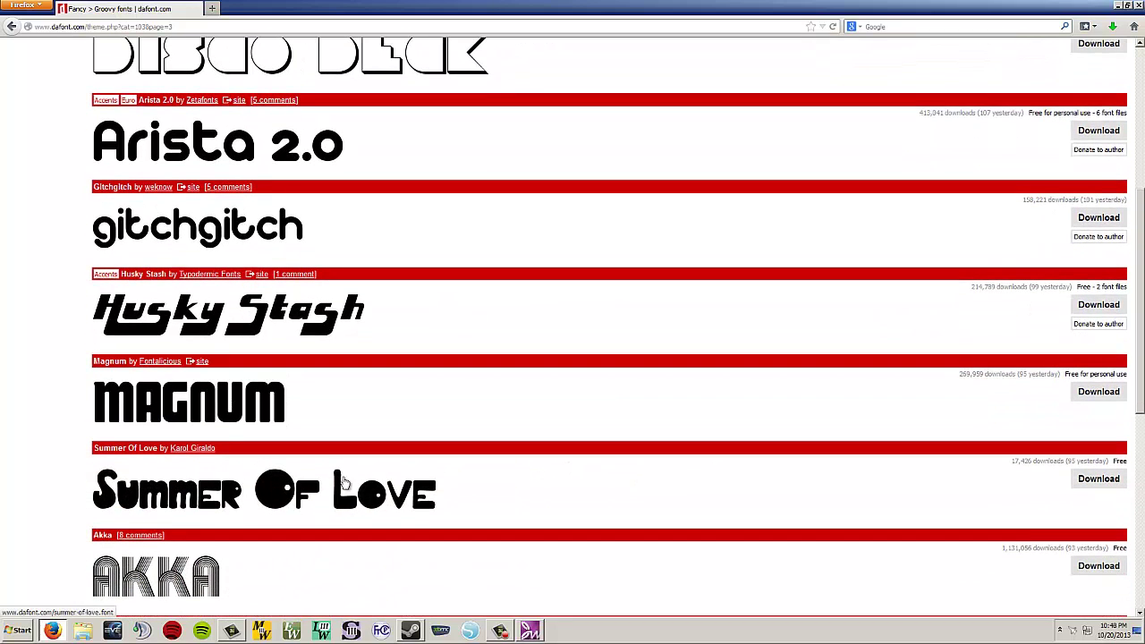
scroll(284, 499, "down", 2)
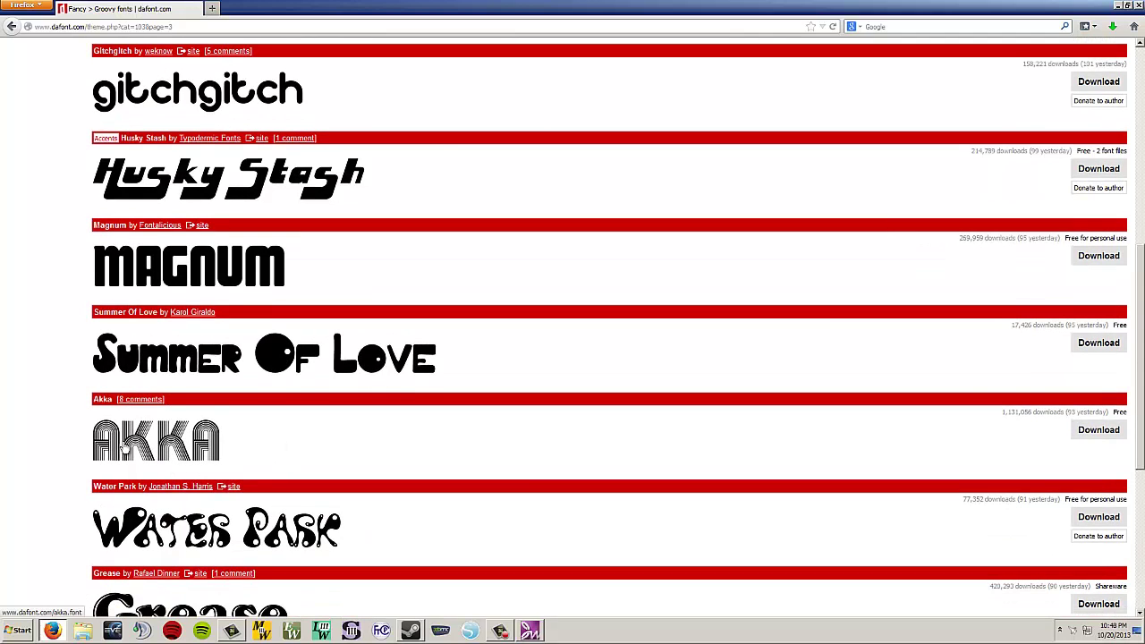
scroll(168, 358, "down", 2)
scroll(166, 392, "down", 1)
scroll(166, 393, "down", 1)
left_click(120, 491)
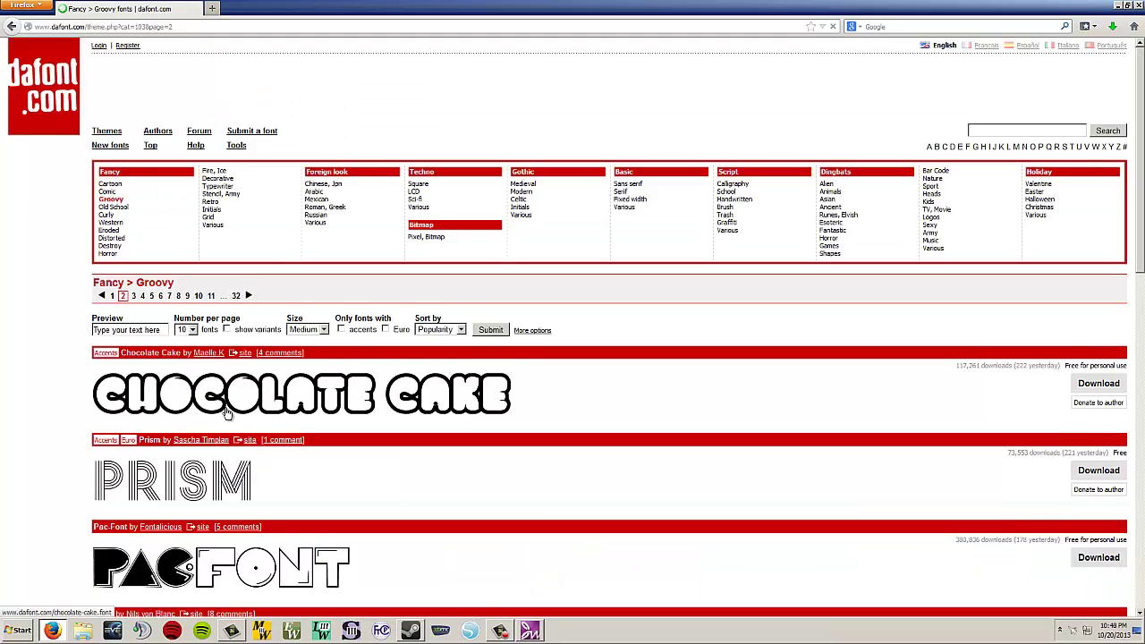
scroll(266, 350, "down", 11)
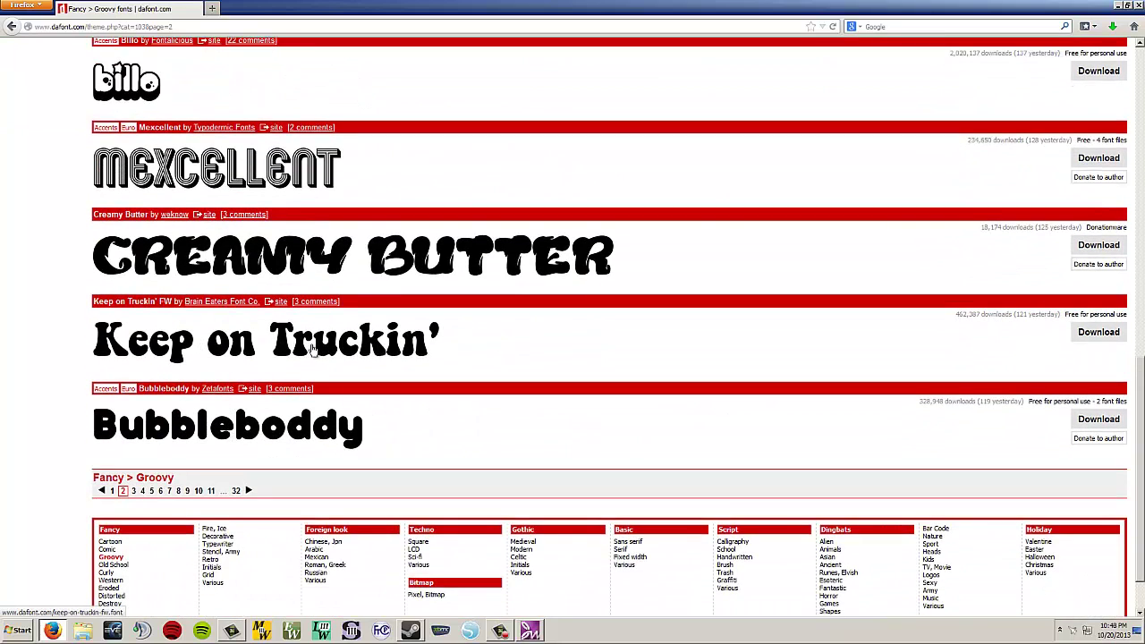
- Download the Keep on Truckin' zip into WinRAR, preview KeeponTruckin.ttf, then close the archive
left_click(1102, 331)
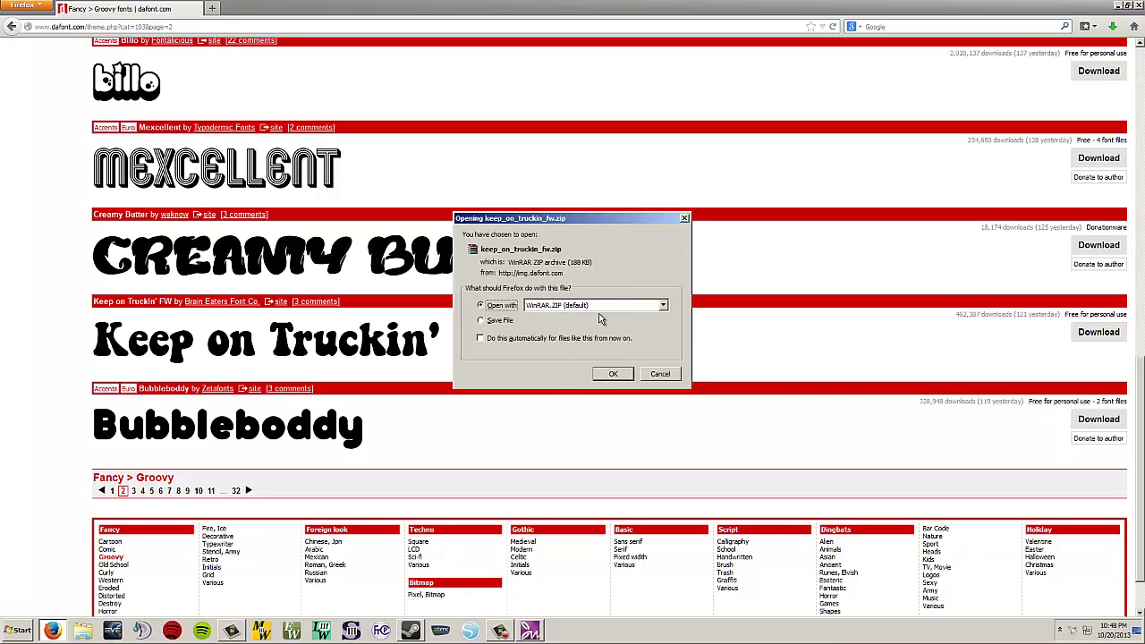
left_click(614, 373)
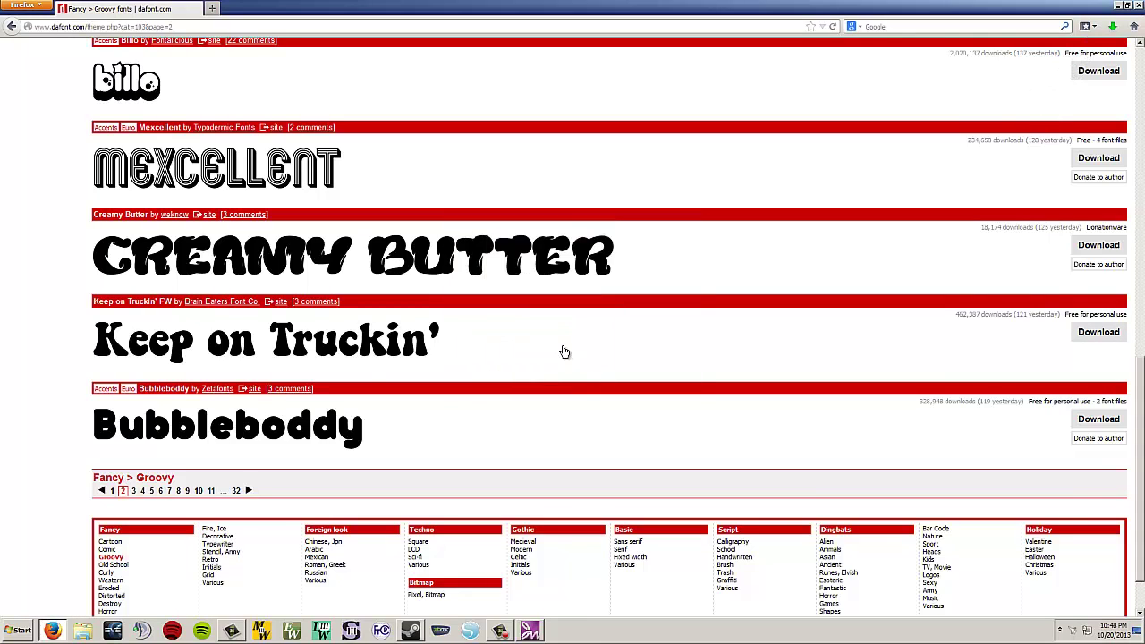
left_click(318, 279)
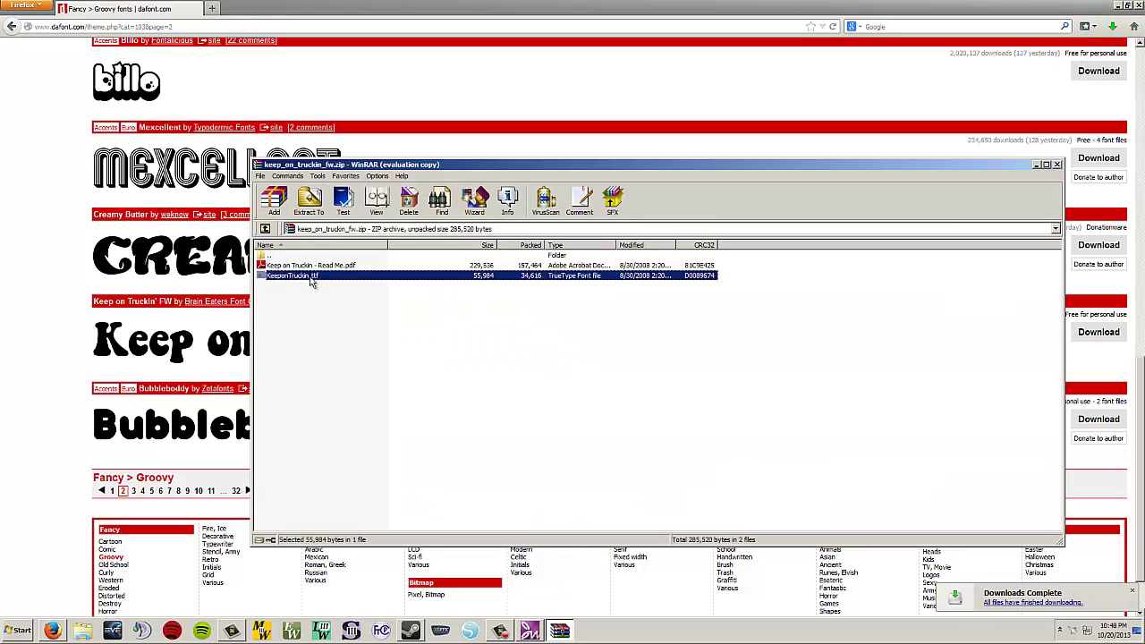
left_click(720, 359)
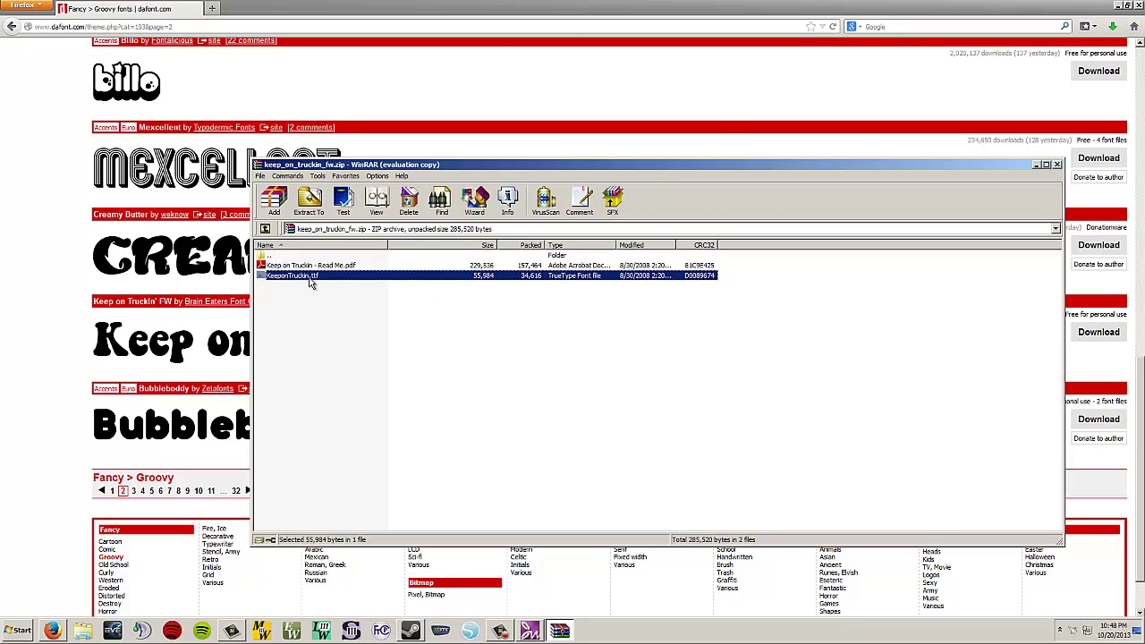
double_click(295, 275)
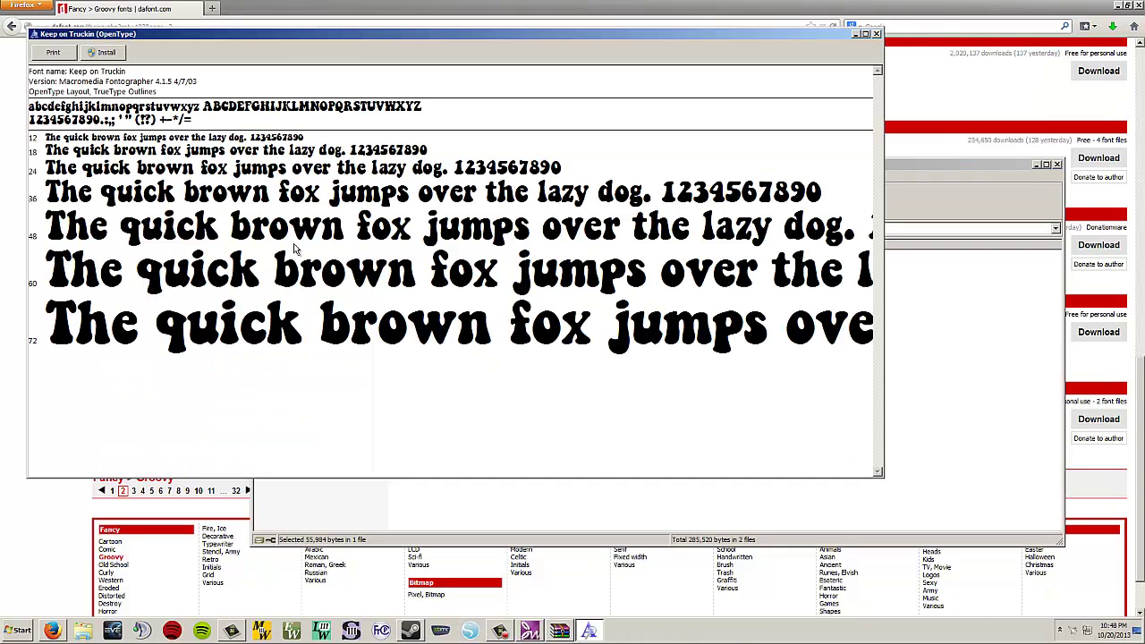
left_click(877, 33)
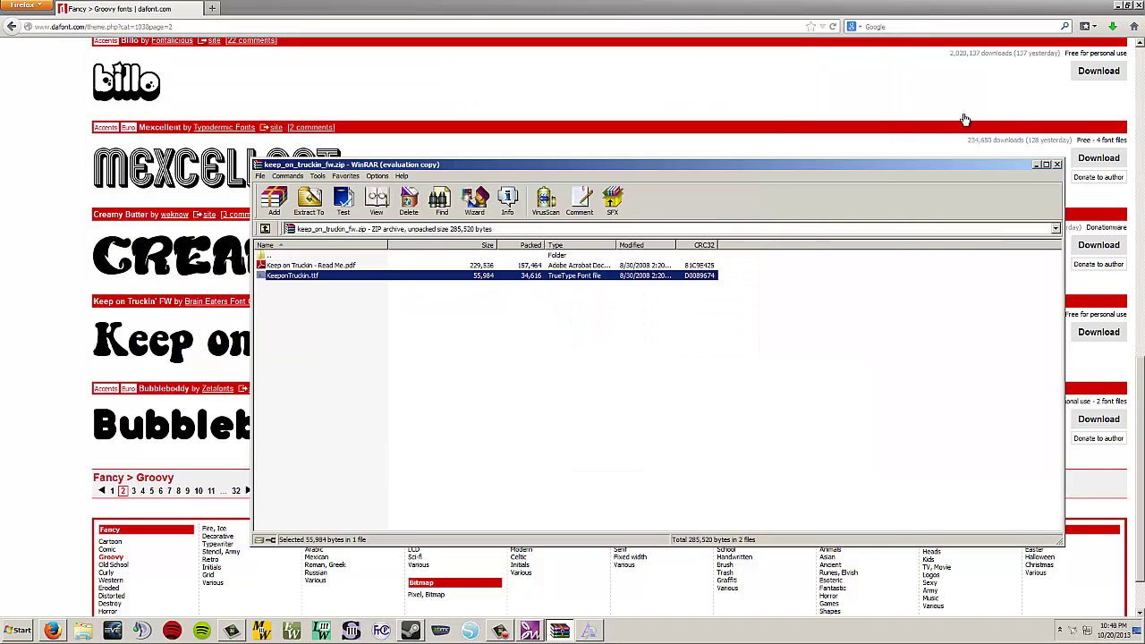
left_click(1056, 166)
- Close Firefox and bring the Creative DRAWings design window back
left_click(1117, 6)
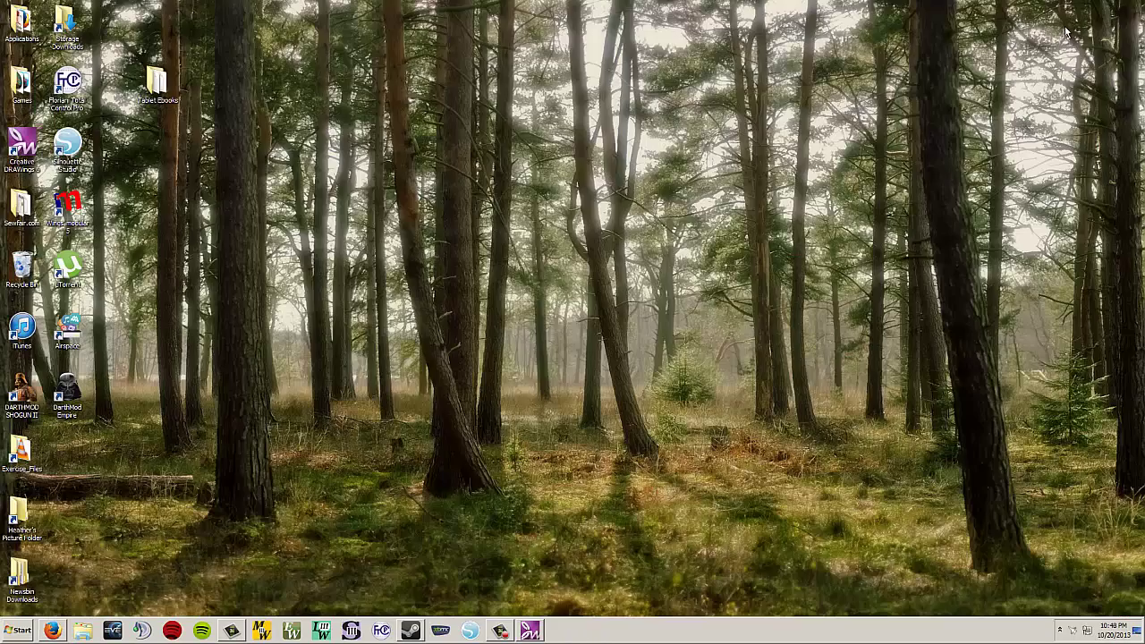
left_click(530, 631)
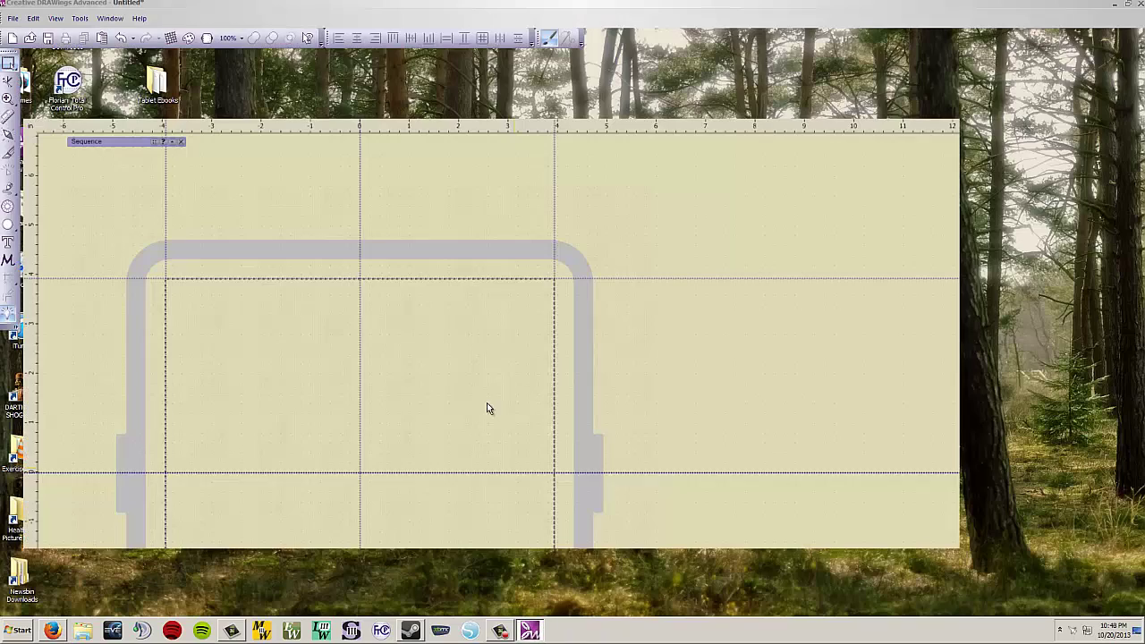
scroll(299, 369, "down", 2)
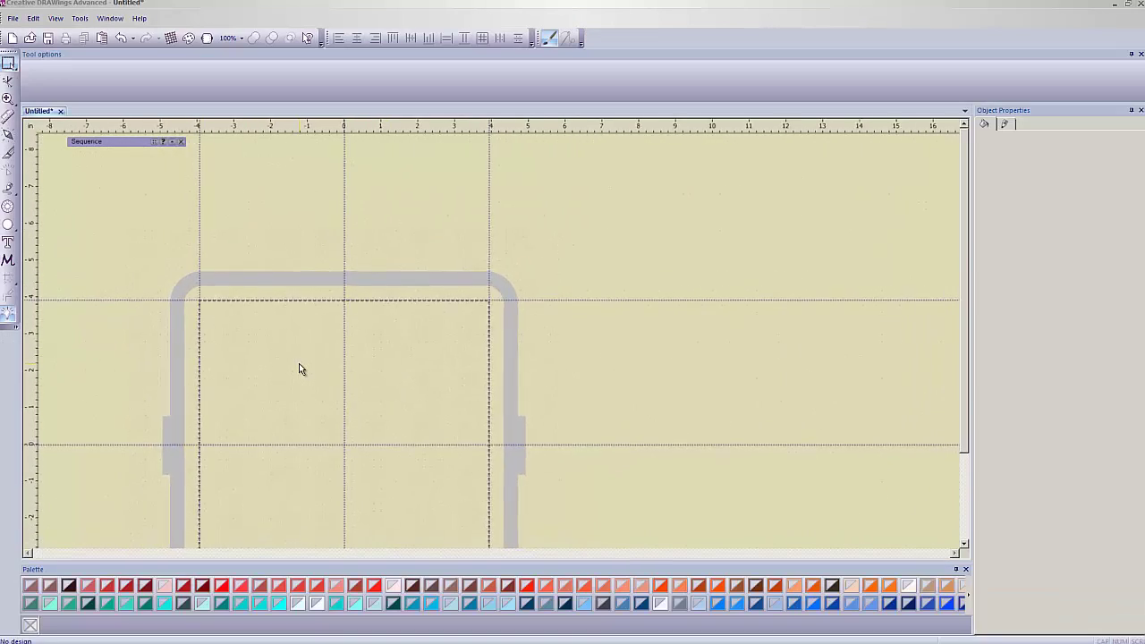
scroll(930, 271, "up", 2)
left_click_drag(967, 265, 935, 360)
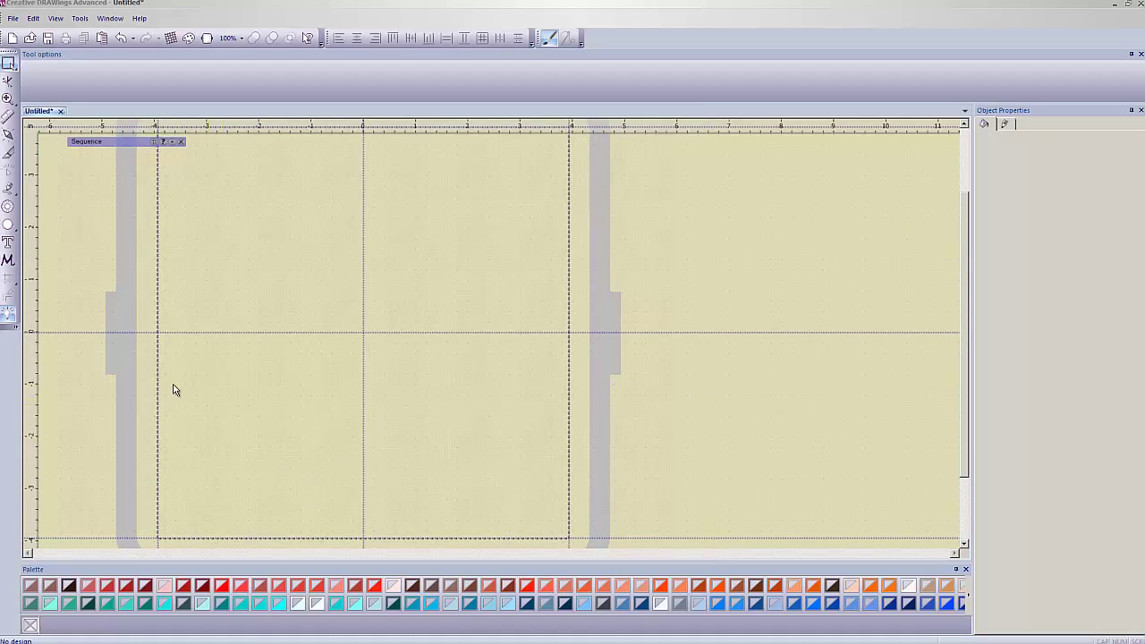
- Add 'Sew Vac' lettering on the canvas in the Keep on Truckin font
left_click(8, 241)
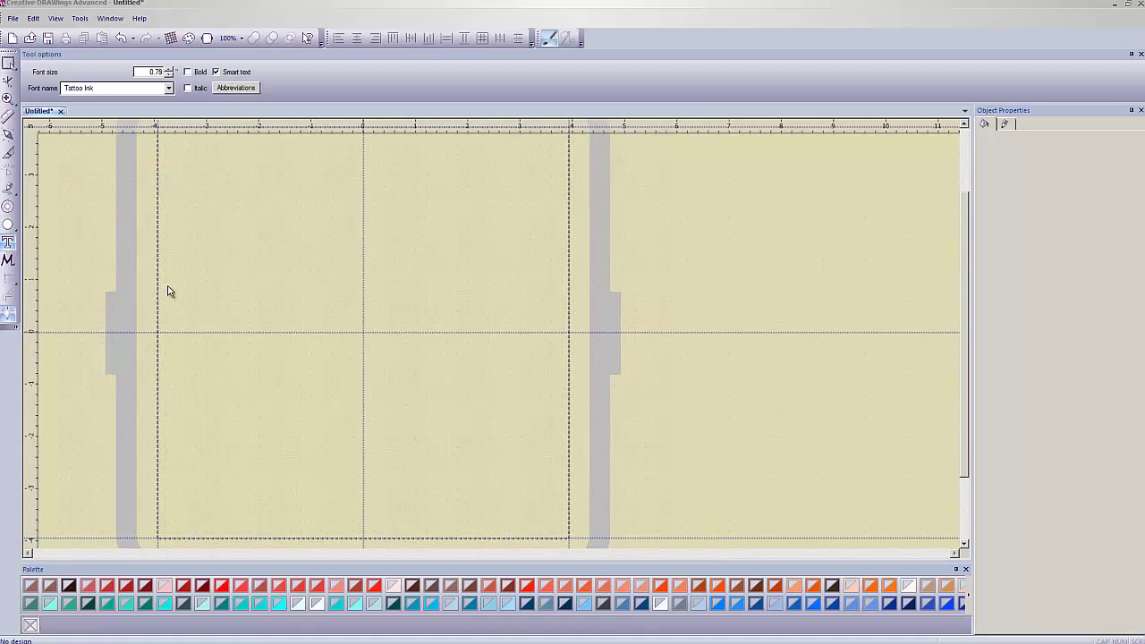
left_click(167, 89)
left_click_drag(272, 358, 273, 231)
left_click(179, 219)
left_click(292, 314)
type("Sew Vac")
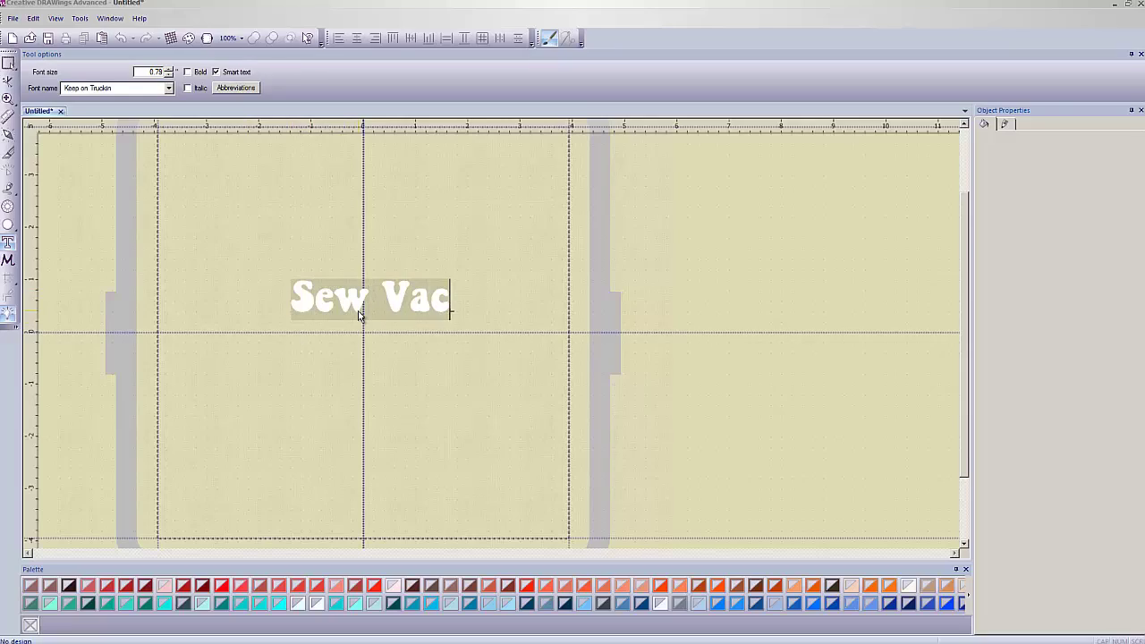
left_click(312, 245)
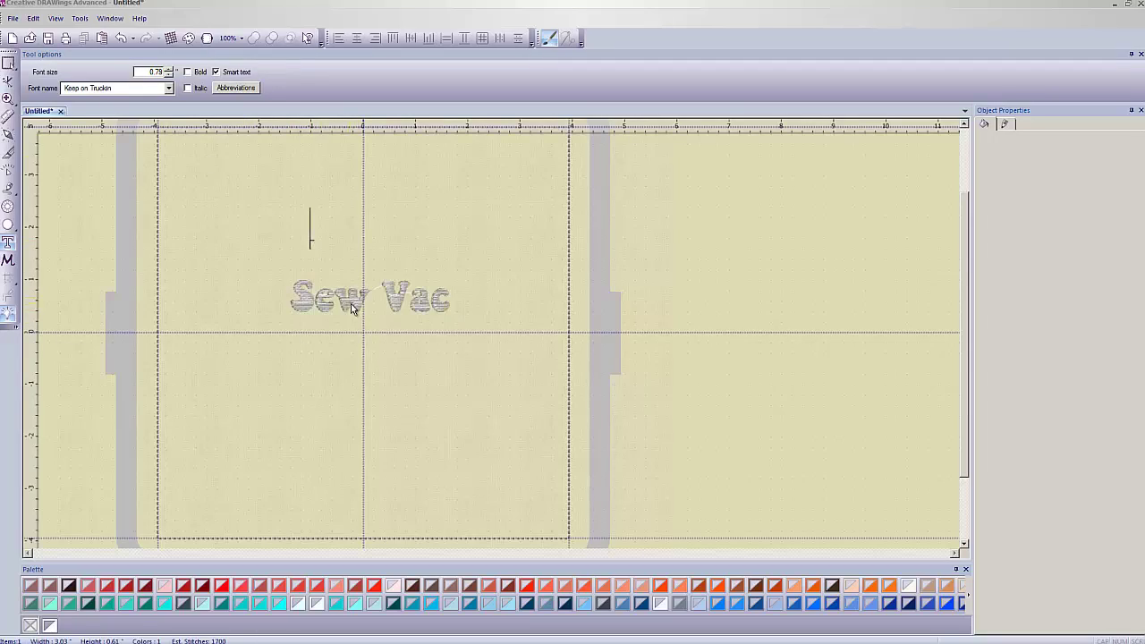
scroll(358, 308, "up", 3)
scroll(365, 307, "up", 1)
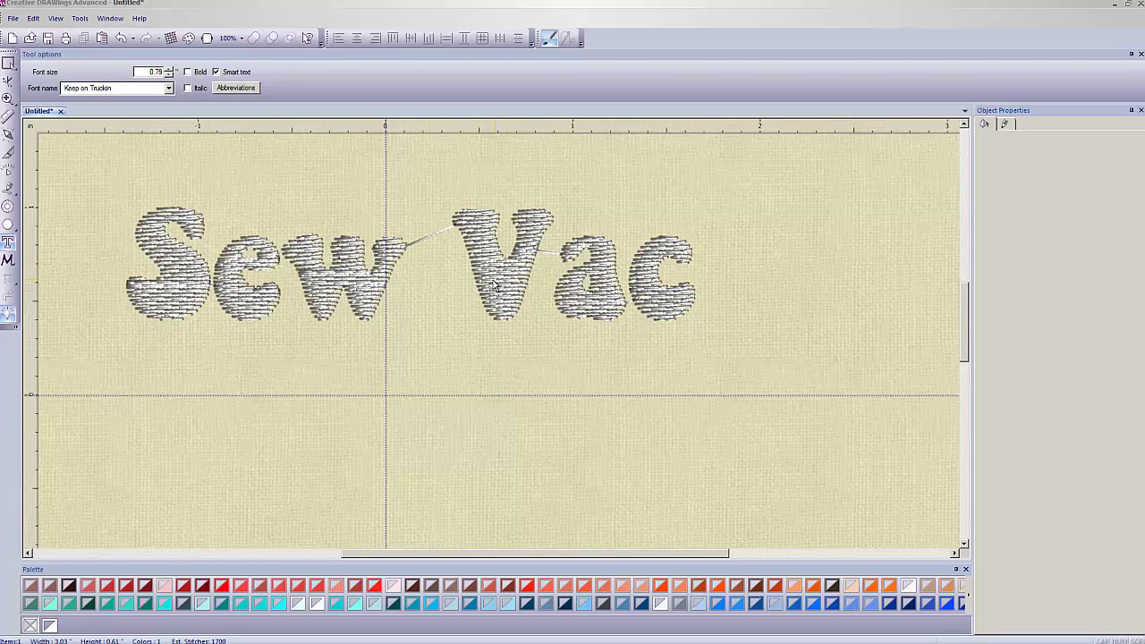
left_click(13, 18)
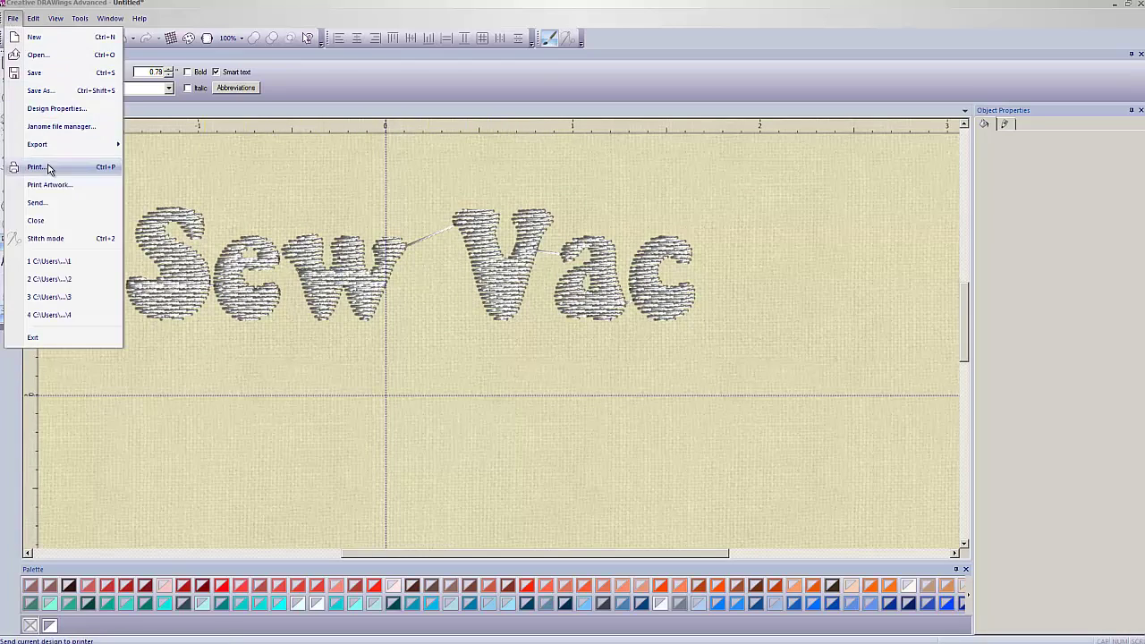
left_click(40, 91)
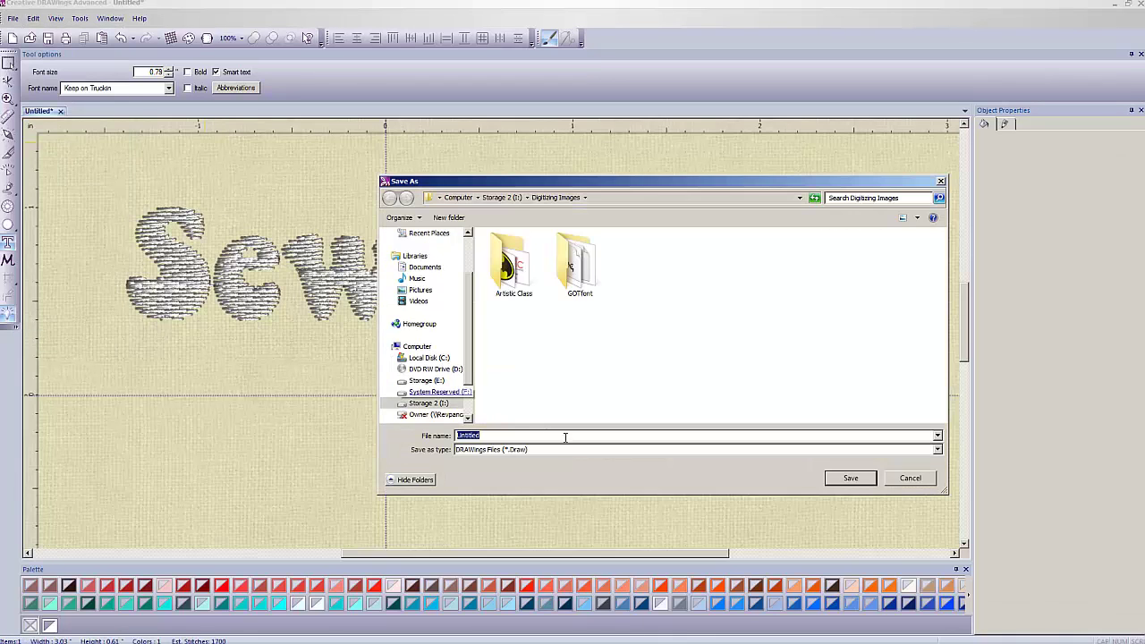
left_click(584, 447)
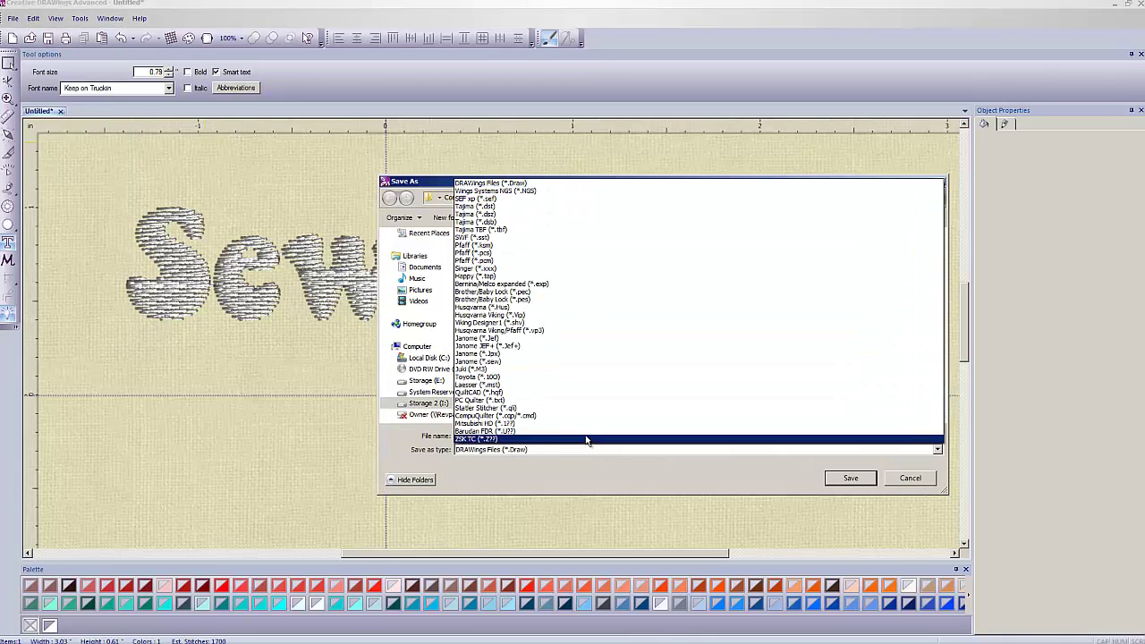
left_click(555, 300)
left_click(896, 481)
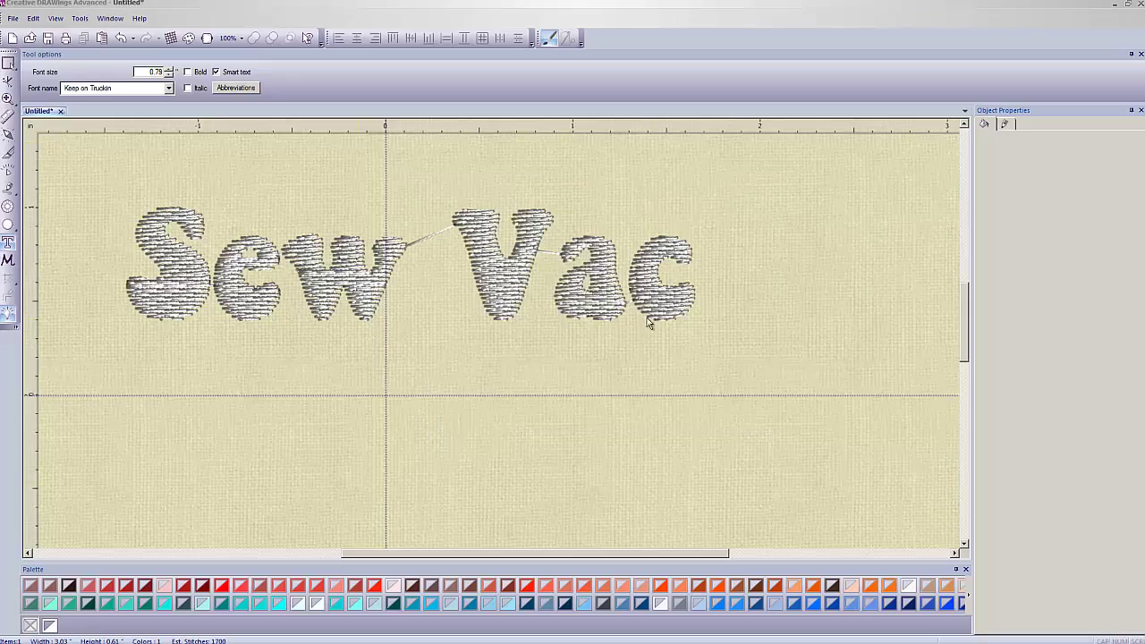
scroll(394, 340, "down", 2)
- Select the Sew Vac lettering, briefly entering and leaving its text editing
scroll(383, 345, "down", 3)
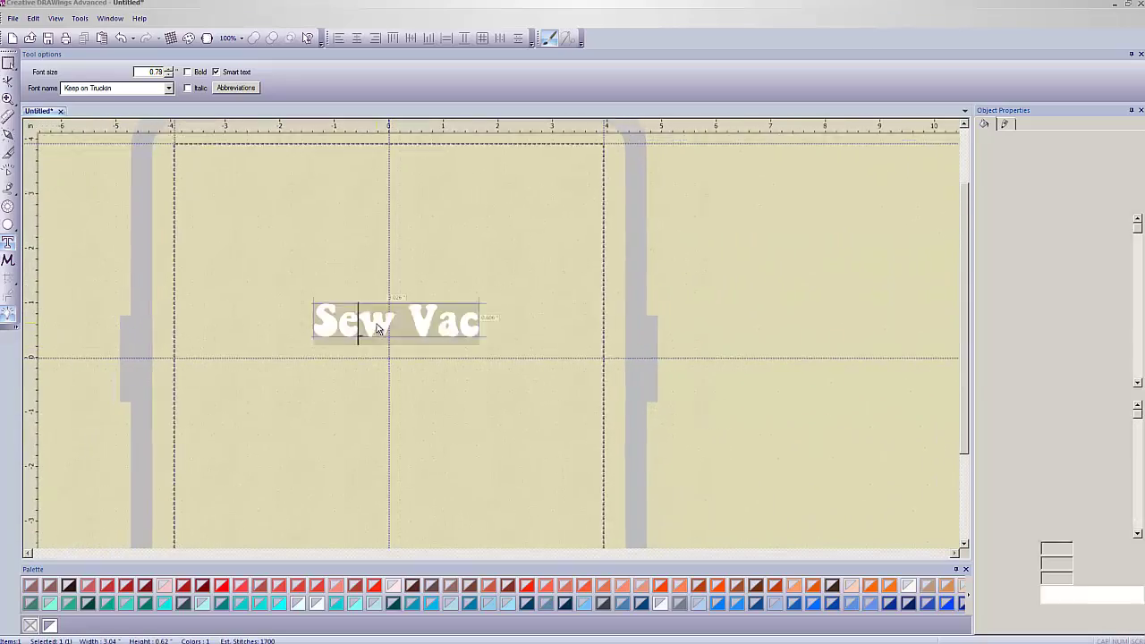
left_click(378, 331)
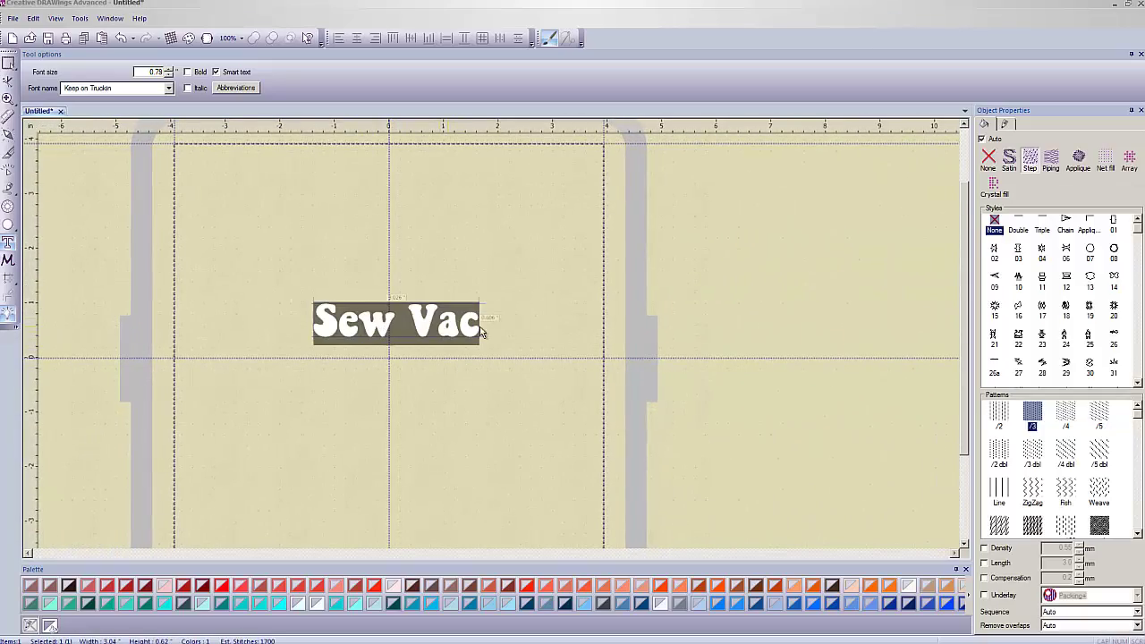
left_click(531, 290)
left_click(429, 327)
left_click(404, 360)
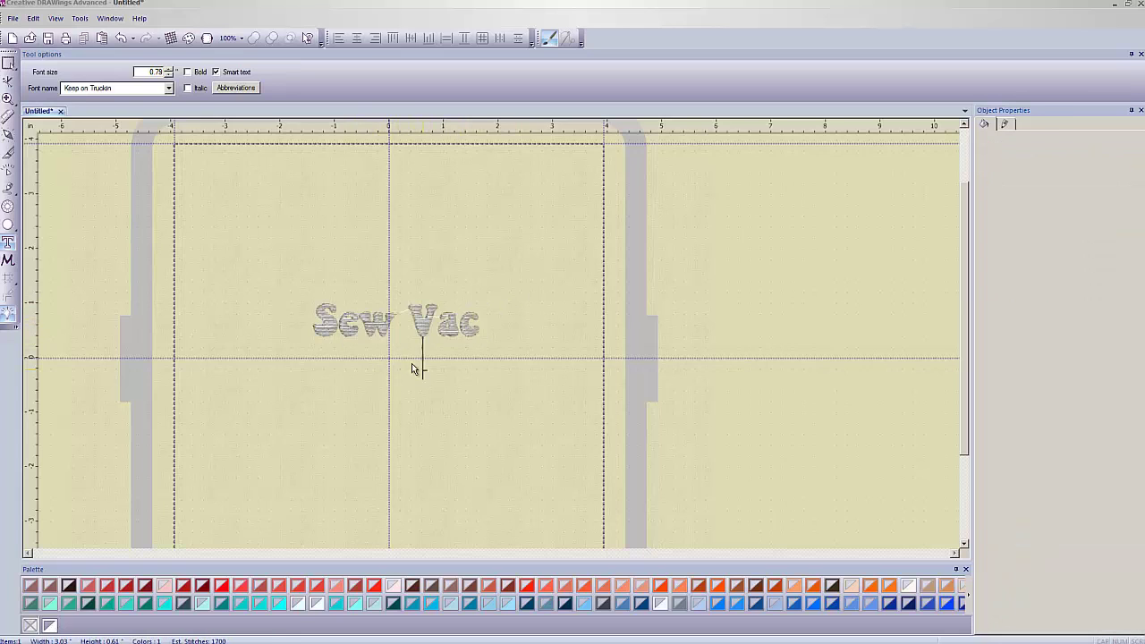
left_click(374, 337)
left_click_drag(356, 345, 340, 329)
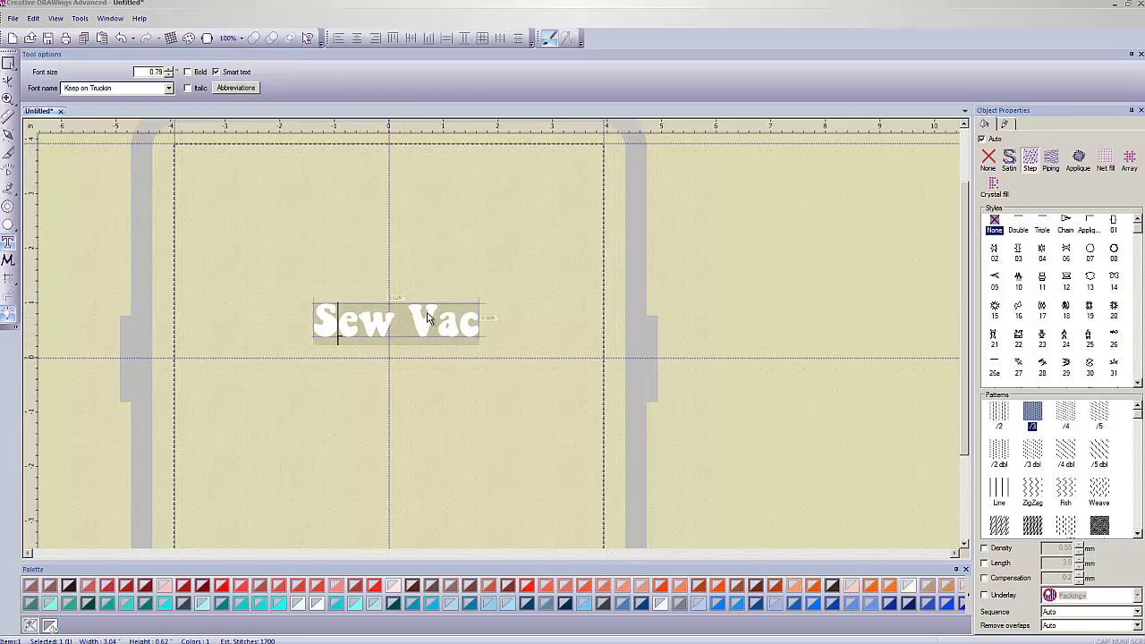
left_click(481, 286)
left_click(438, 323)
left_click(527, 295)
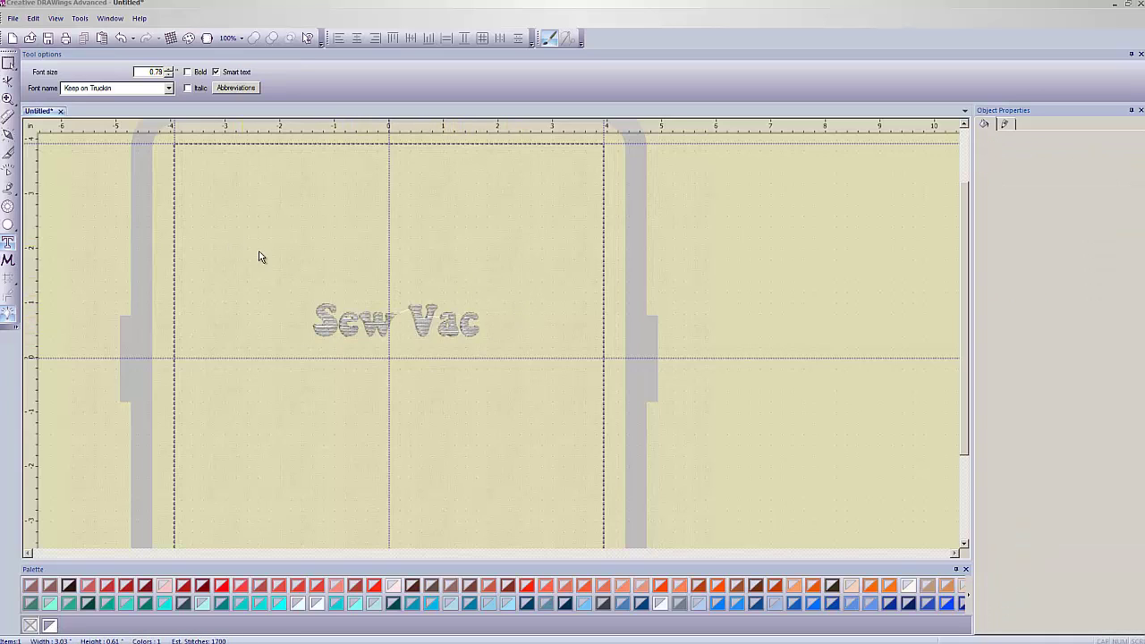
- With Rectangle selection, enlarge Sew Vac to about 11.5" wide and move it up-left
left_click(10, 65)
left_click(354, 333)
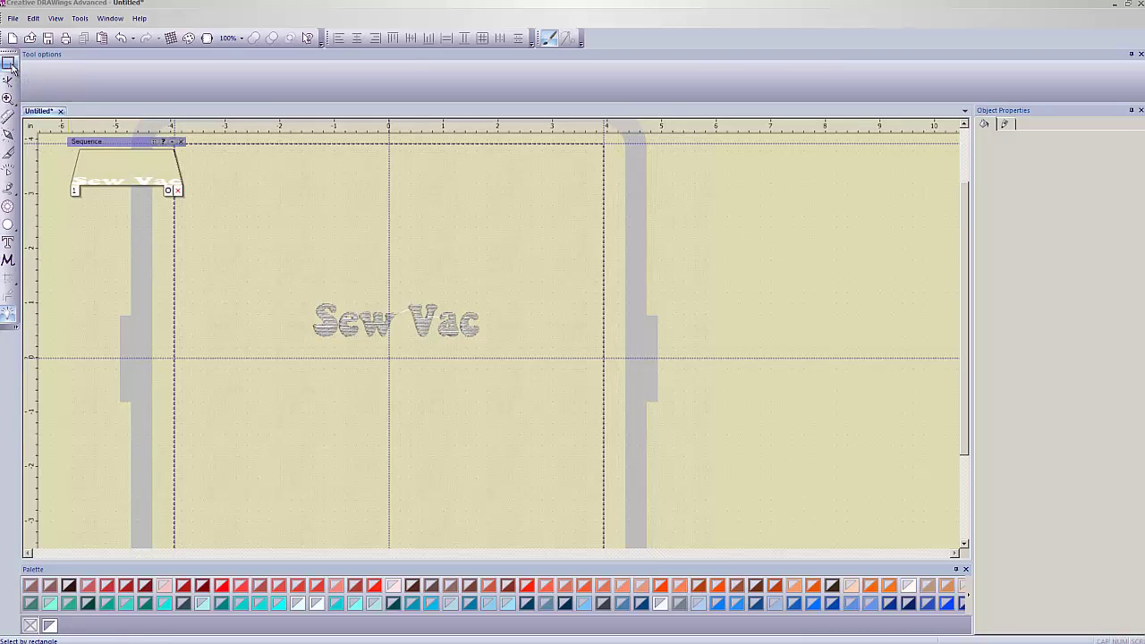
left_click(387, 329)
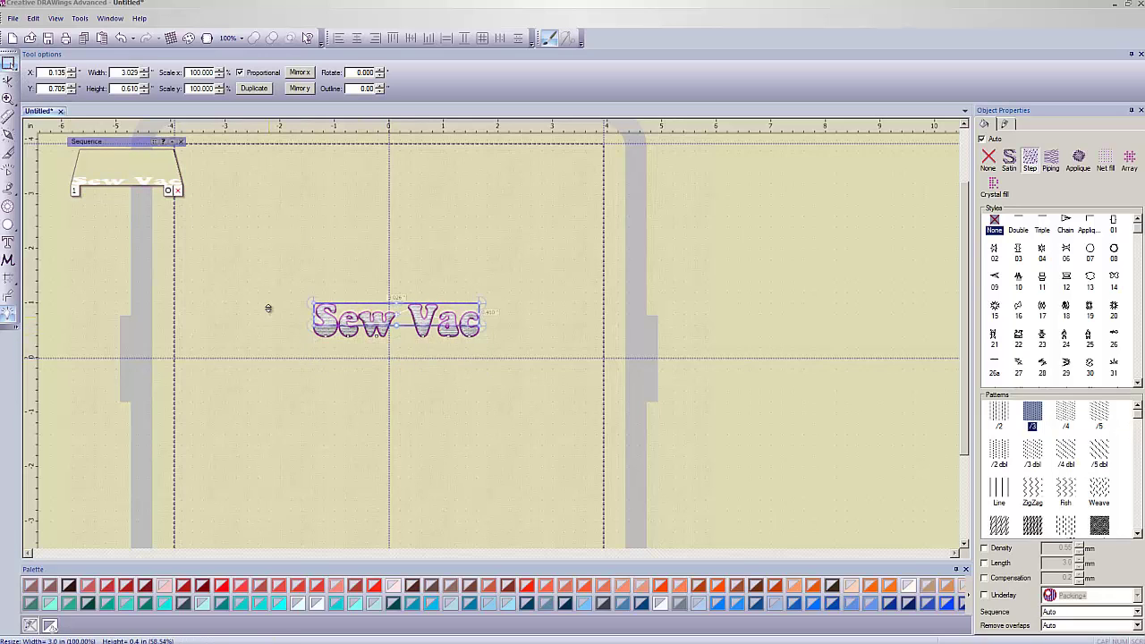
left_click_drag(483, 338, 829, 394)
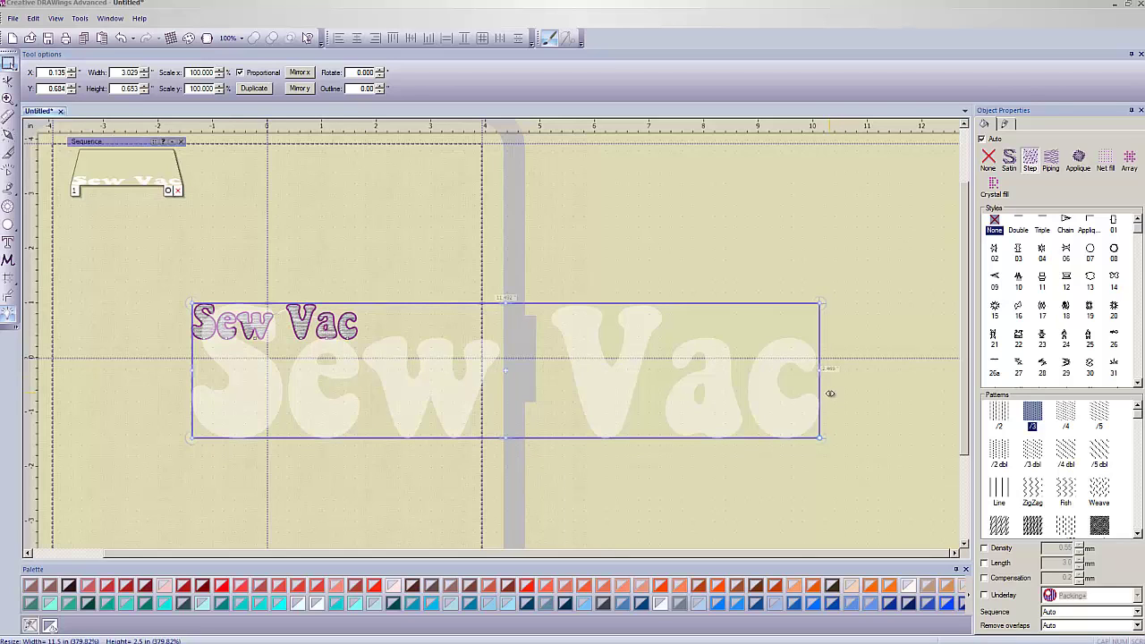
left_click_drag(829, 394, 830, 394)
left_click_drag(588, 370, 345, 300)
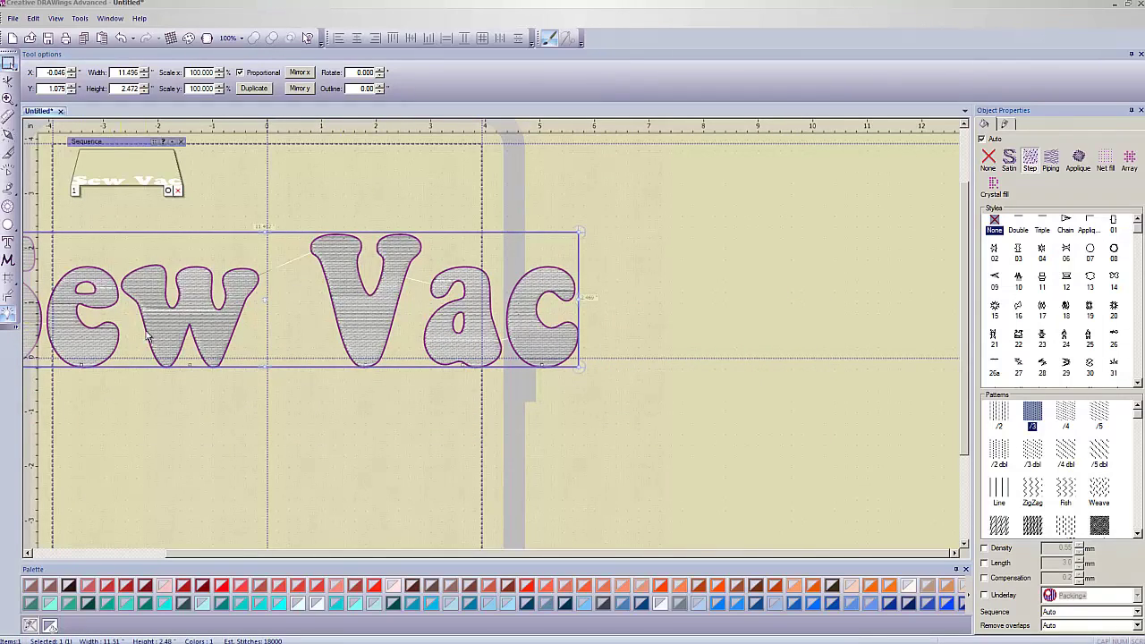
- Give the lettering a crystal fill and try the Rectangle, Circular and Contour layouts
left_click(27, 554)
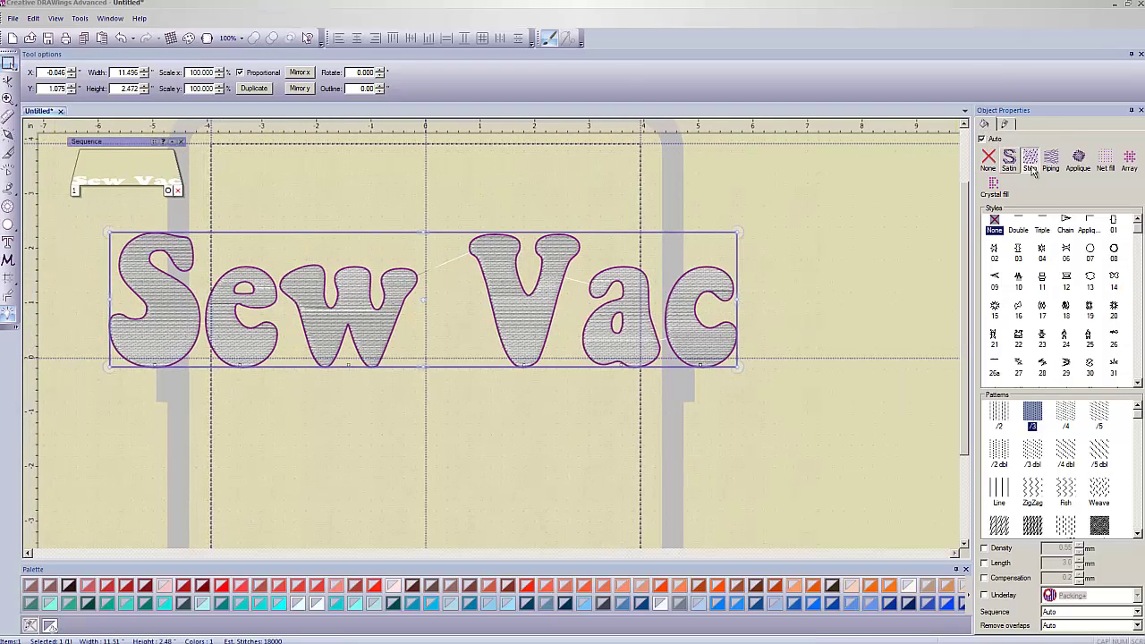
left_click(995, 185)
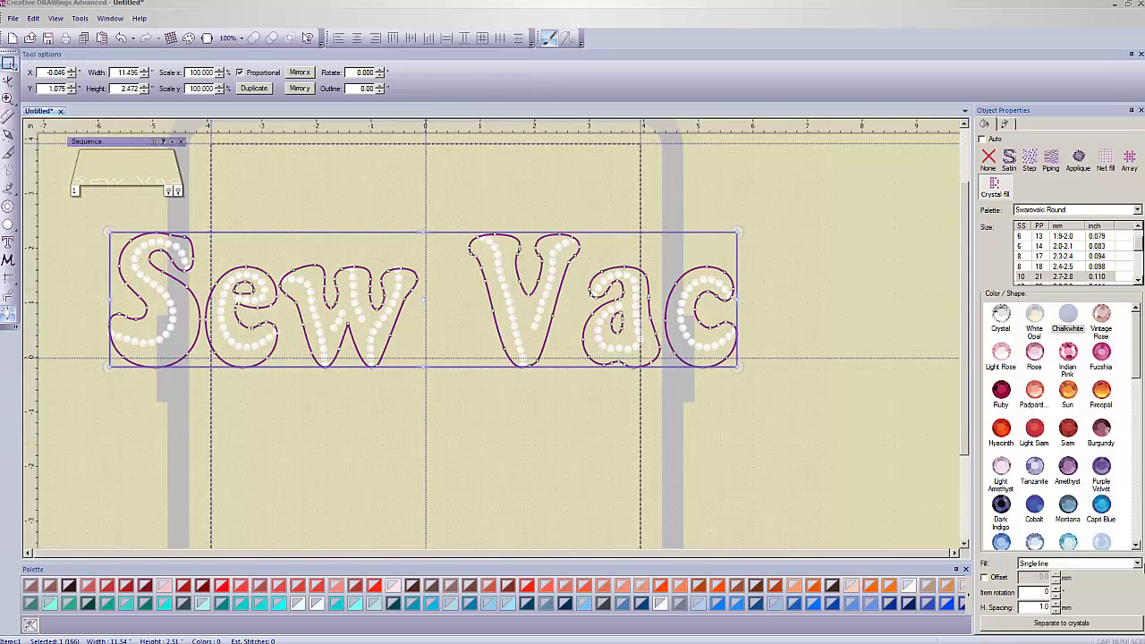
left_click(1137, 563)
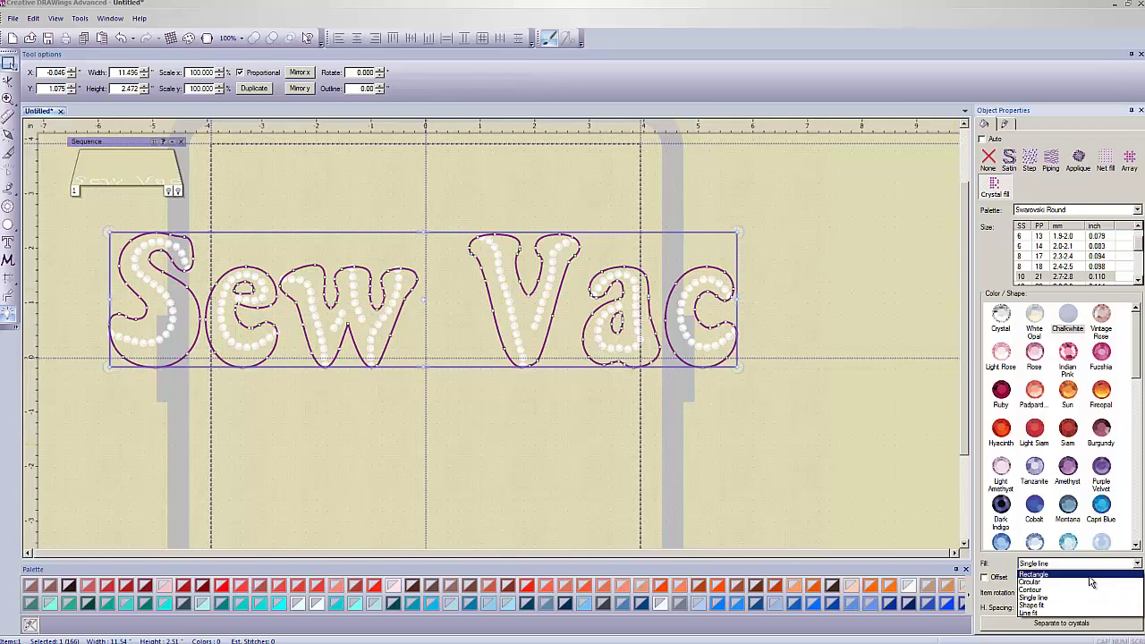
left_click(1090, 576)
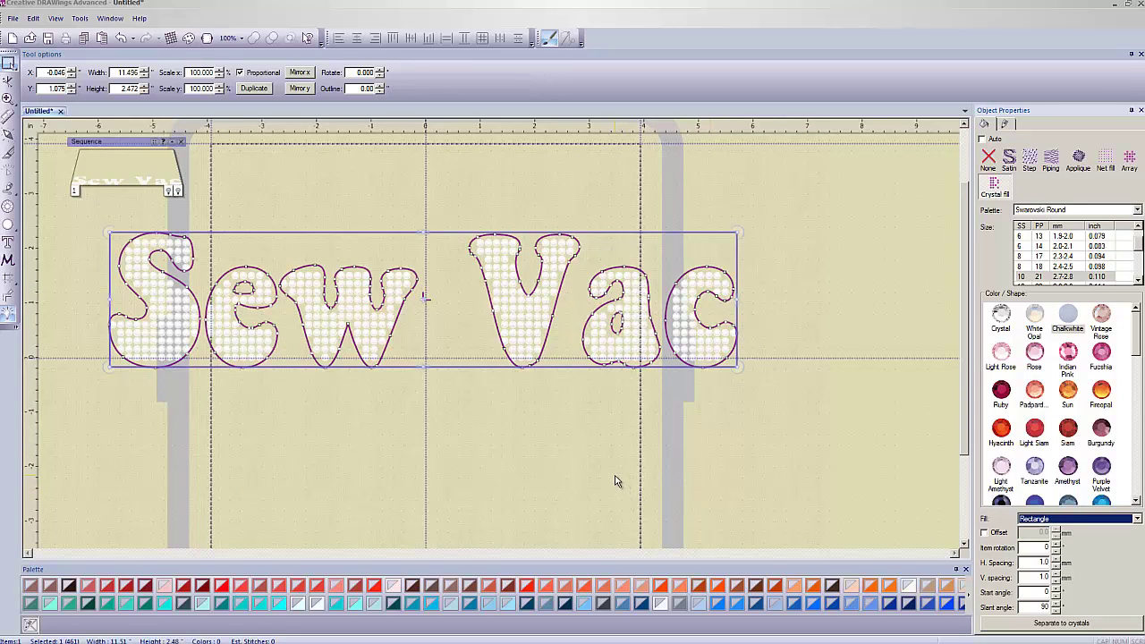
left_click(1136, 519)
left_click(1107, 542)
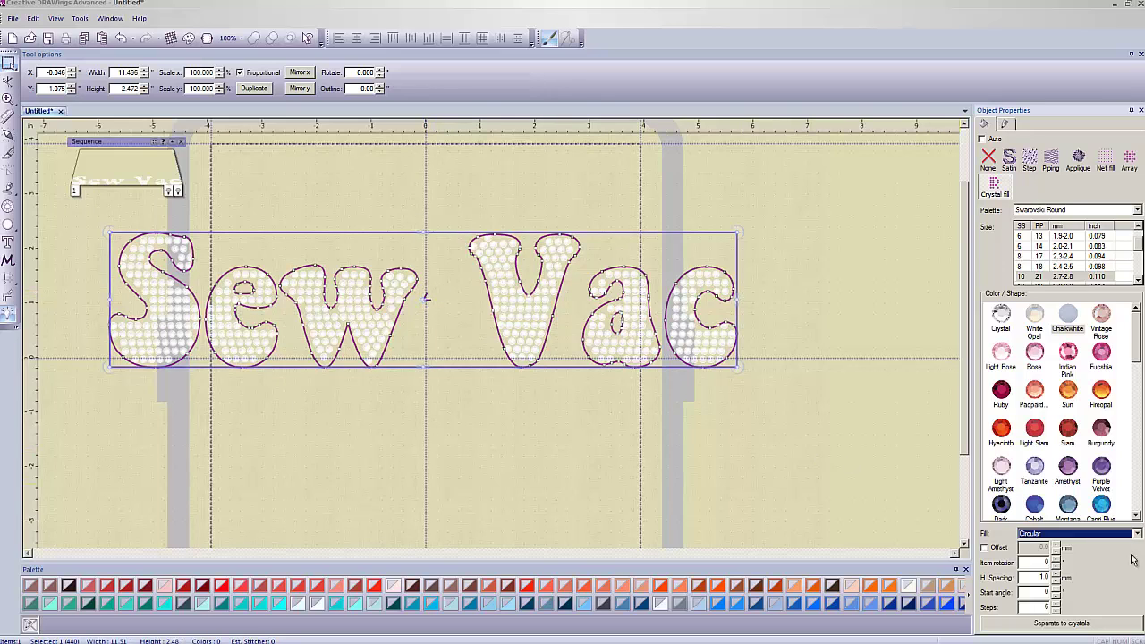
left_click(1136, 535)
left_click(1107, 563)
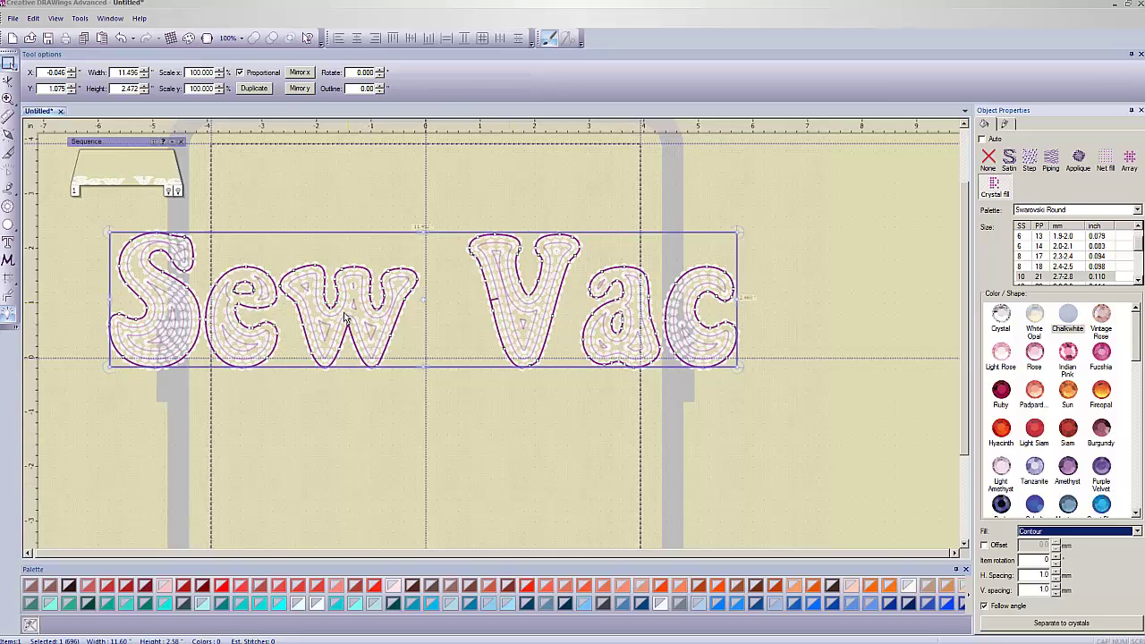
left_click(325, 400)
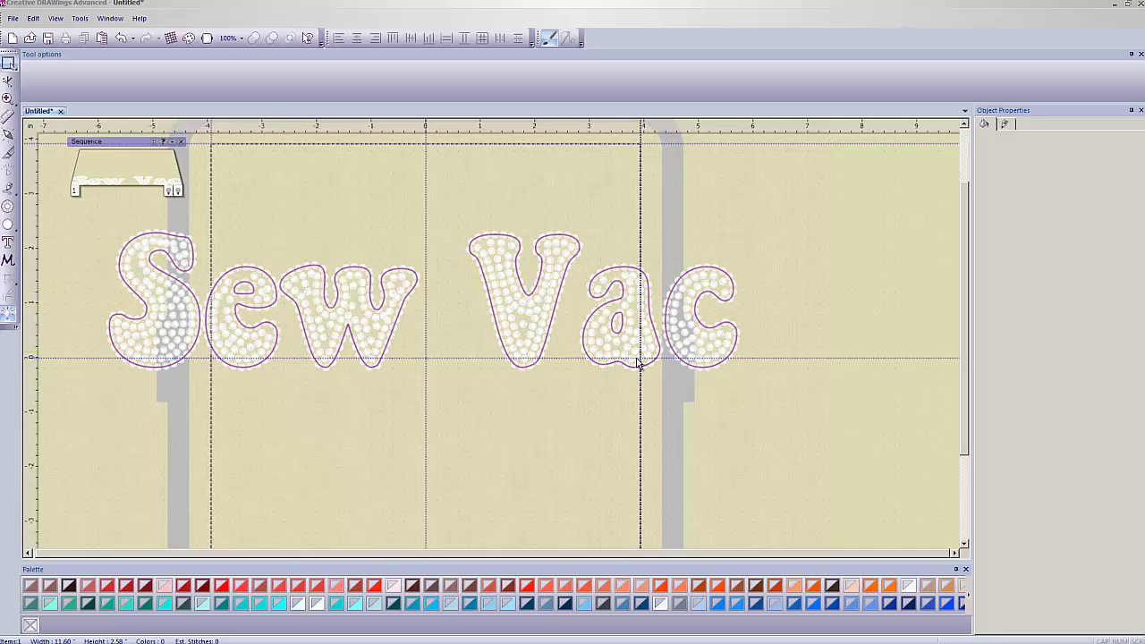
- Try Shape fit, Line fit and Rectangle crystal layouts, then settle on Contour
left_click(374, 329)
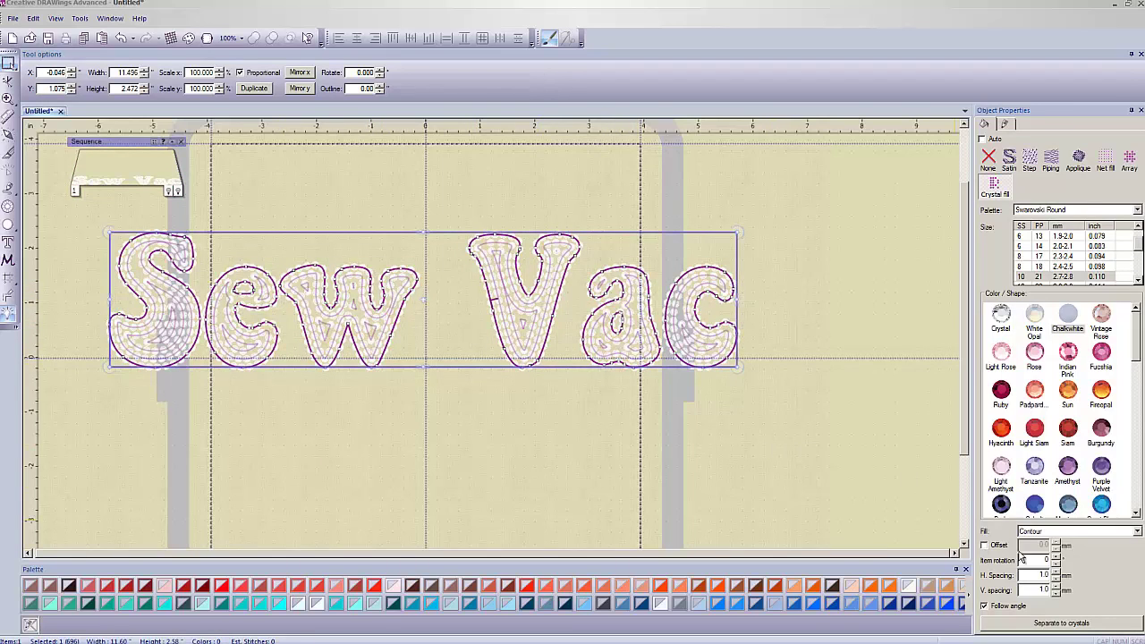
left_click(1136, 531)
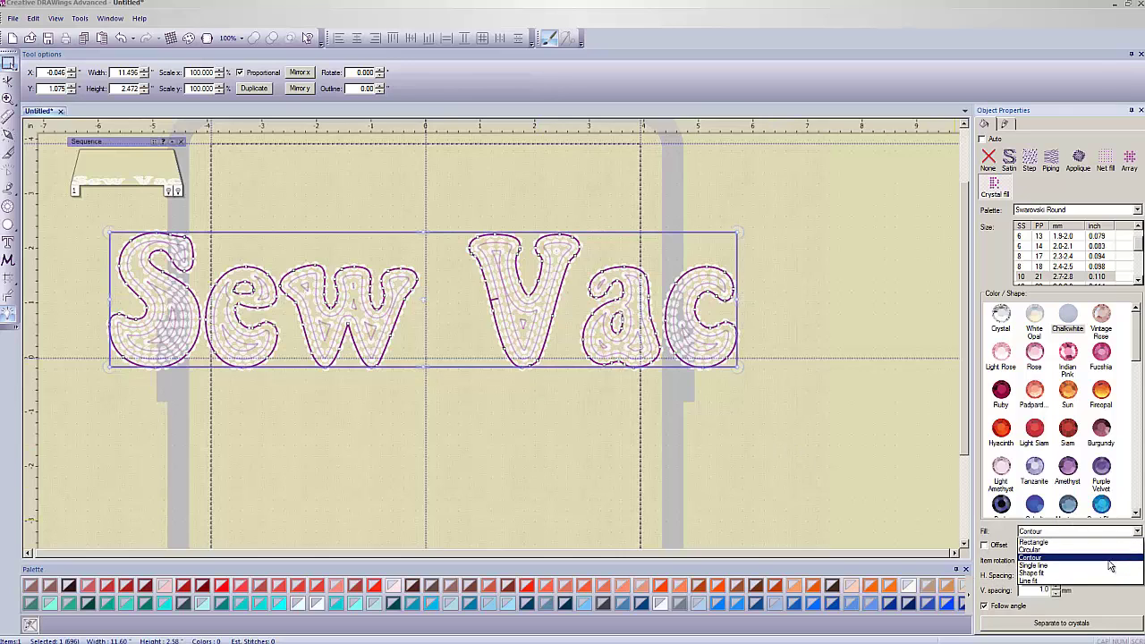
left_click(1106, 572)
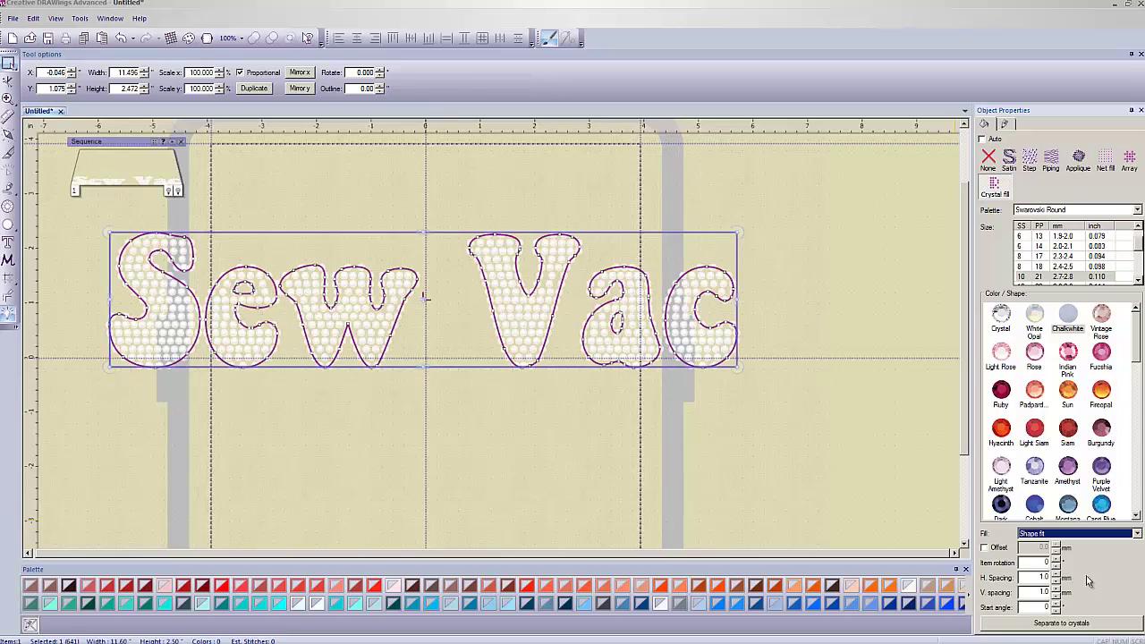
left_click(1109, 534)
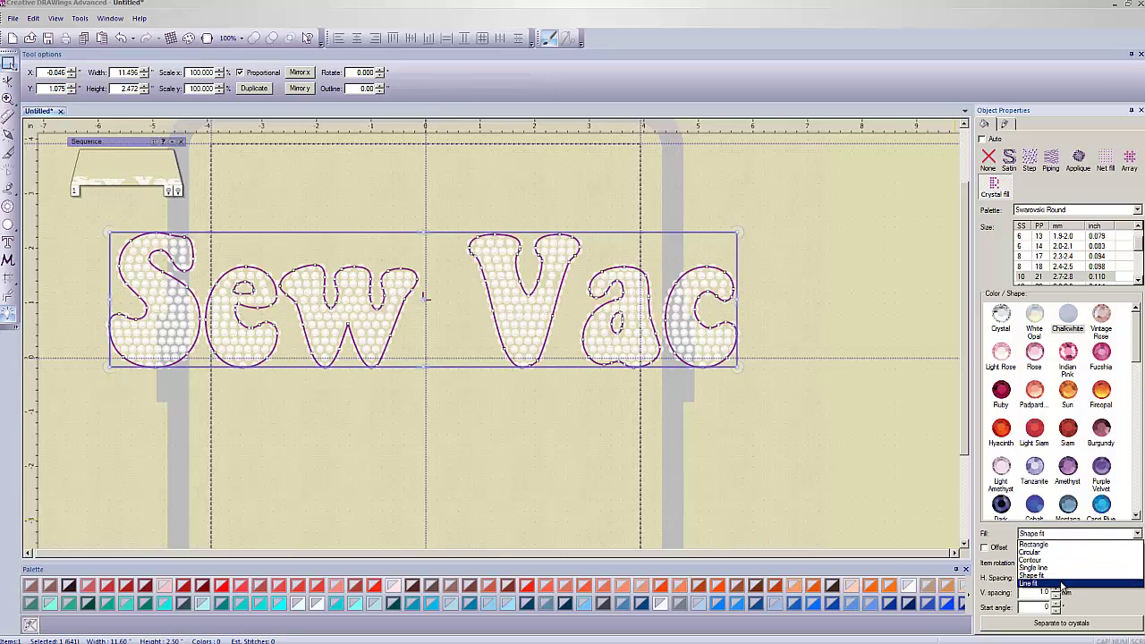
left_click(1063, 583)
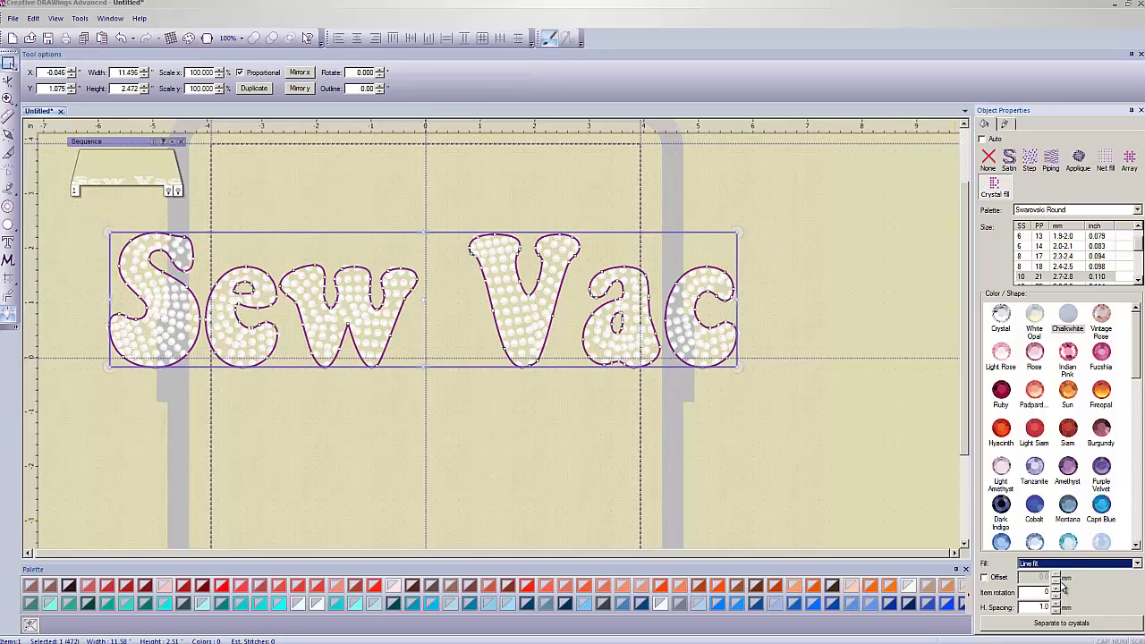
left_click(1084, 565)
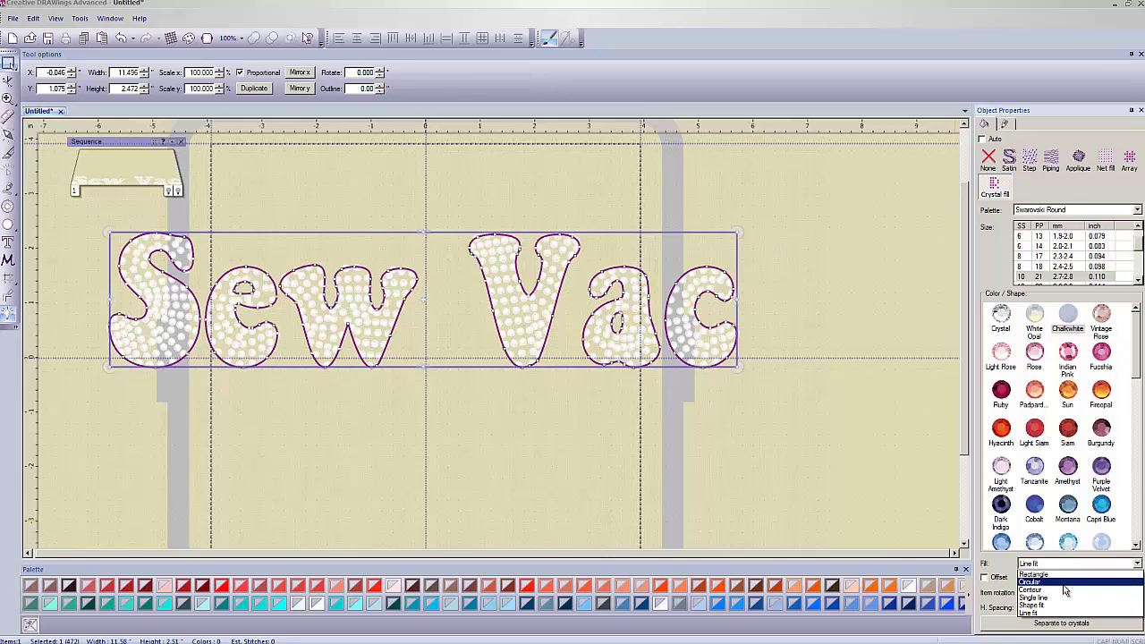
left_click(1063, 575)
left_click(512, 475)
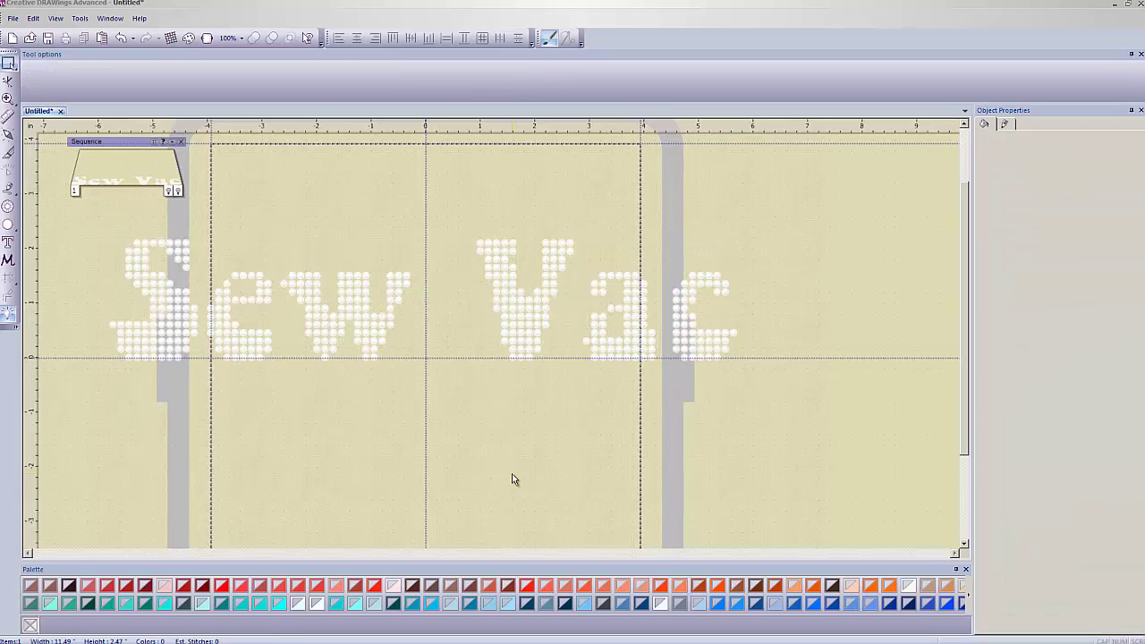
left_click(529, 350)
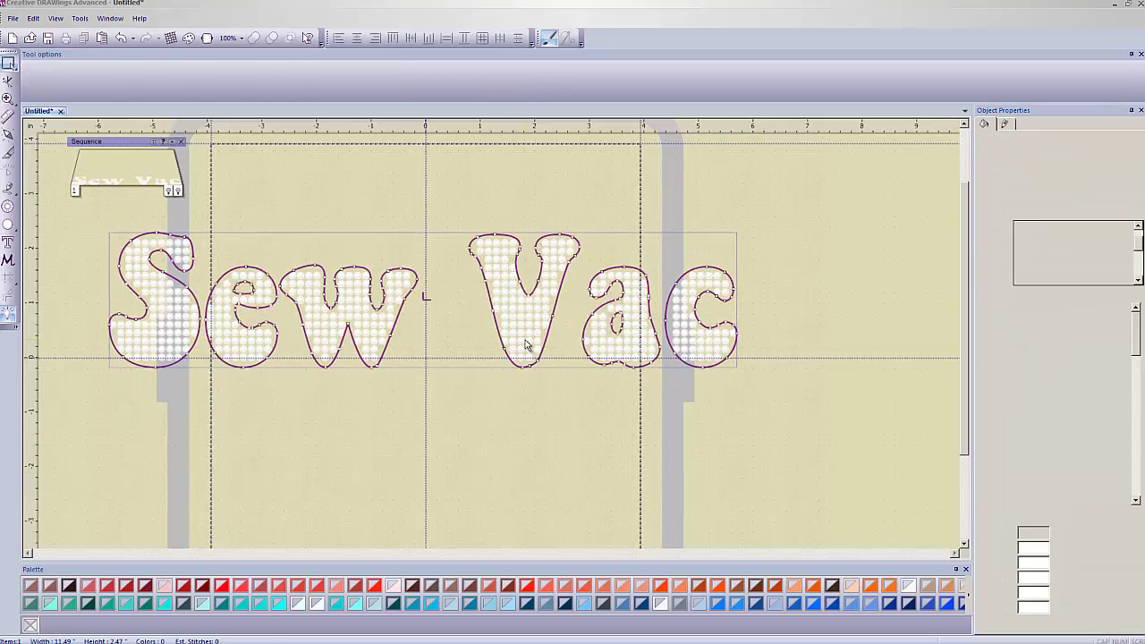
left_click(1138, 520)
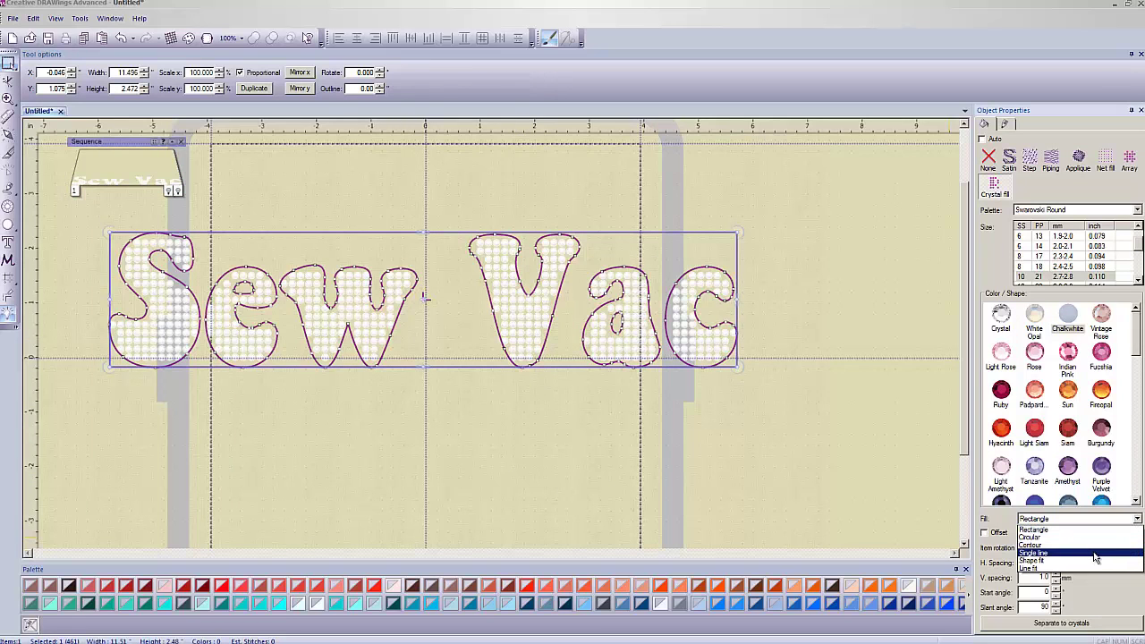
left_click(1093, 560)
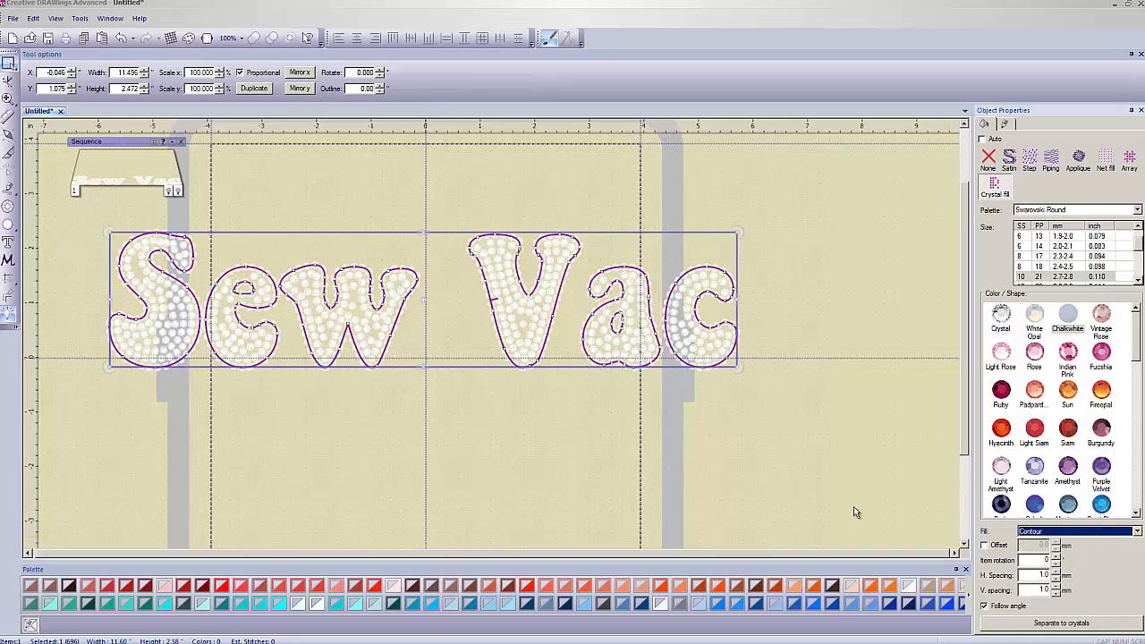
left_click(560, 457)
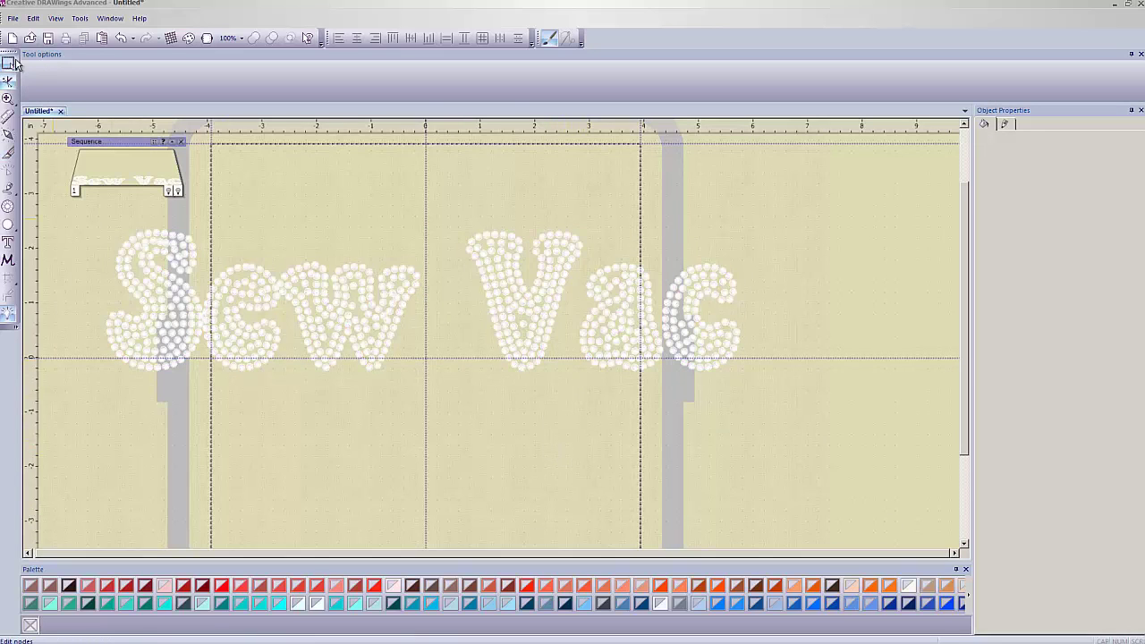
- Open and close File > Export > To Crystals/Cutters, then delete the Sew Vac lettering
left_click(13, 18)
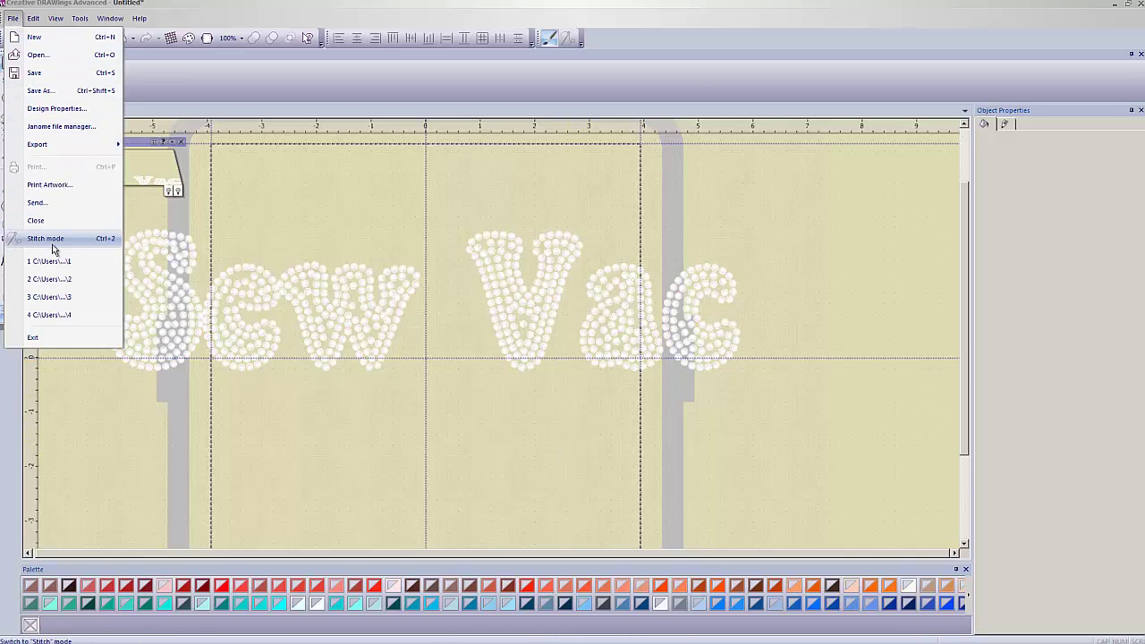
mouse_move(62, 144)
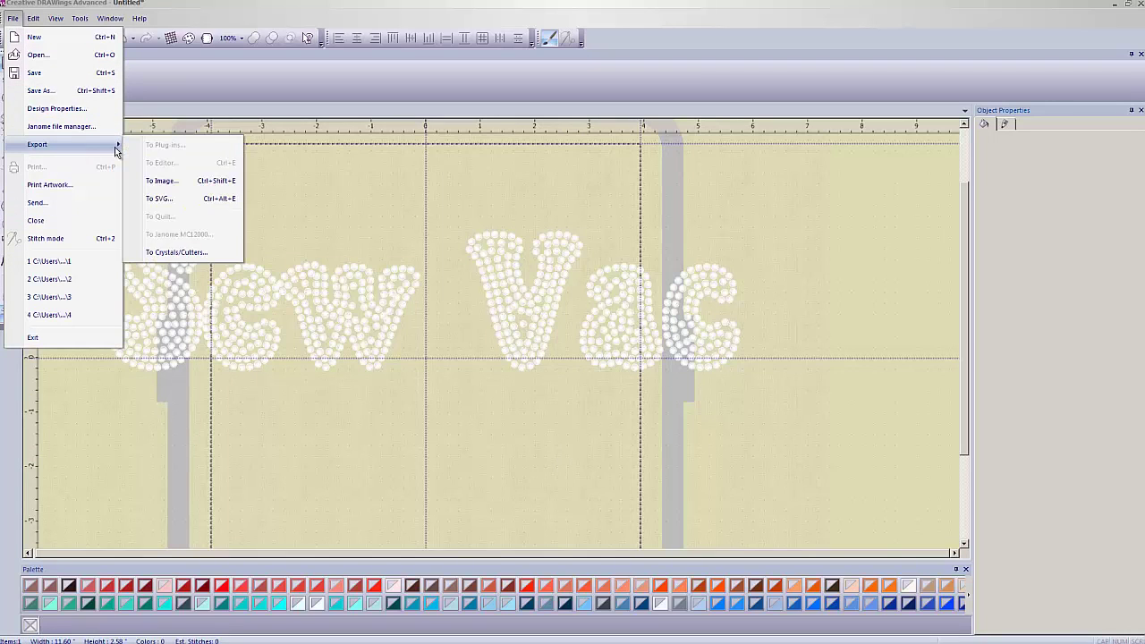
left_click(178, 253)
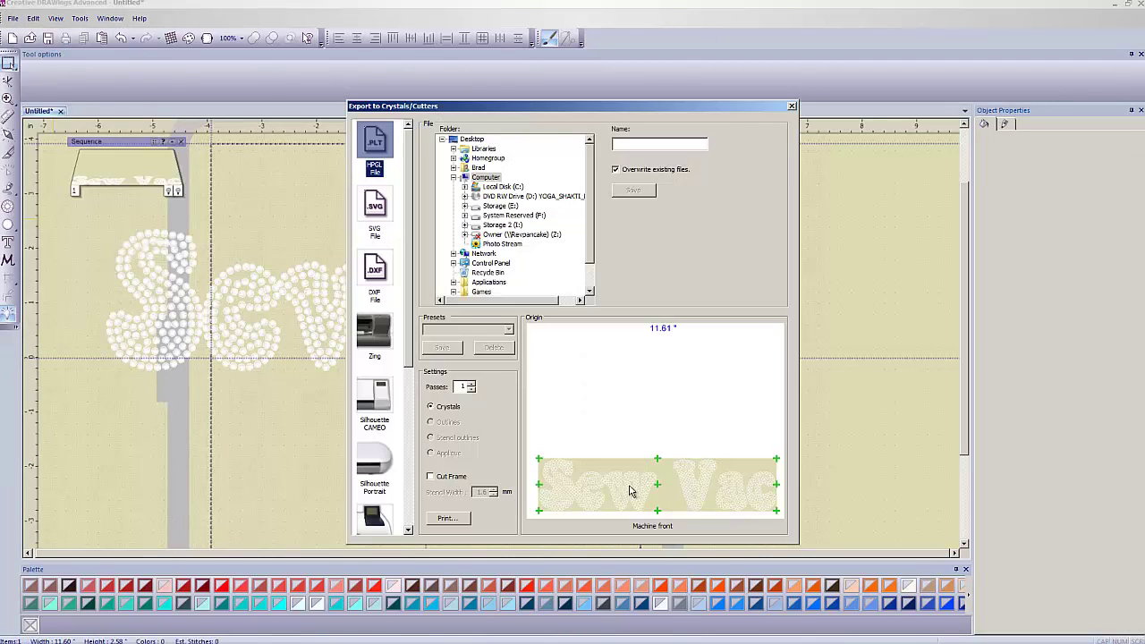
left_click(791, 105)
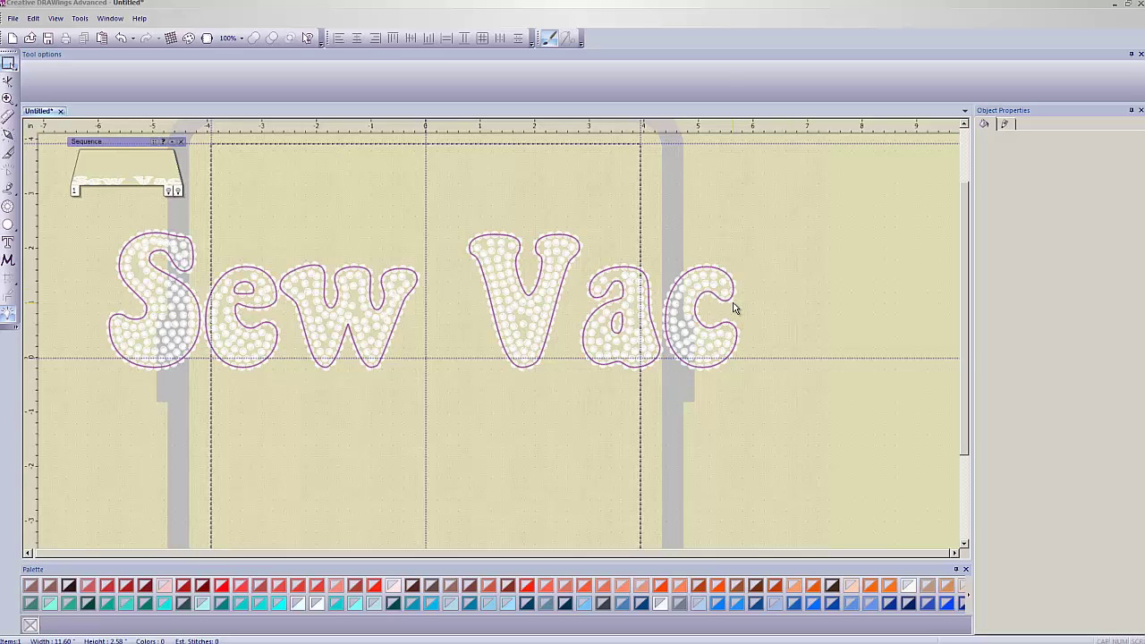
left_click(546, 304)
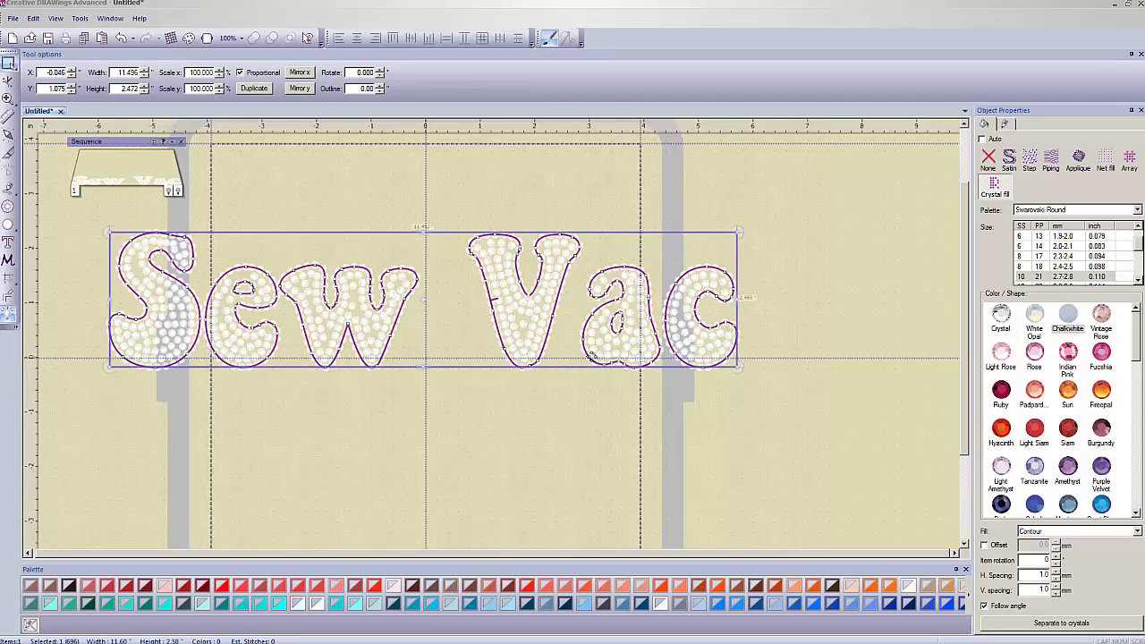
key("Delete")
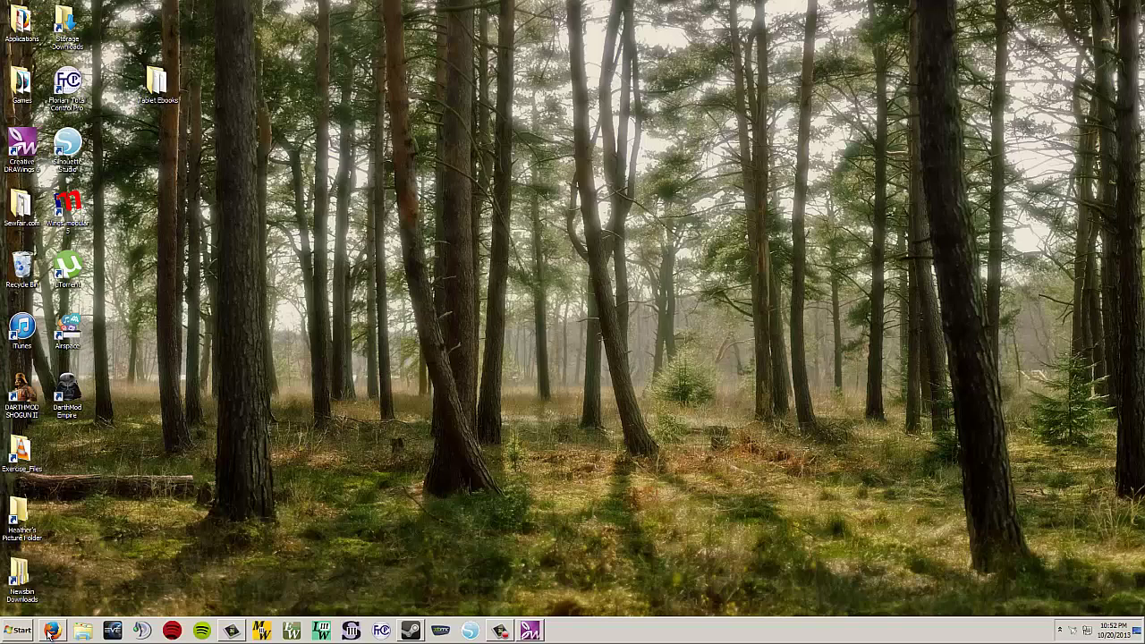
- Return to Firefox and scroll through dafont's Dingbats > Games fonts, back to the top
left_click(51, 630)
scroll(591, 363, "up", 5)
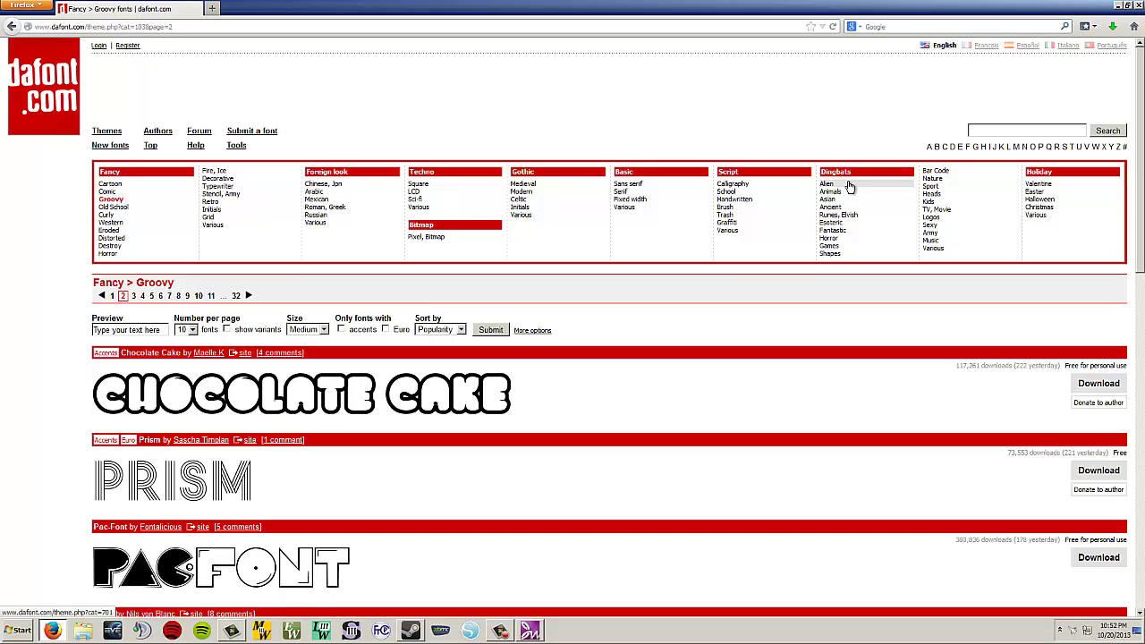
left_click(852, 250)
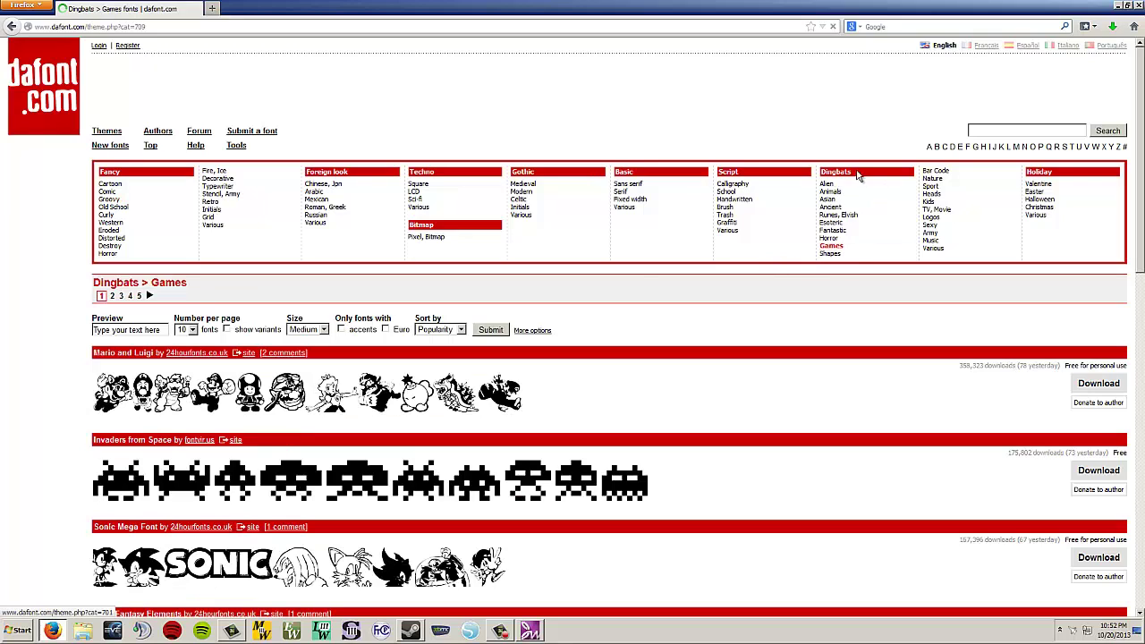
scroll(697, 275, "down", 5)
scroll(579, 280, "down", 3)
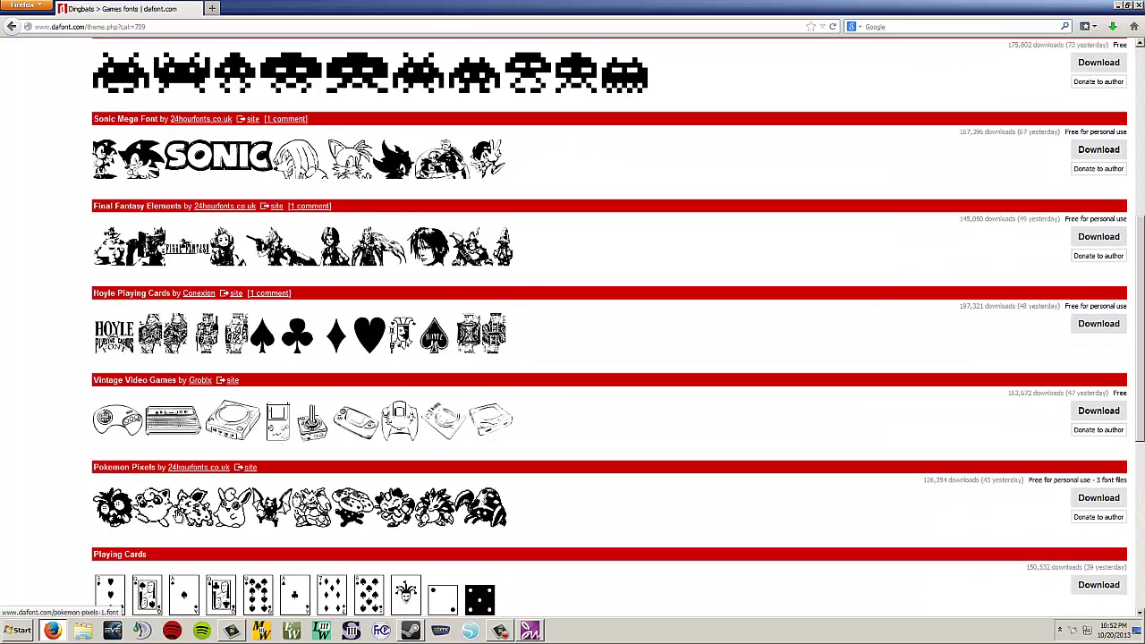
scroll(222, 437, "down", 5)
scroll(223, 437, "down", 3)
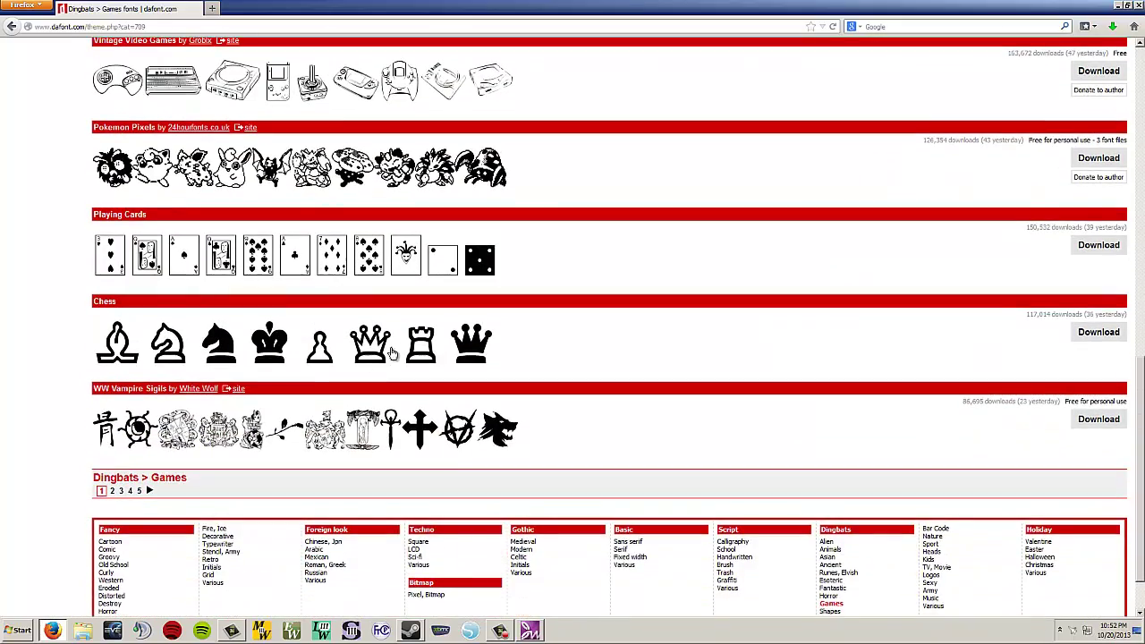
scroll(322, 444, "up", 15)
scroll(365, 426, "up", 2)
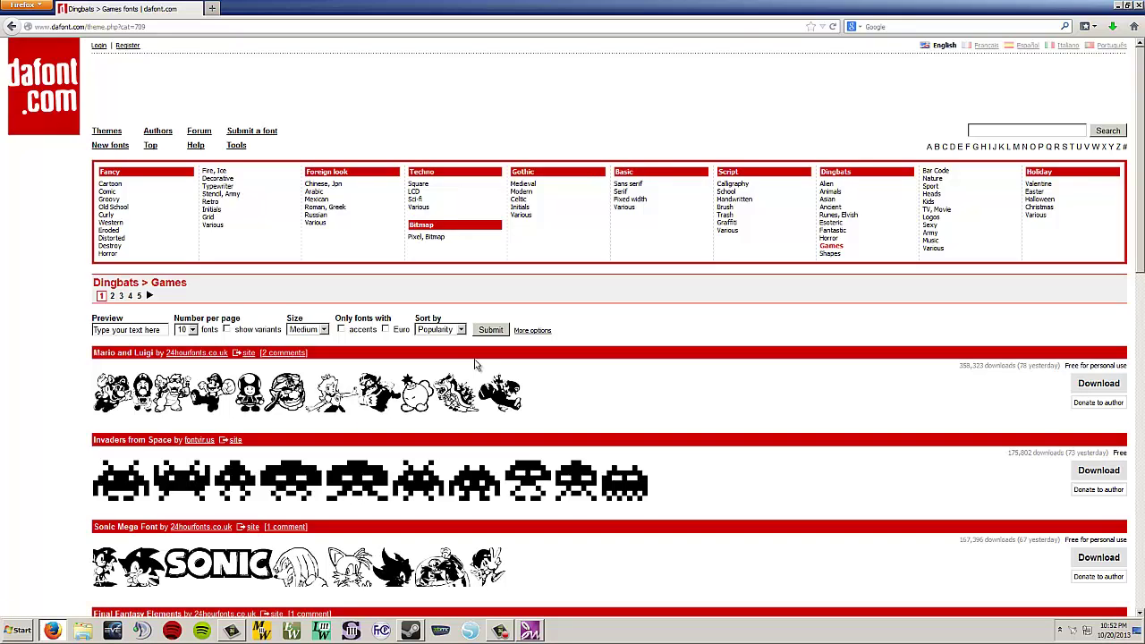
- Go to page 2 of Dingbats > TV, Movie and download the Peanuts Gang Dings archive
left_click(944, 212)
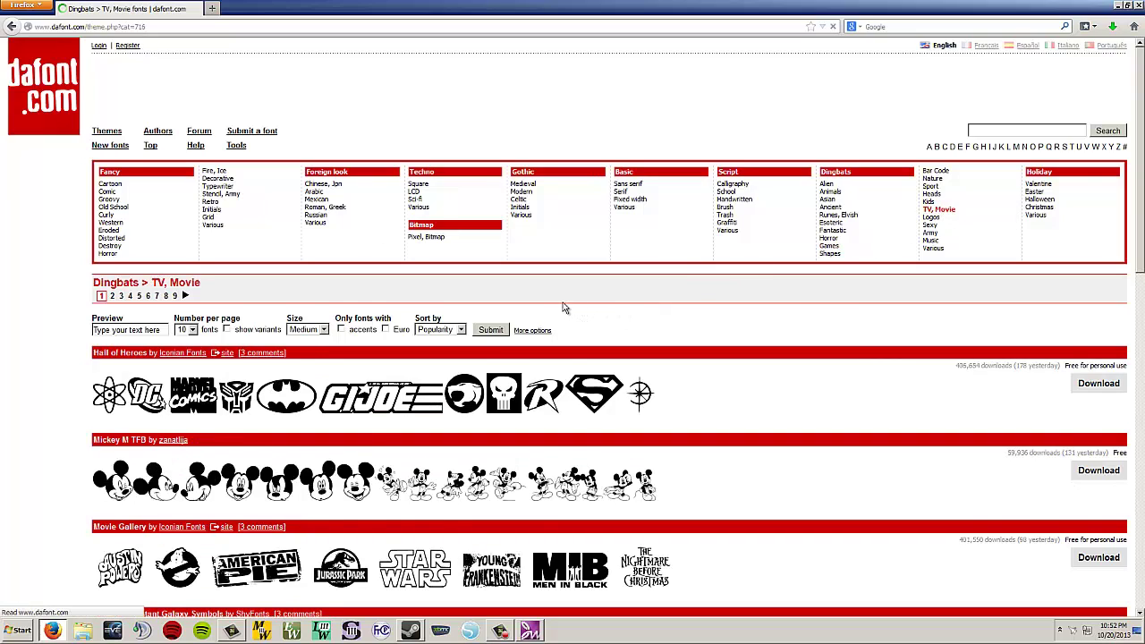
scroll(559, 308, "down", 5)
scroll(543, 314, "down", 5)
scroll(527, 314, "down", 5)
left_click(112, 427)
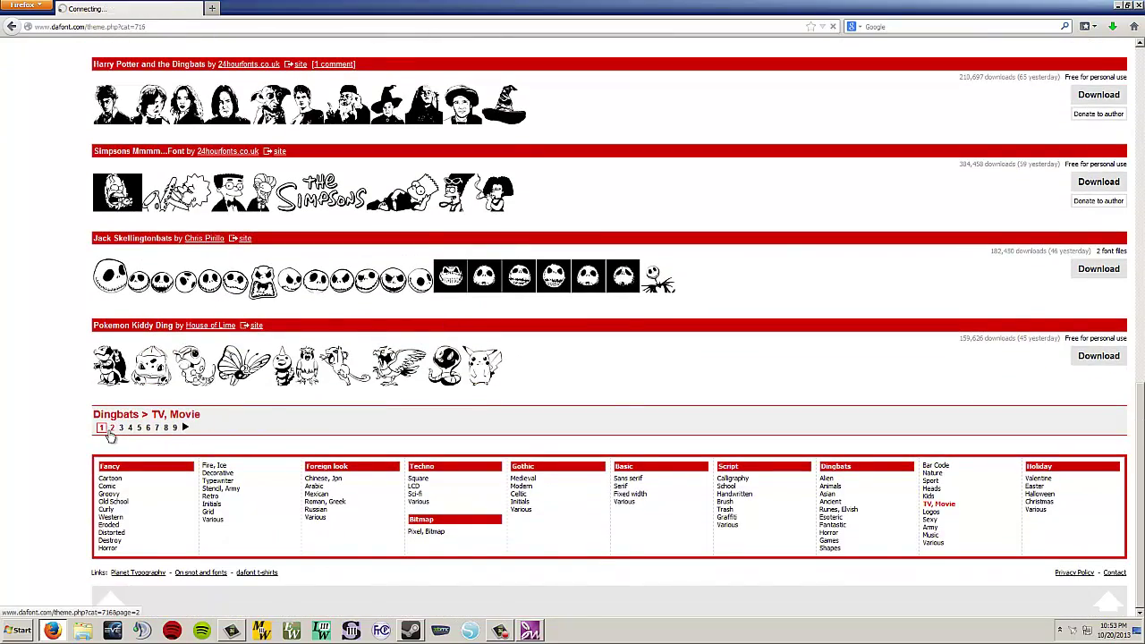
scroll(201, 383, "down", 1)
scroll(228, 356, "down", 6)
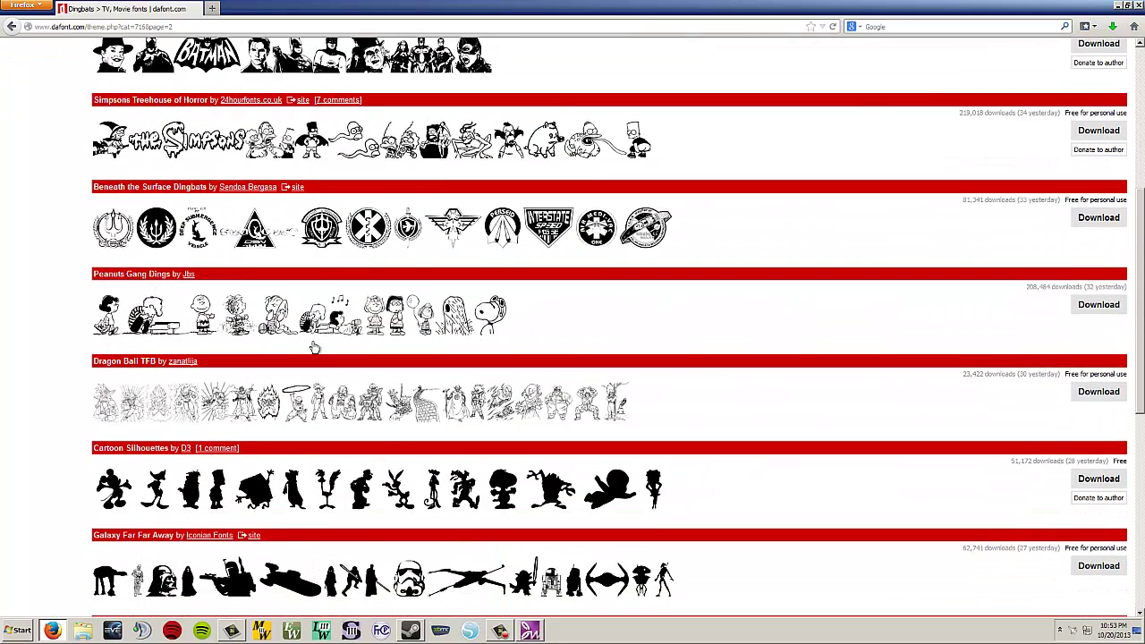
left_click(1093, 305)
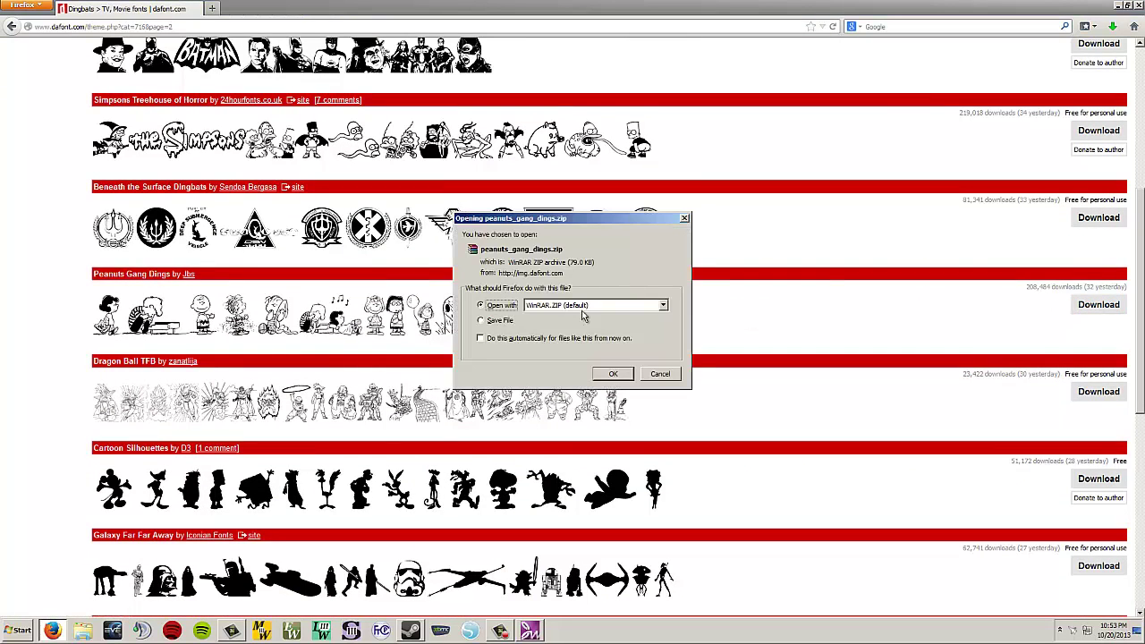
- Preview Peanuts_Gang_Dingbats.ttf from the downloaded archive, then close the font viewer and WinRAR
left_click(612, 374)
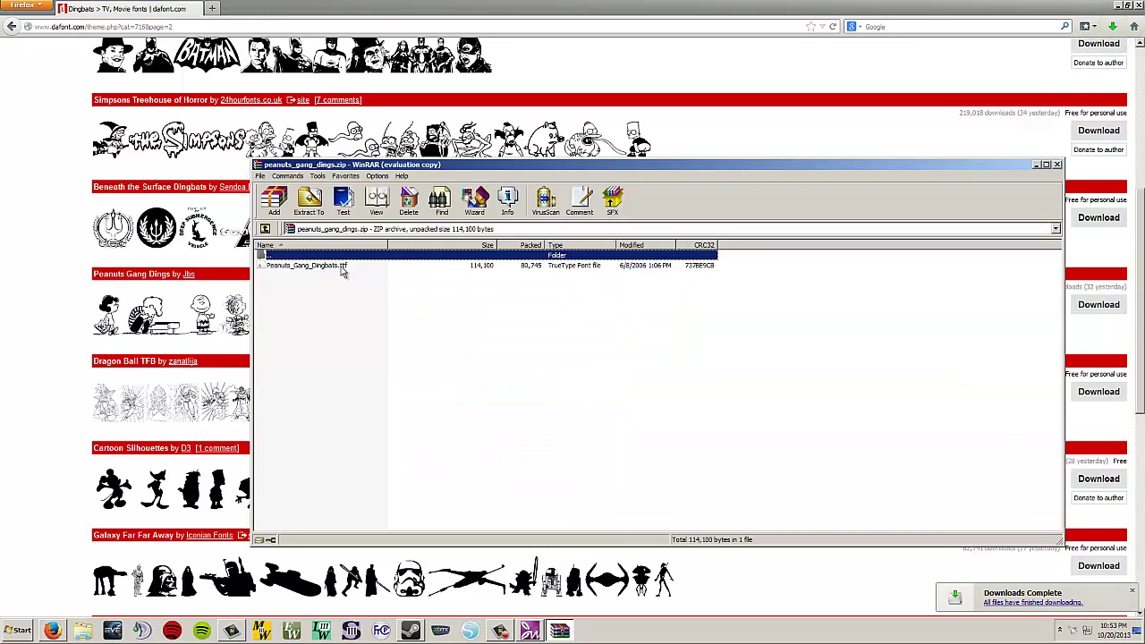
left_click(719, 355)
left_click(325, 268)
double_click(325, 269)
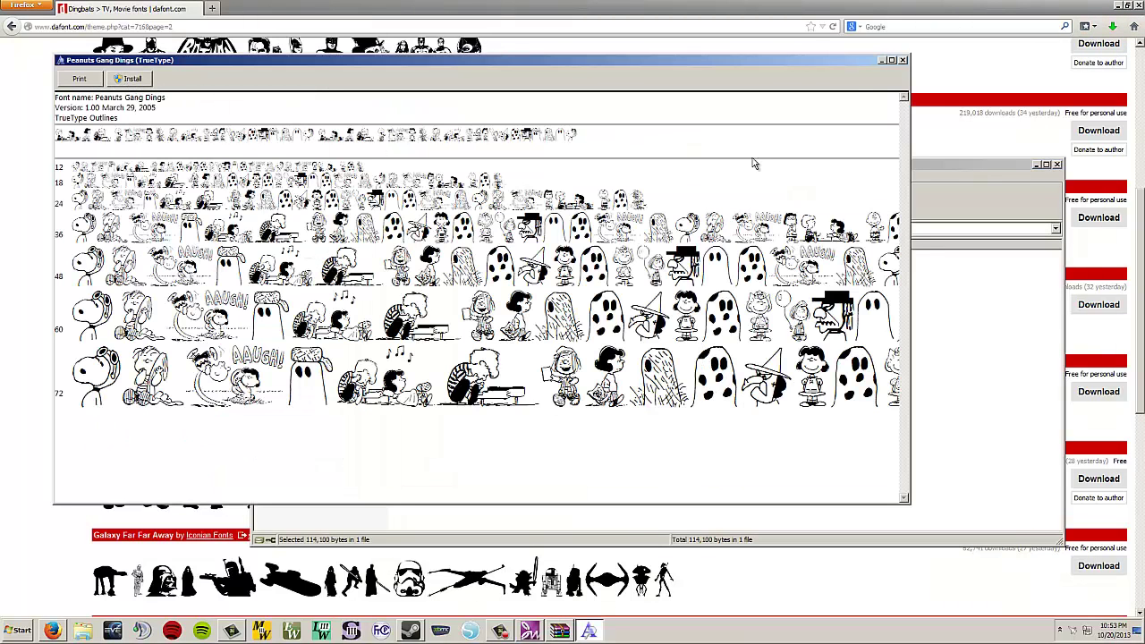
left_click(903, 59)
left_click(1057, 165)
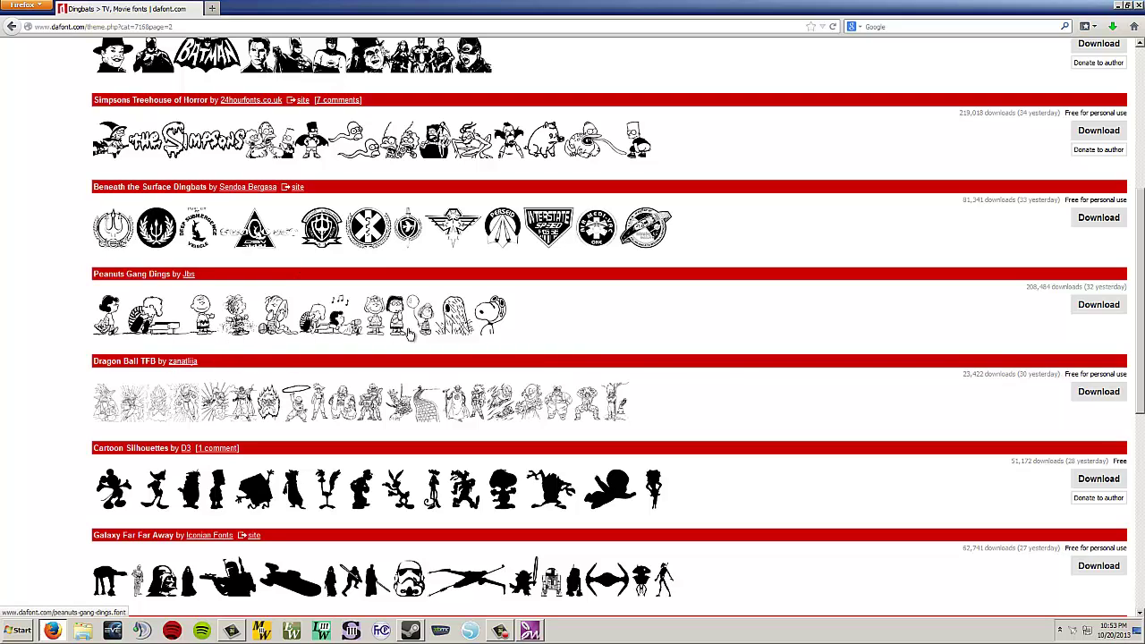
- Open the Peanuts Gang Dings font page and browse its A–Z character map
left_click(130, 275)
scroll(199, 371, "down", 4)
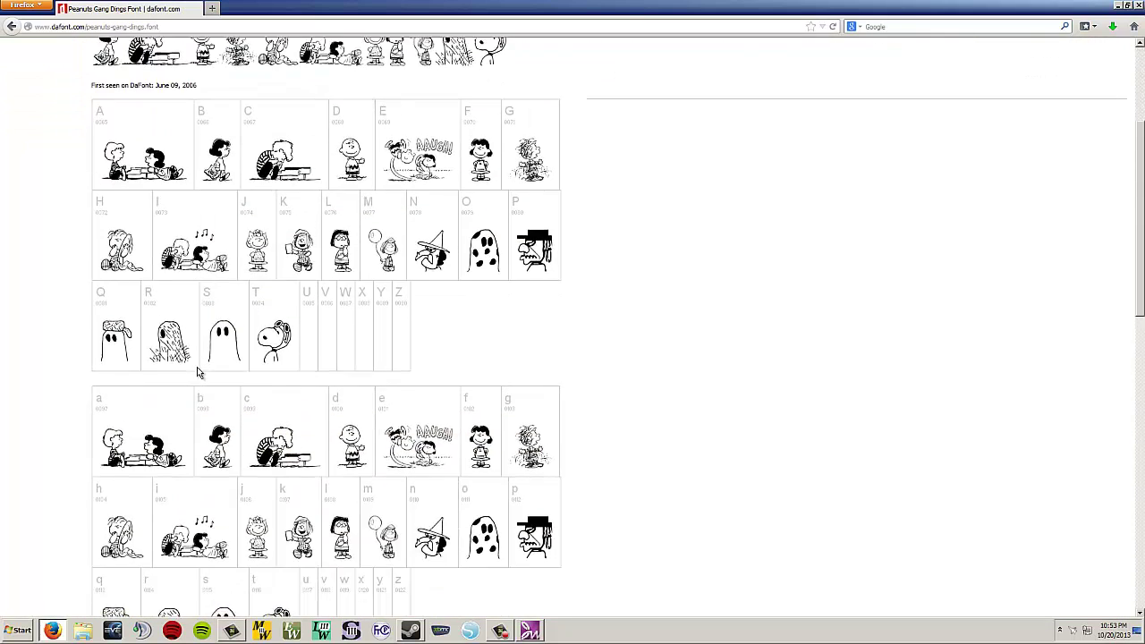
scroll(198, 389, "up", 2)
scroll(198, 389, "up", 1)
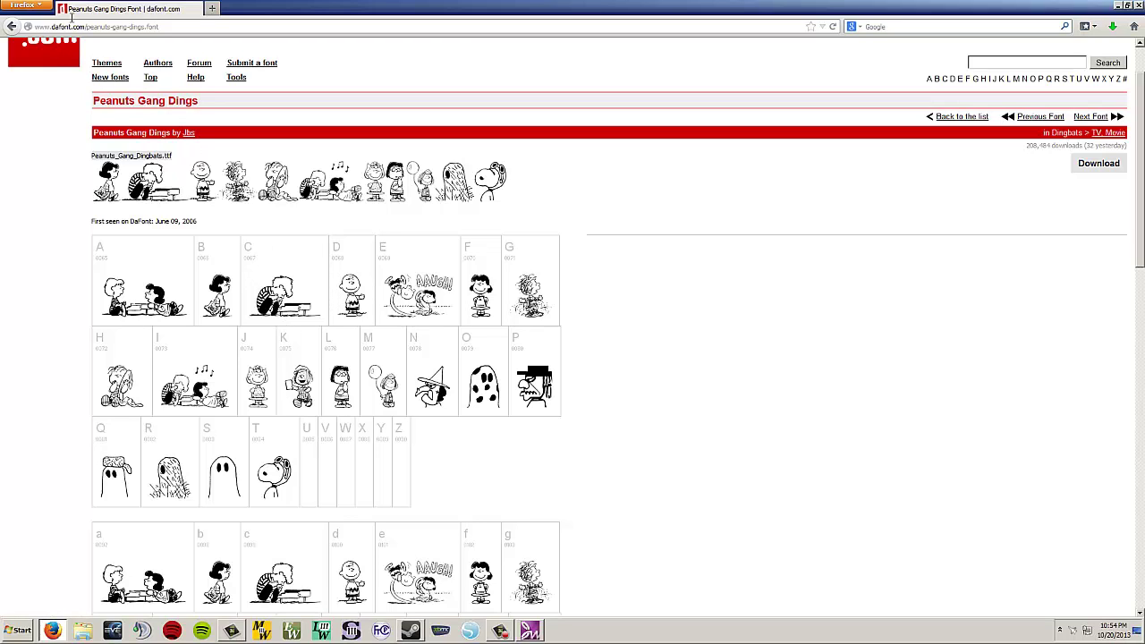
- Bring up the Firefox menu's Print submenu and close it without printing
left_click(42, 9)
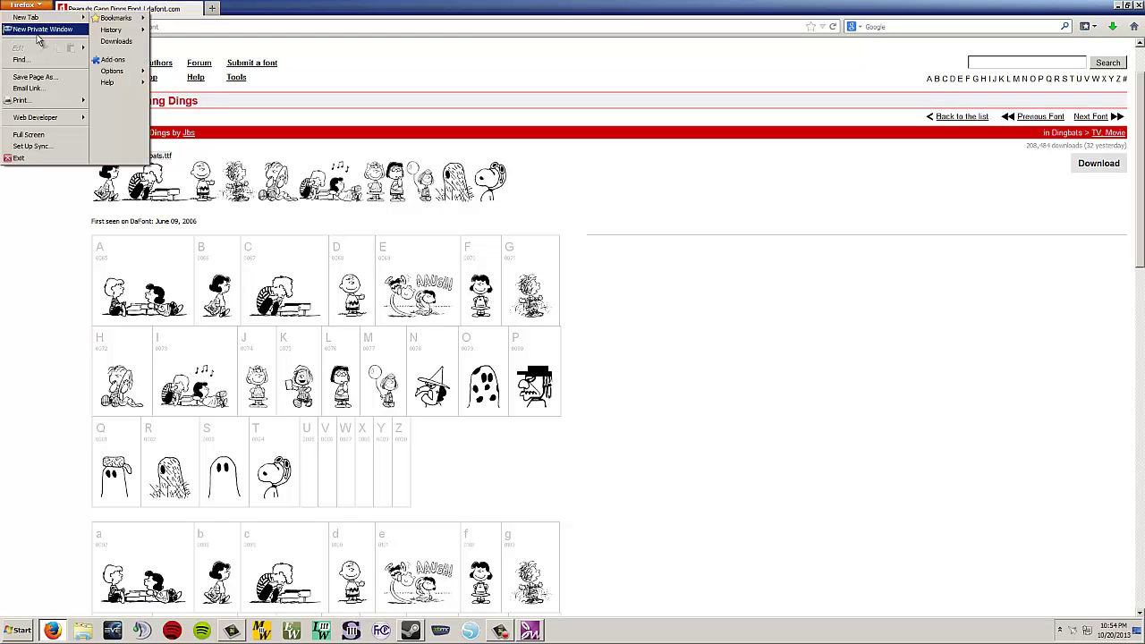
mouse_move(31, 106)
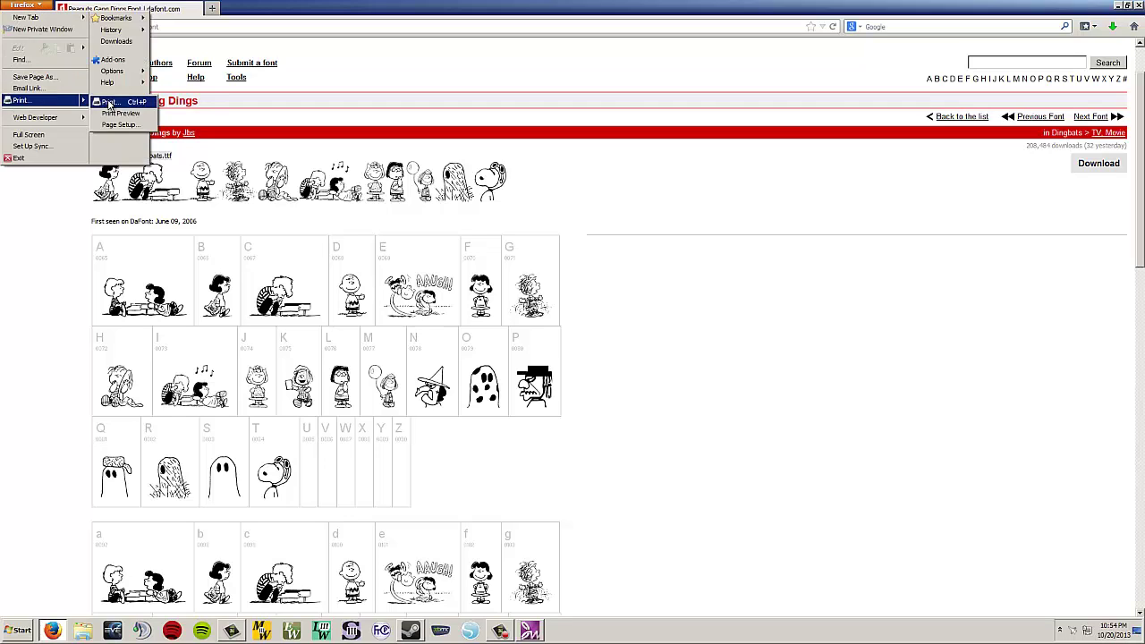
left_click(66, 263)
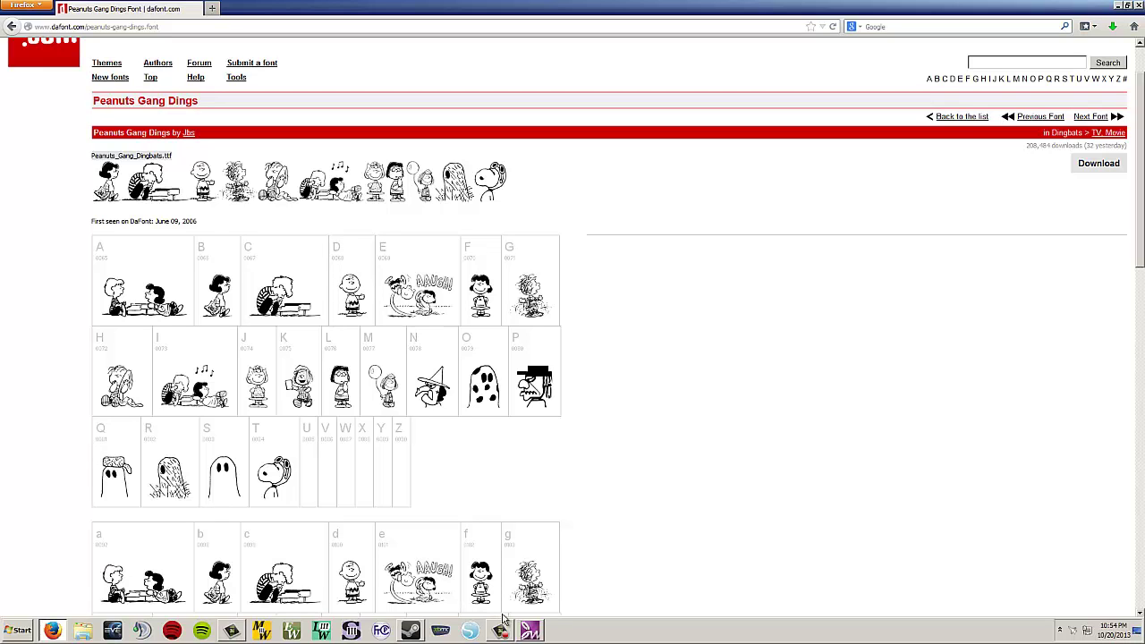
- Back in Creative DRAWings, add a Charlie Brown glyph as lettering in the Peanuts Gang Dings font
left_click(530, 631)
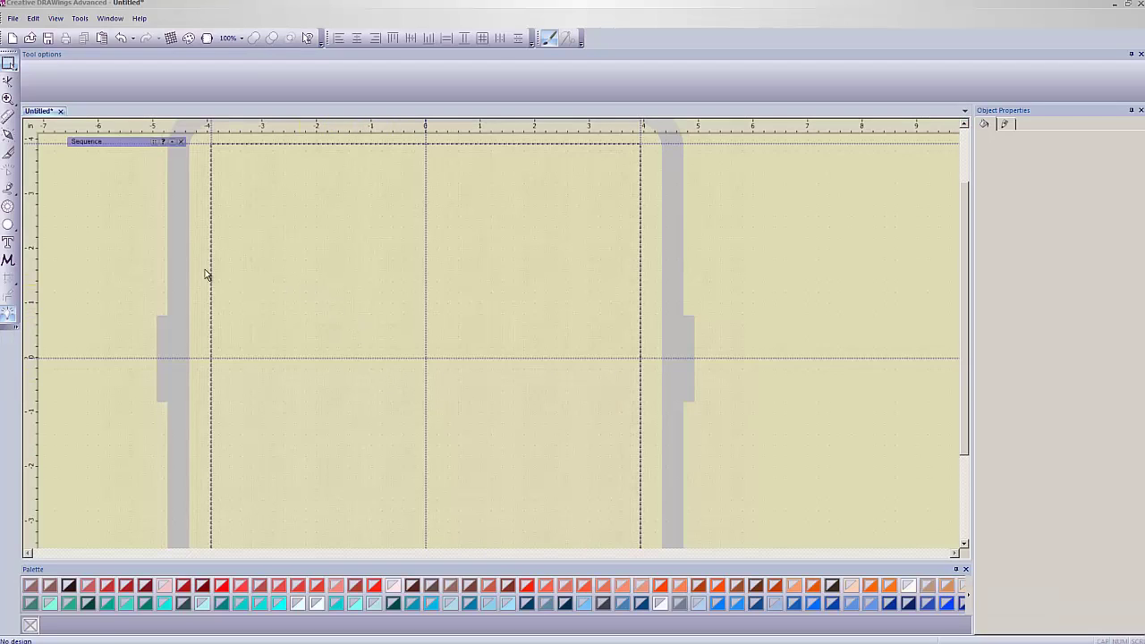
left_click(8, 242)
left_click(295, 333)
left_click(168, 88)
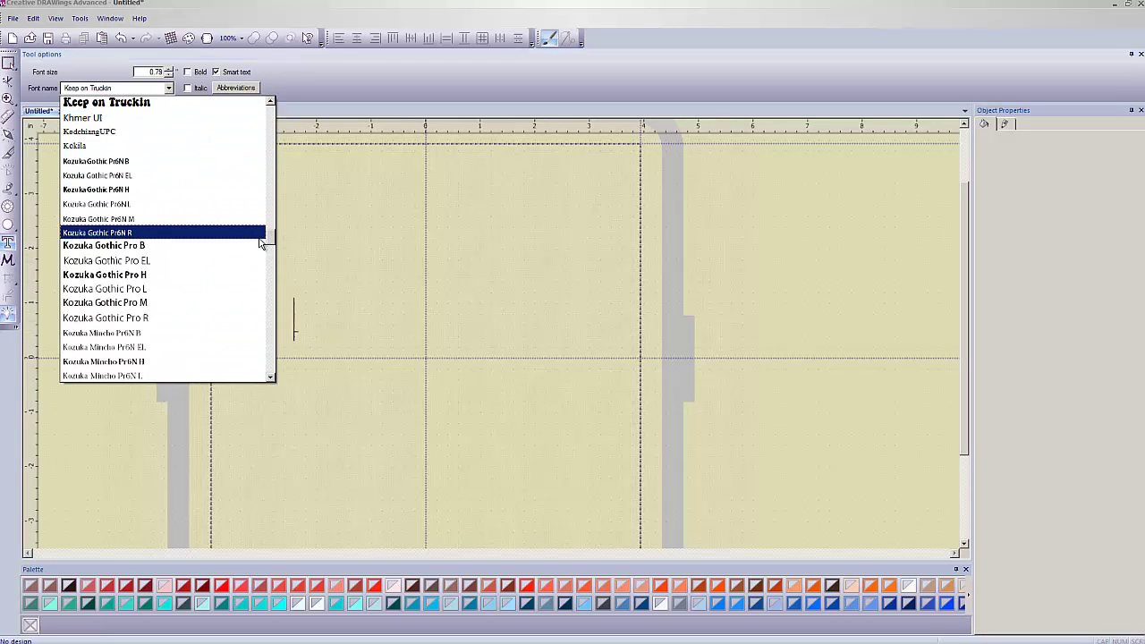
left_click_drag(265, 243, 260, 322)
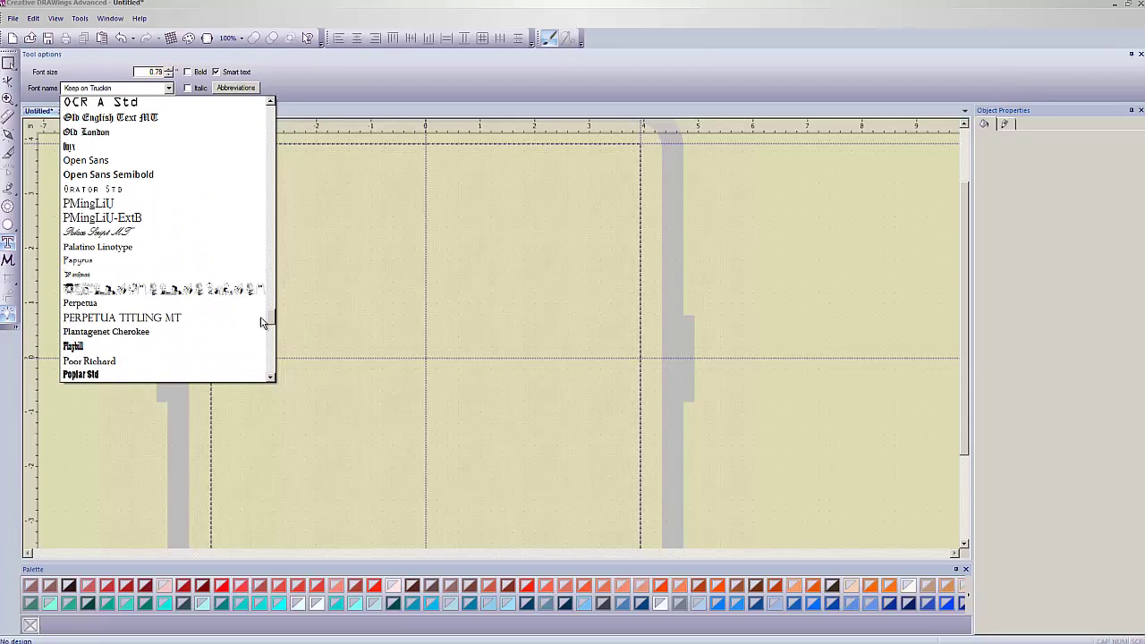
left_click(166, 290)
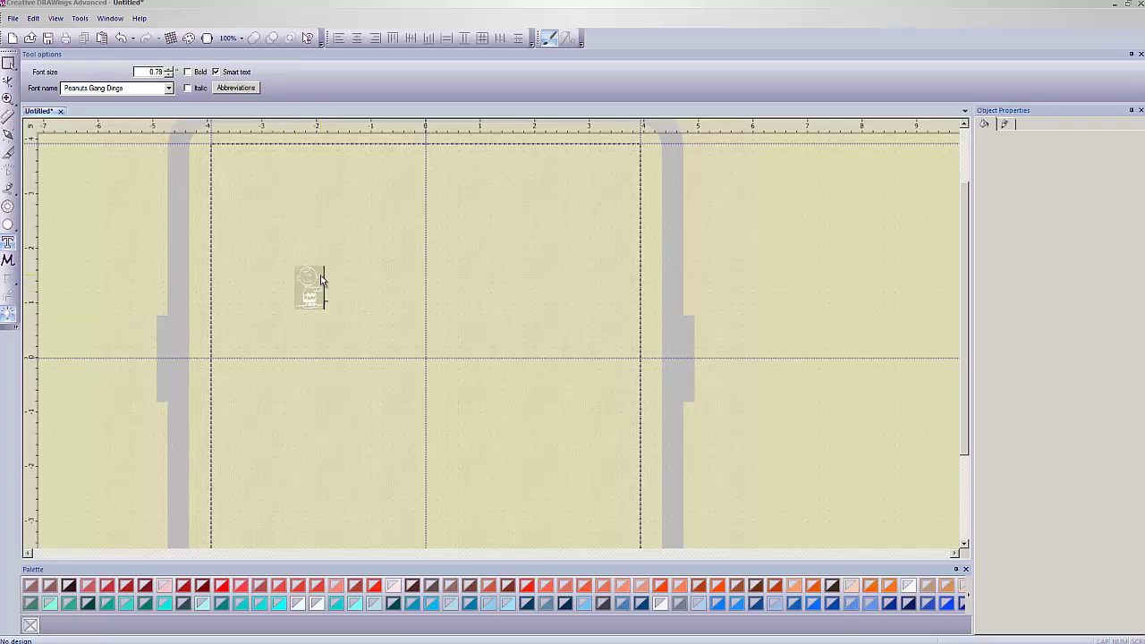
left_click(8, 62)
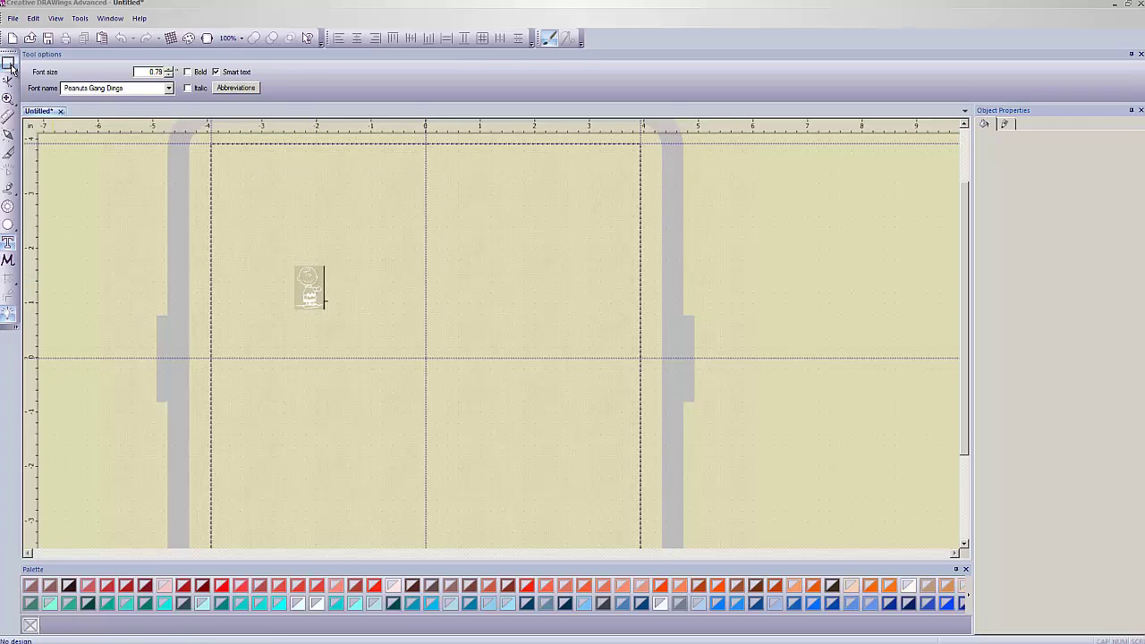
- Enlarge Charlie Brown to about 6.05 by 8.87 inches and move it toward the hoop centre
left_click(373, 303)
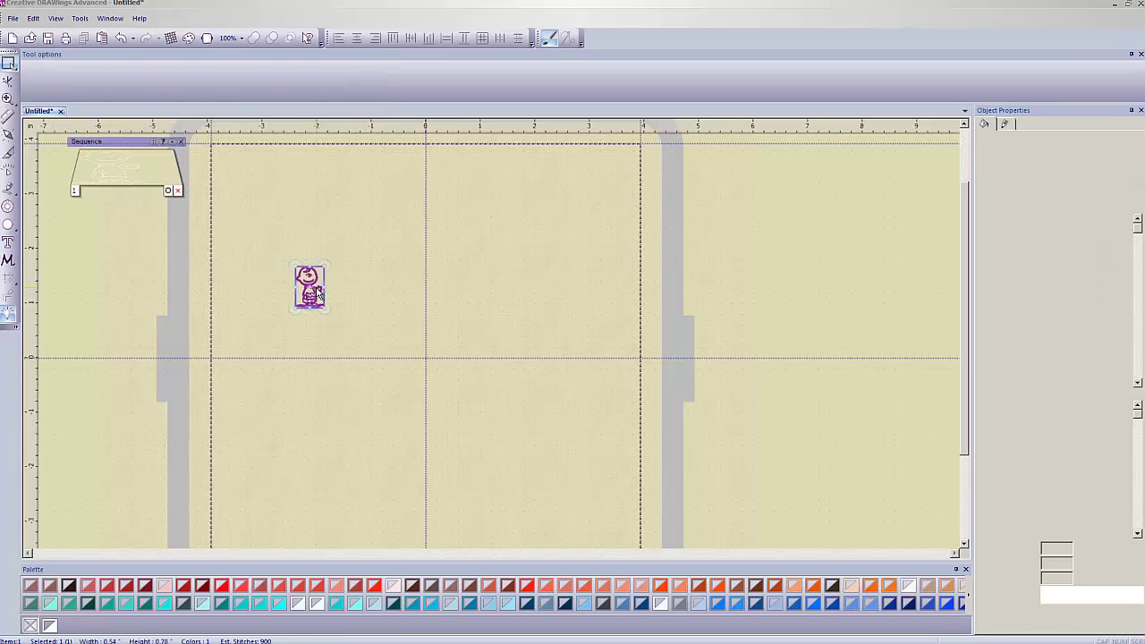
left_click(311, 293)
left_click_drag(324, 308, 523, 526)
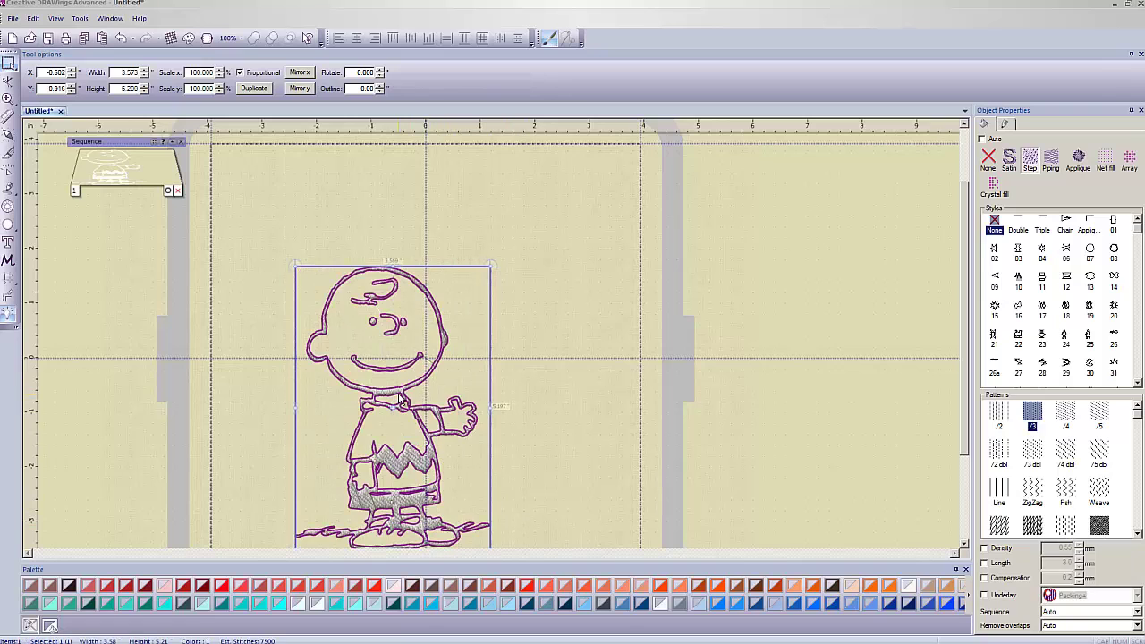
left_click(534, 350)
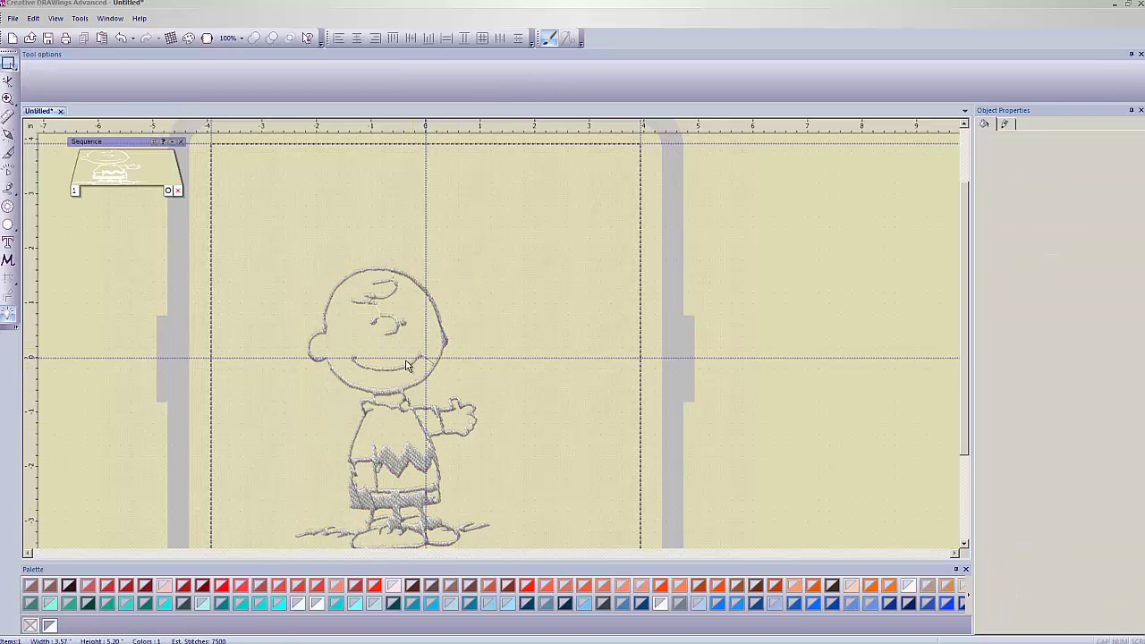
left_click(402, 399)
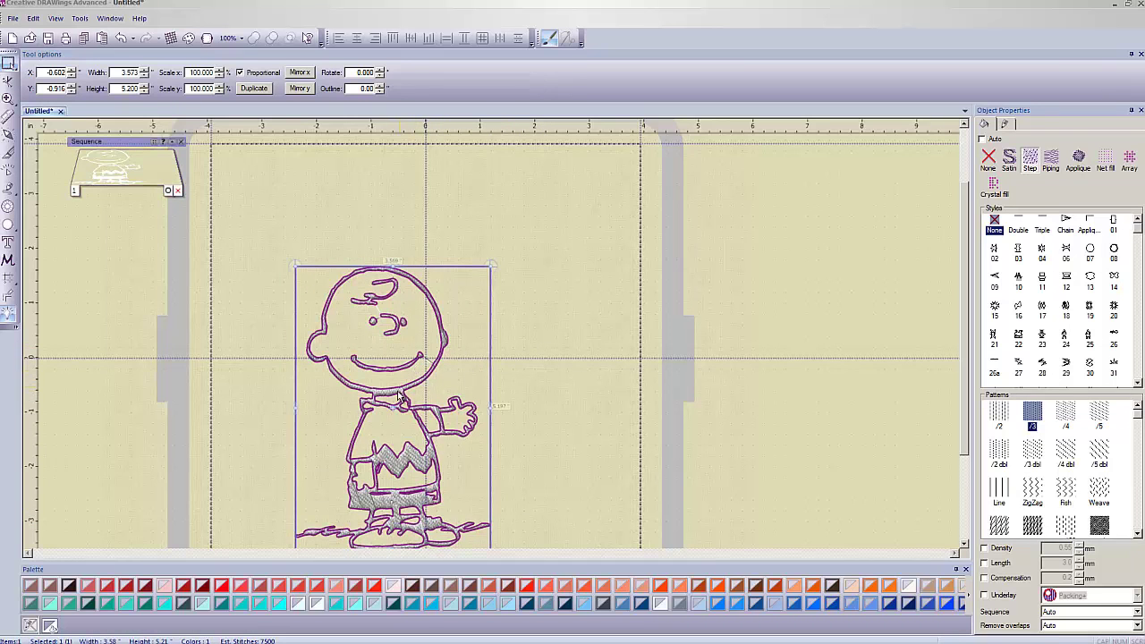
left_click_drag(401, 399, 429, 319)
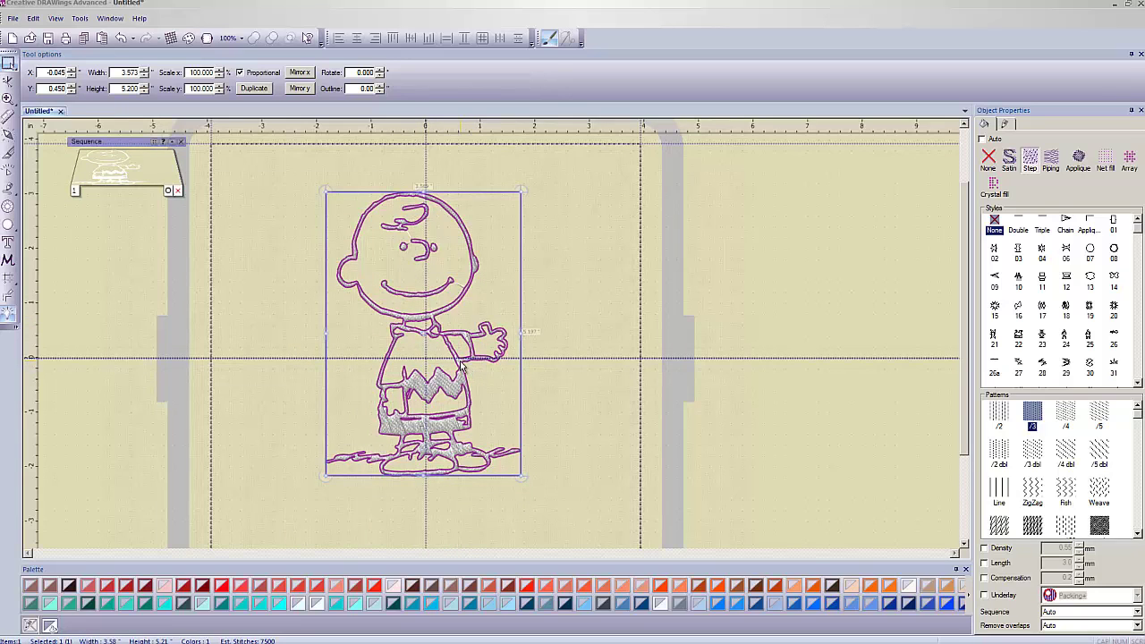
left_click_drag(521, 476, 626, 516)
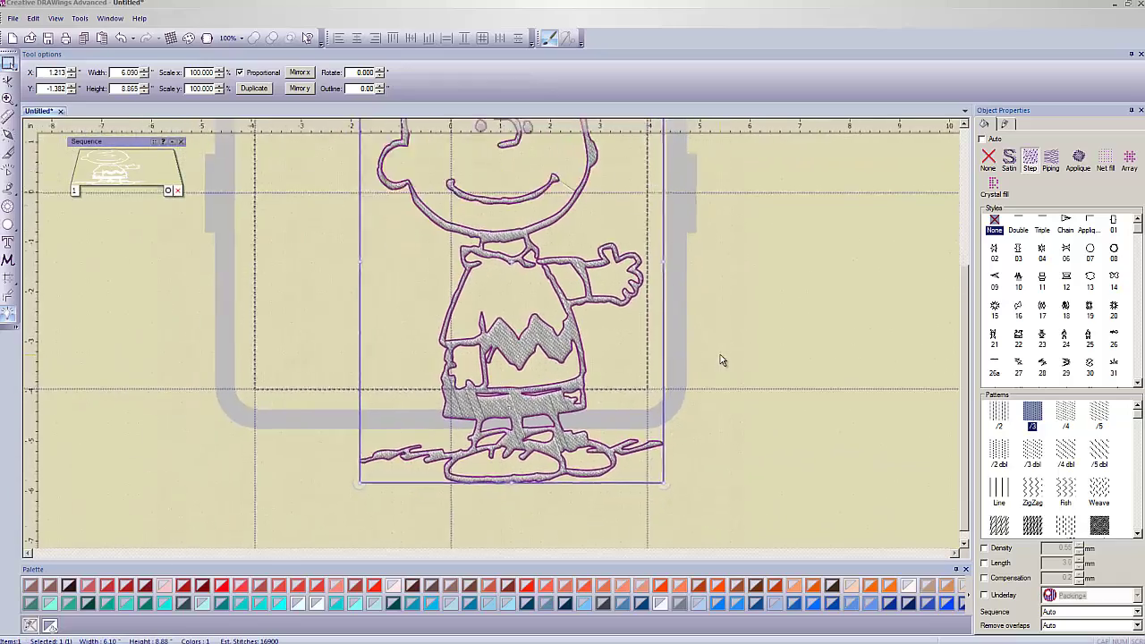
scroll(721, 358, "down", 2)
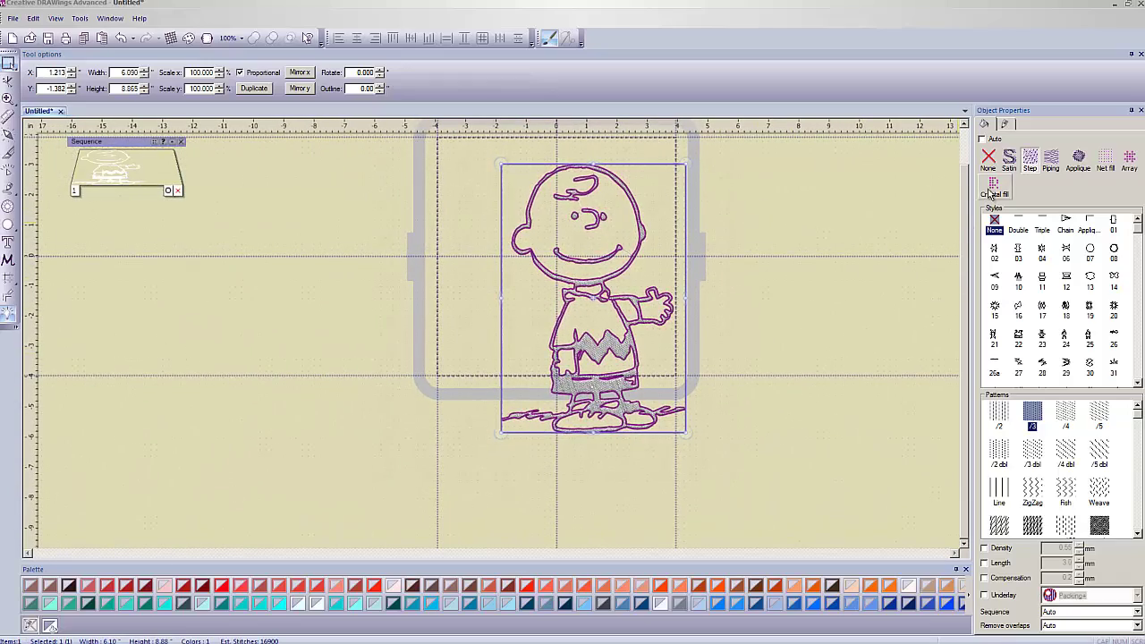
- Give Charlie Brown a crystal fill with the Line fit layout
left_click(993, 186)
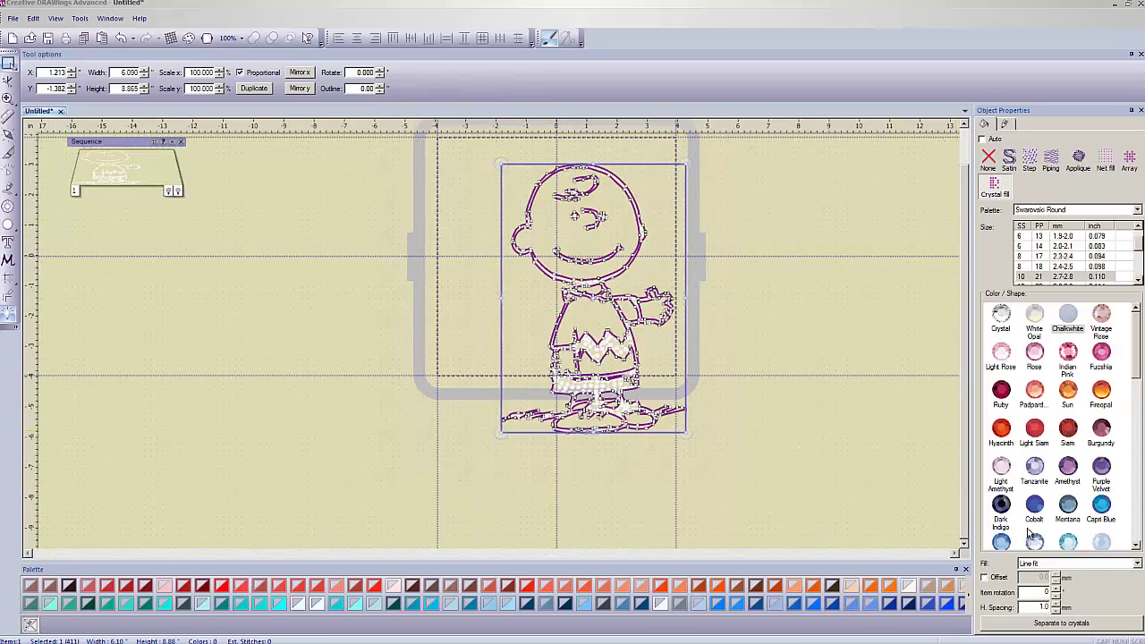
left_click(1136, 565)
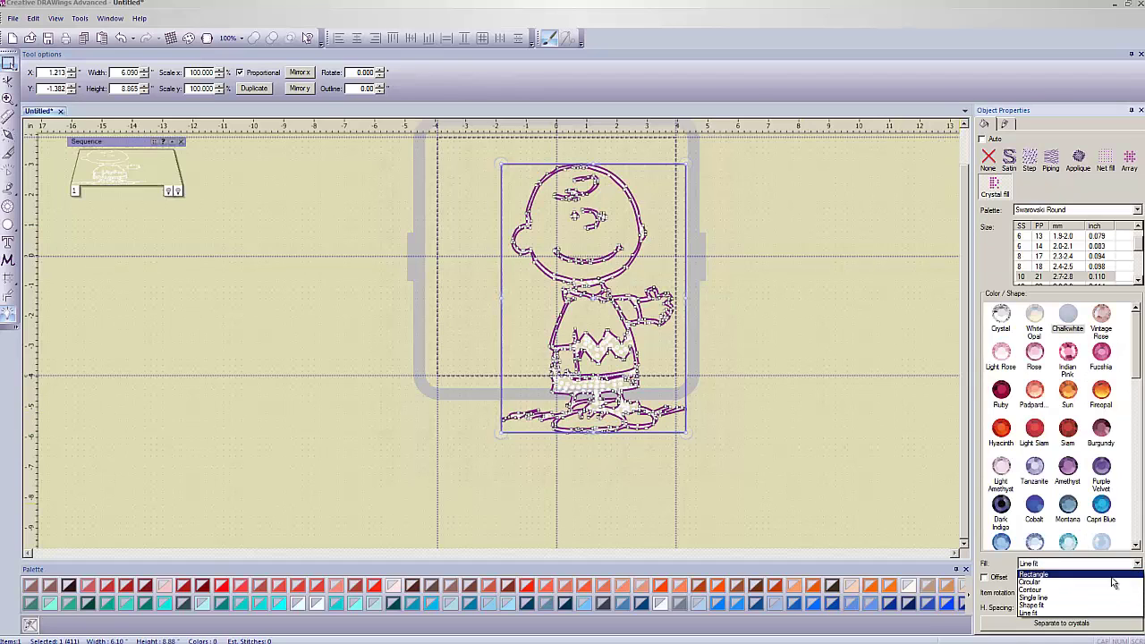
left_click(1096, 605)
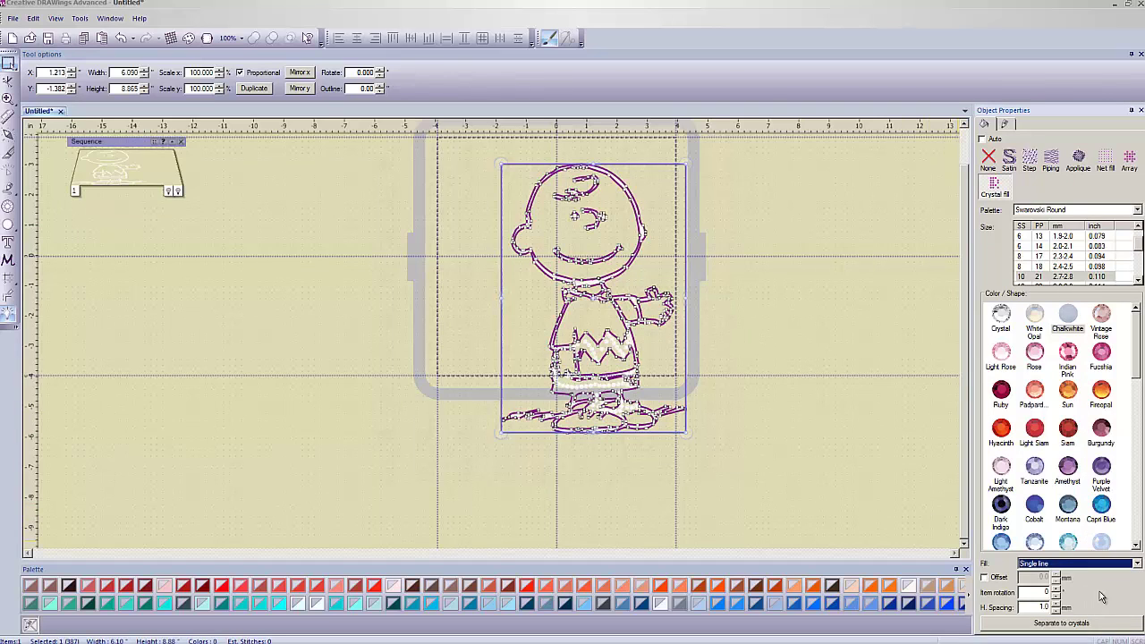
left_click(1120, 565)
left_click(1085, 614)
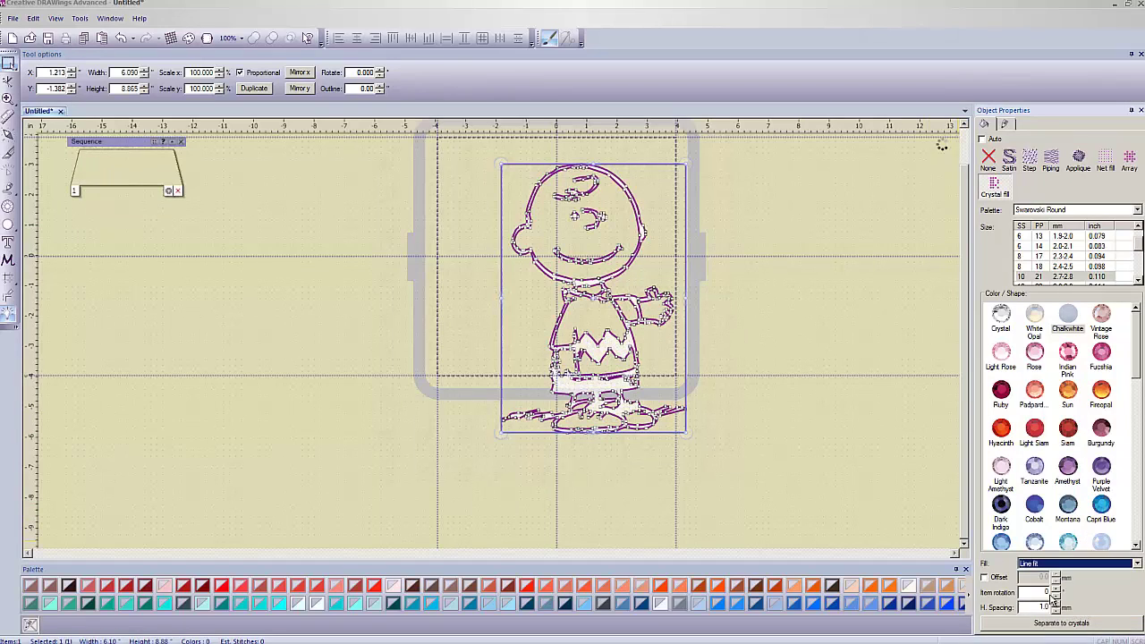
- Centre Charlie Brown in the hoop and zoom in on his shirt
left_click(729, 357)
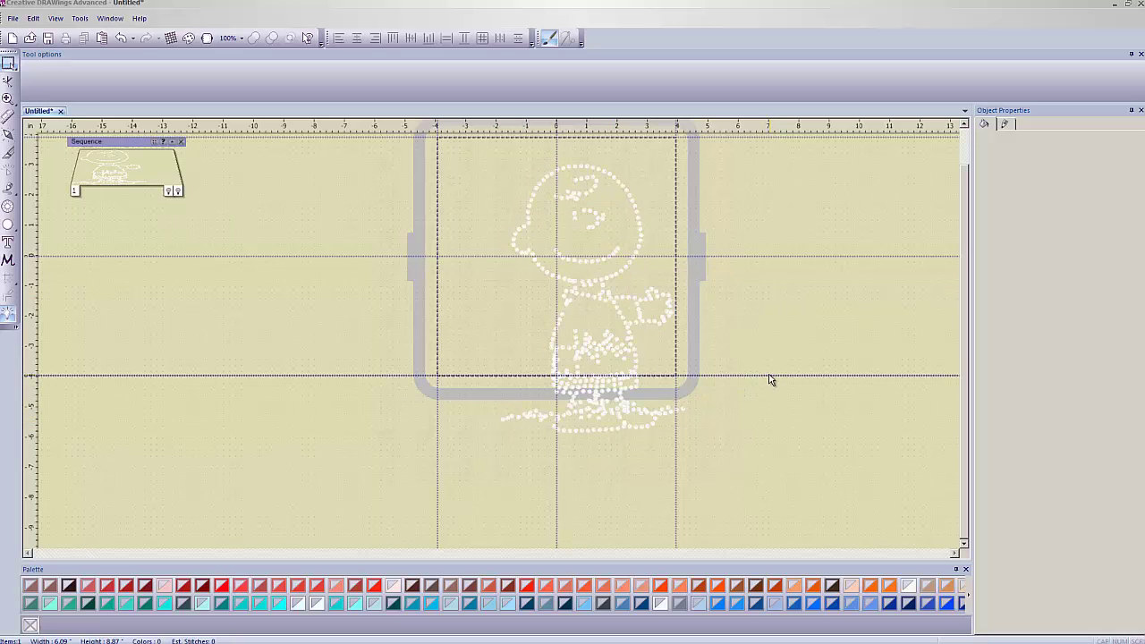
left_click(601, 288)
left_click_drag(601, 288, 965, 128)
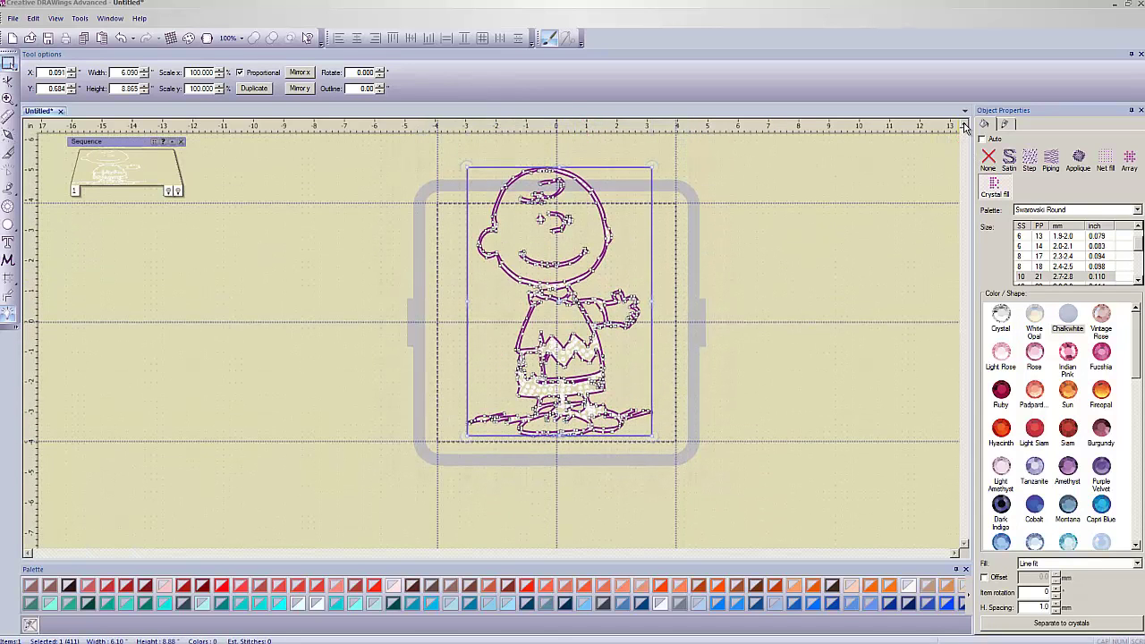
left_click(678, 350)
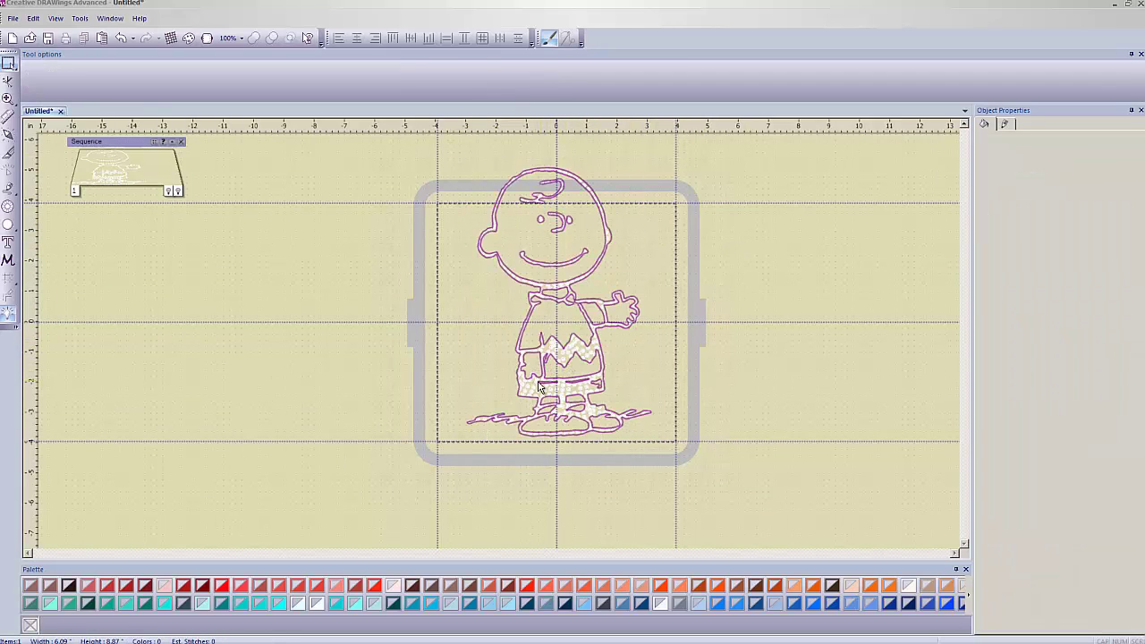
scroll(670, 349, "up", 5)
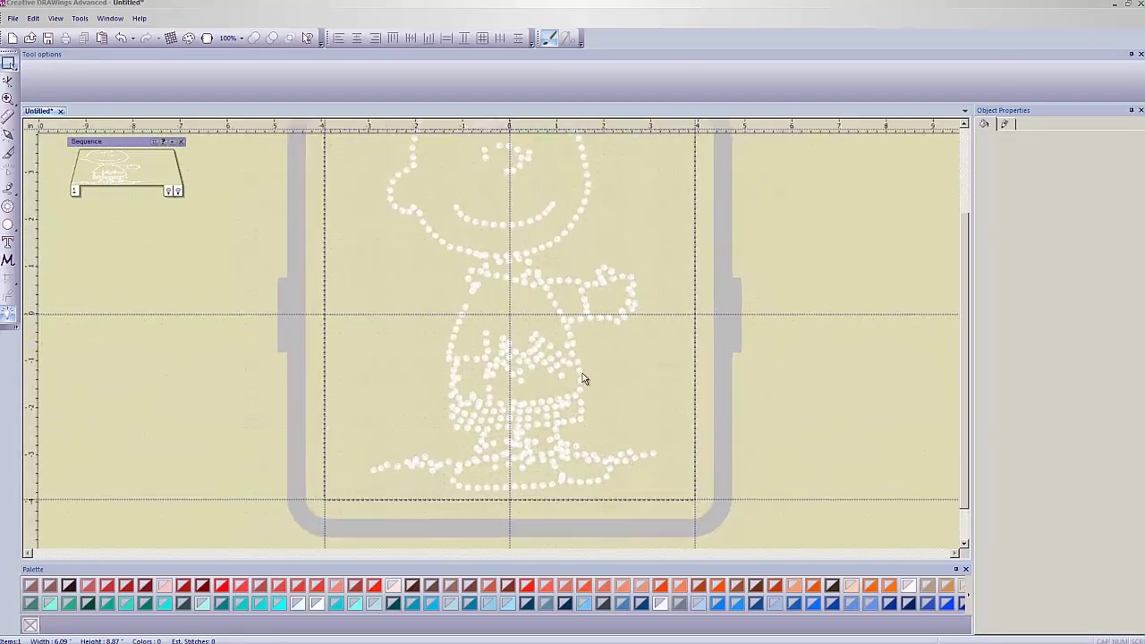
scroll(479, 360, "up", 1)
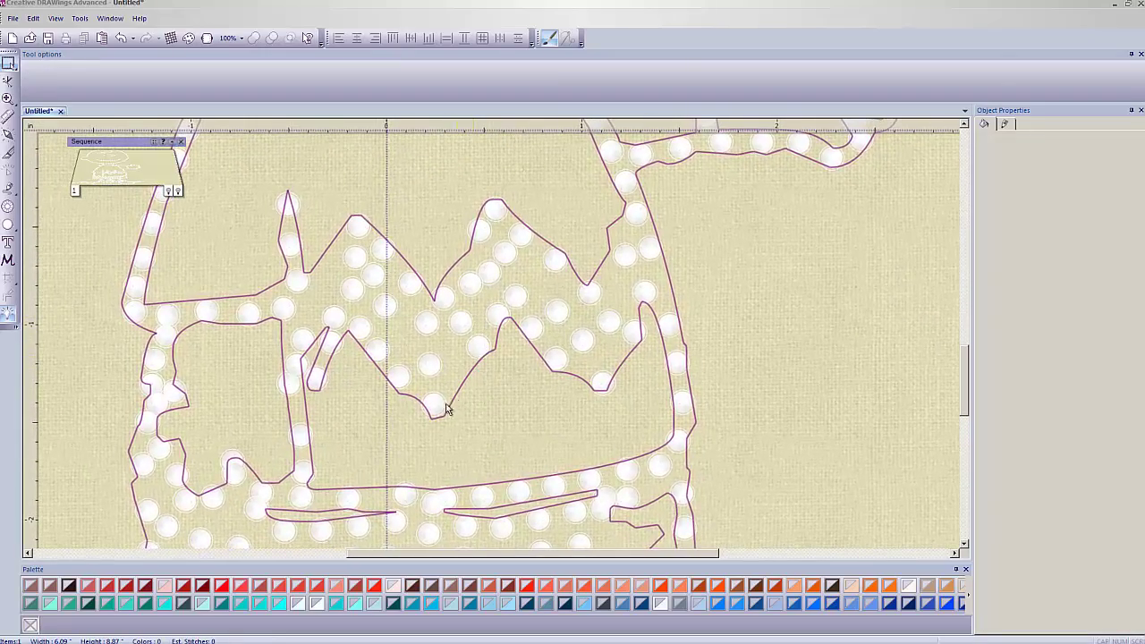
scroll(289, 382, "down", 3)
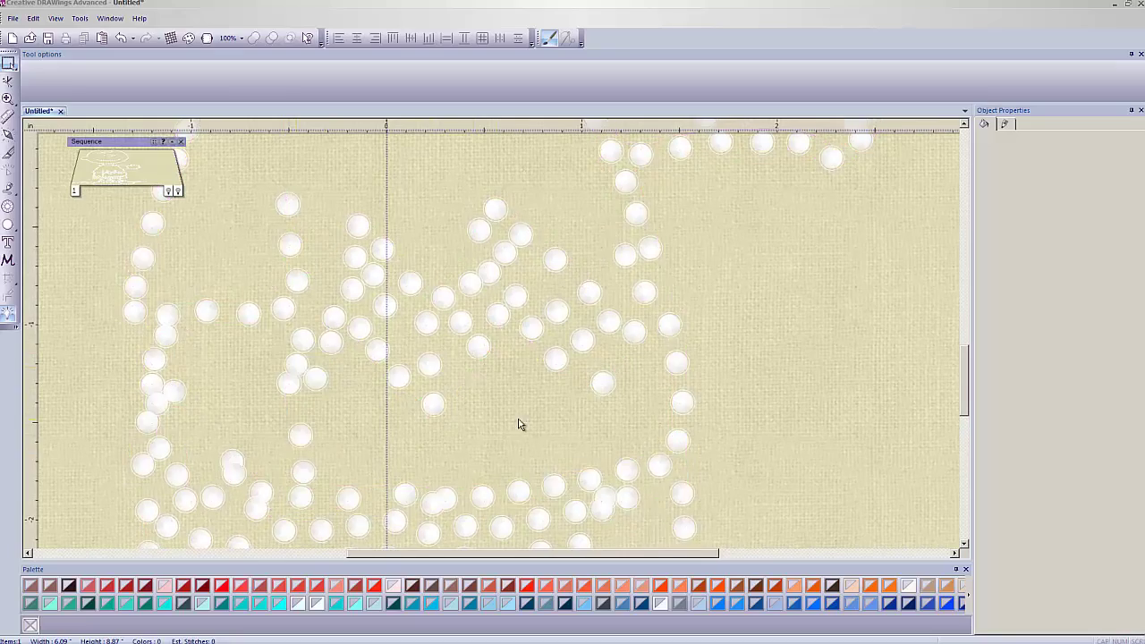
- Separate Charlie Brown's crystal fill into individual stones and ungroup them
left_click(480, 410)
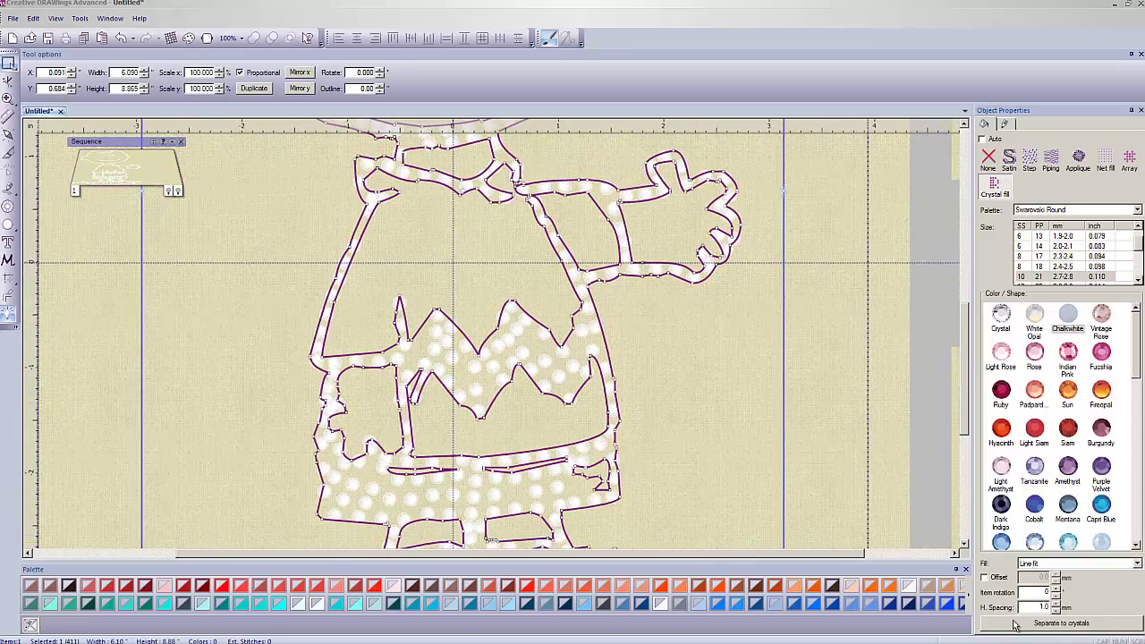
left_click(1048, 624)
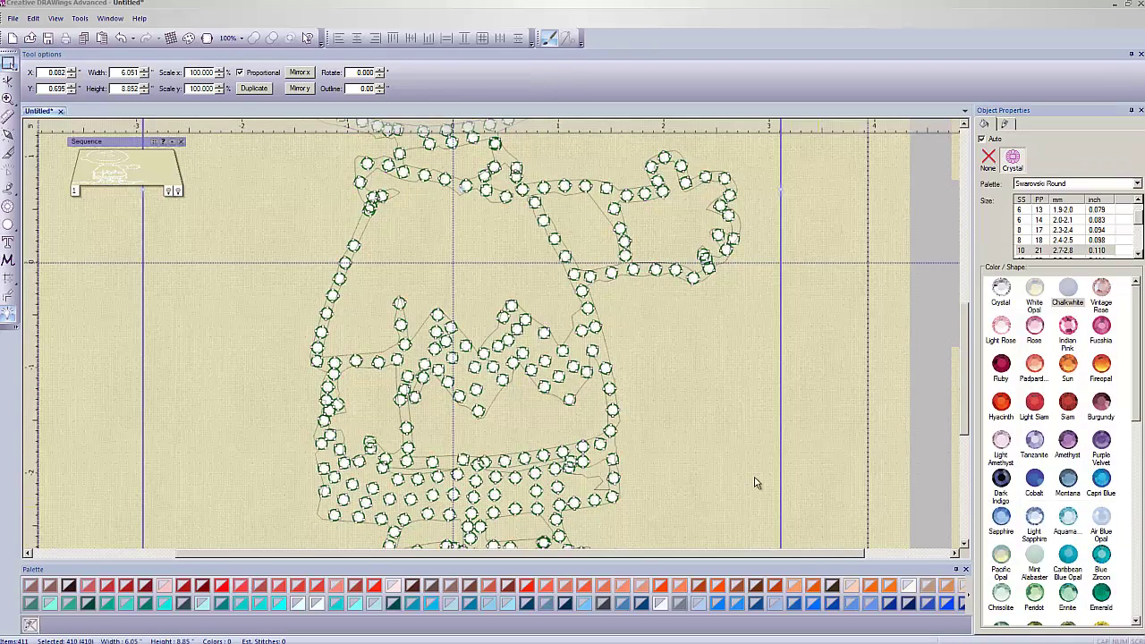
right_click(426, 381)
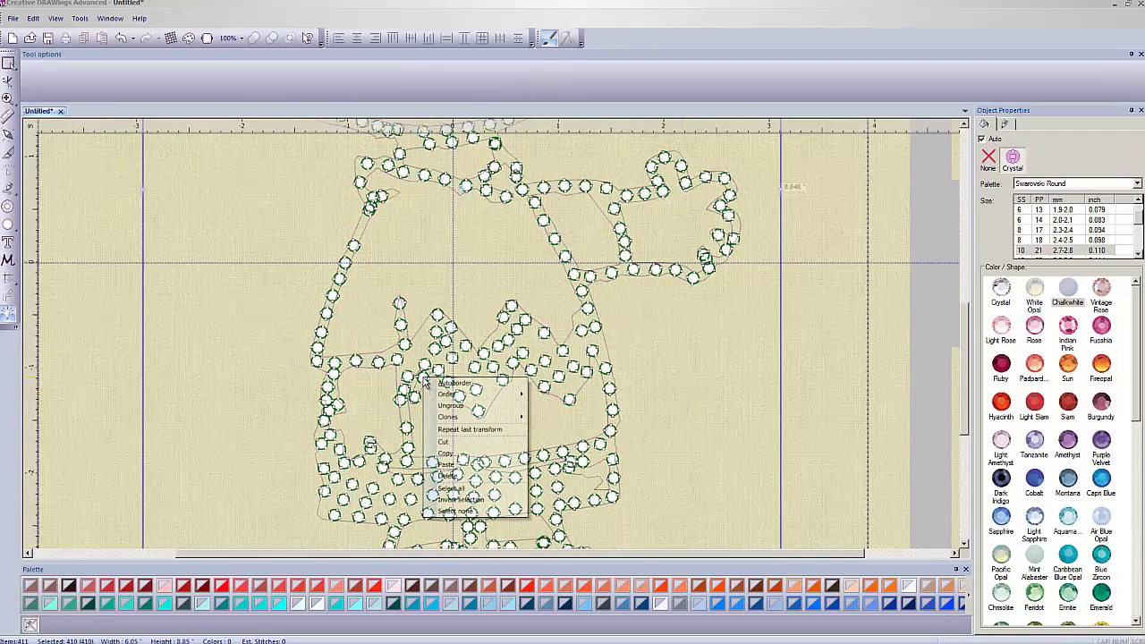
left_click(458, 405)
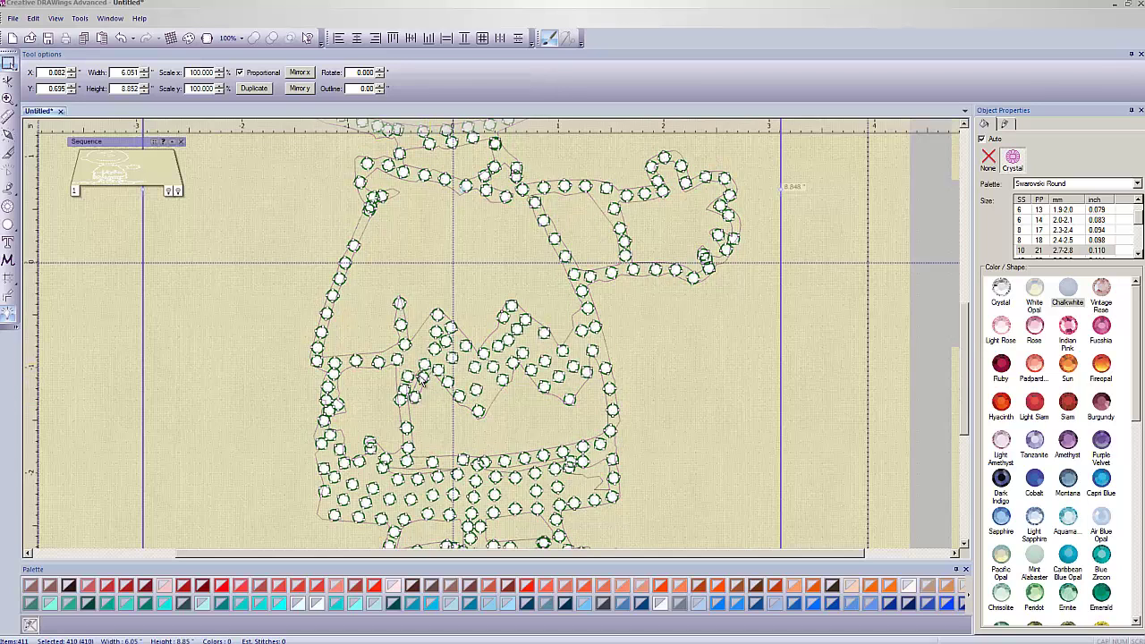
- Check that single crystals on the shirt select independently, then zoom back out
left_click(370, 441)
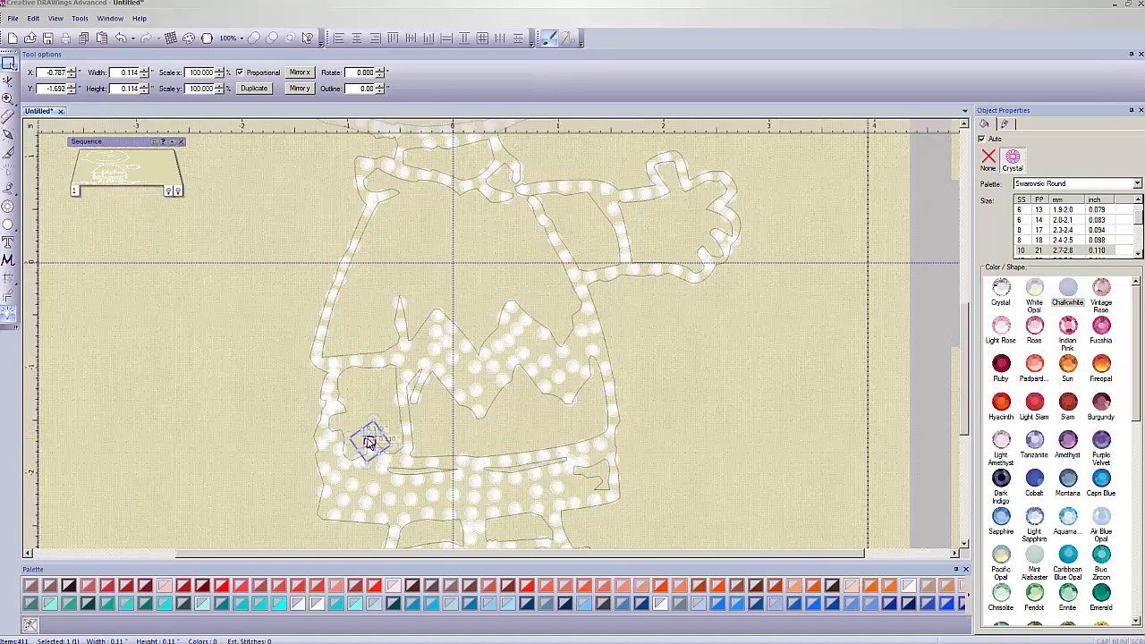
key("Escape")
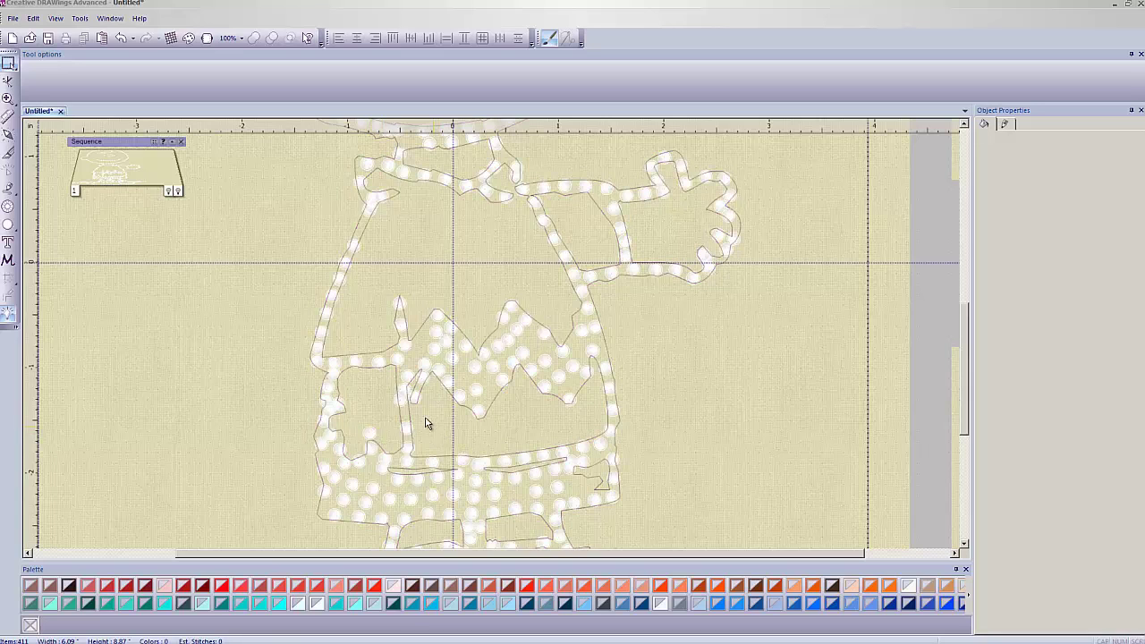
left_click(402, 402)
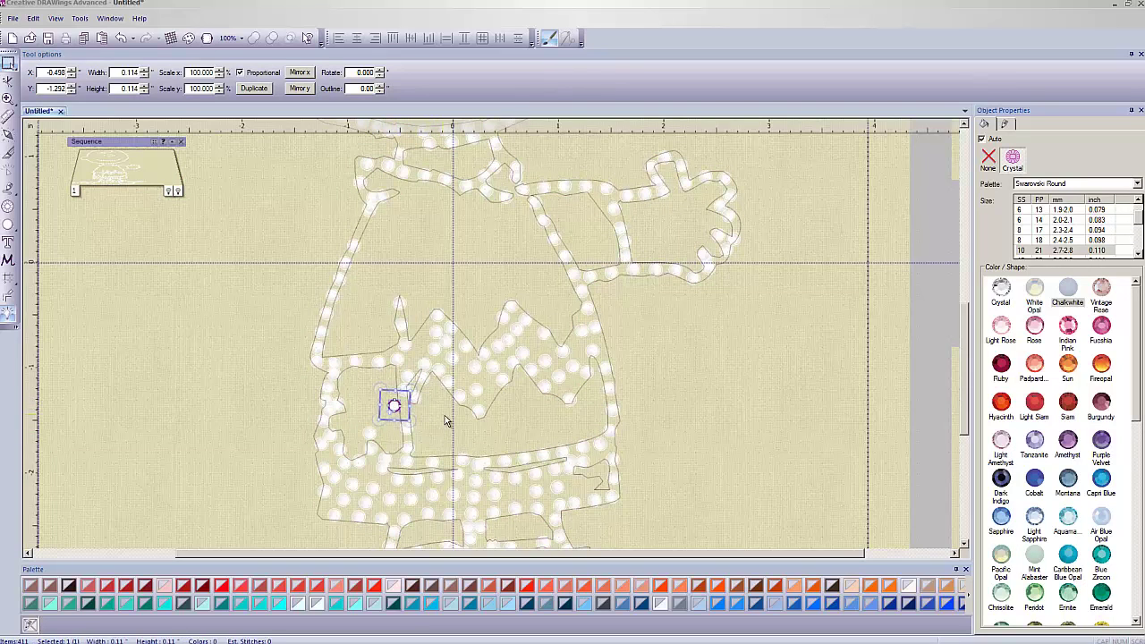
key("Escape")
left_click(414, 397)
left_click(501, 439)
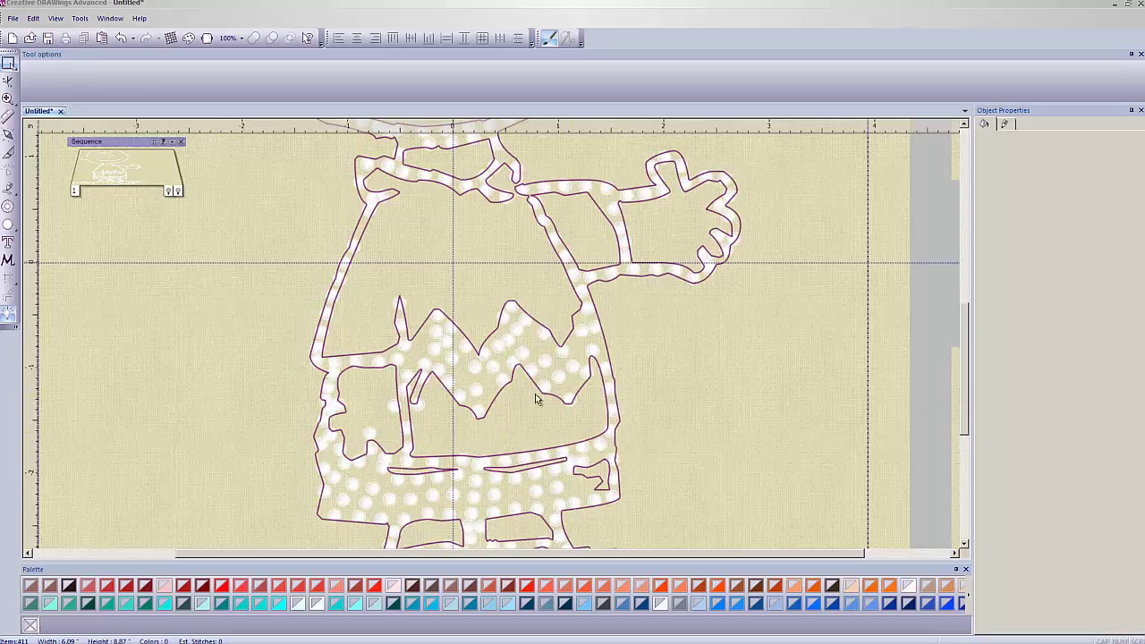
scroll(643, 404, "down", 5)
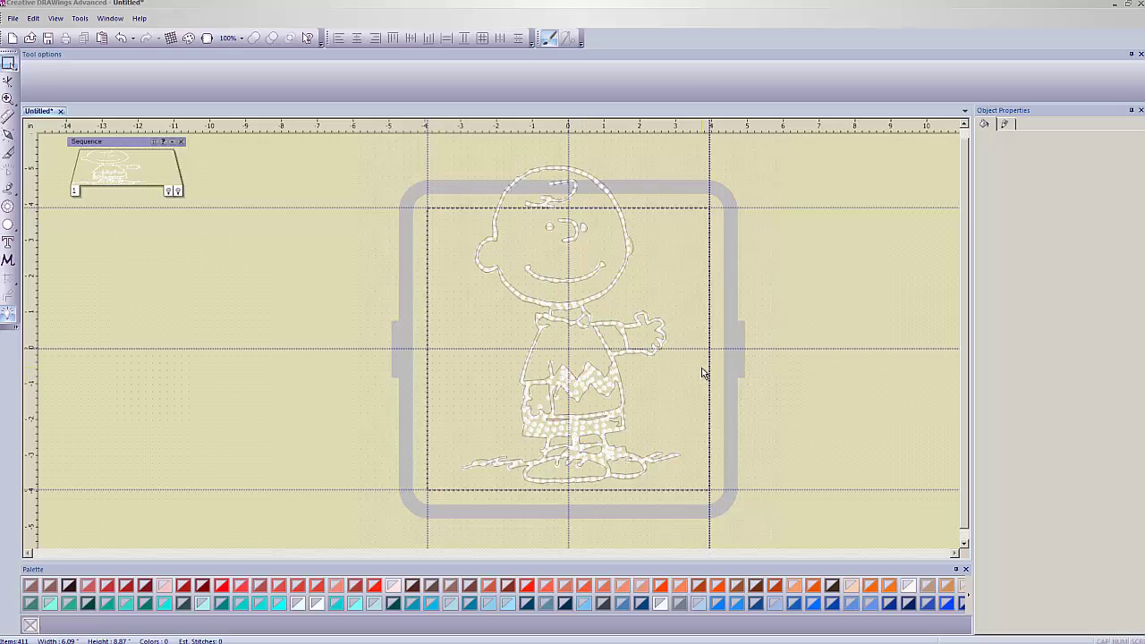
- Select all of the Charlie Brown rhinestones with Ctrl+A and delete them
left_click(605, 322)
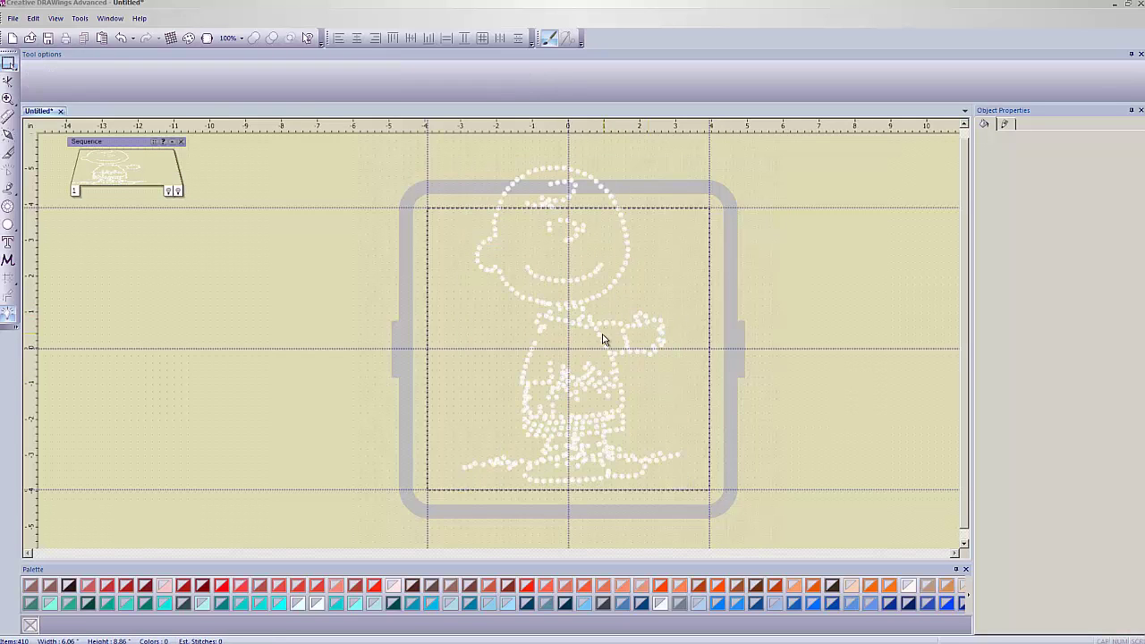
left_click(582, 304)
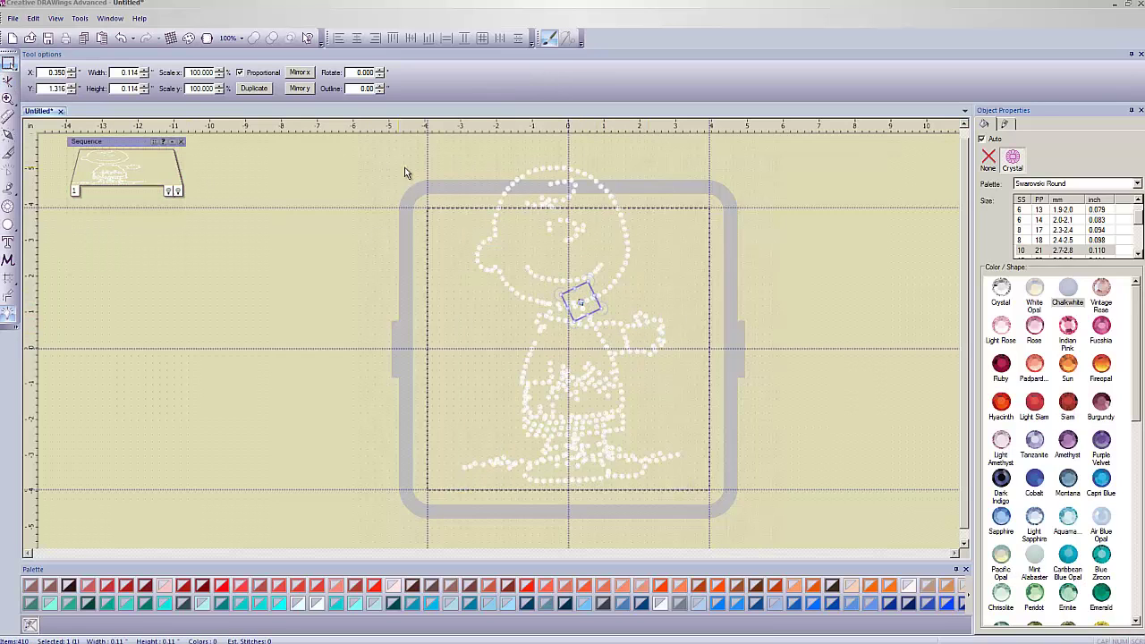
left_click(511, 281)
key("ctrl+a")
key("Delete")
scroll(673, 315, "up", 2)
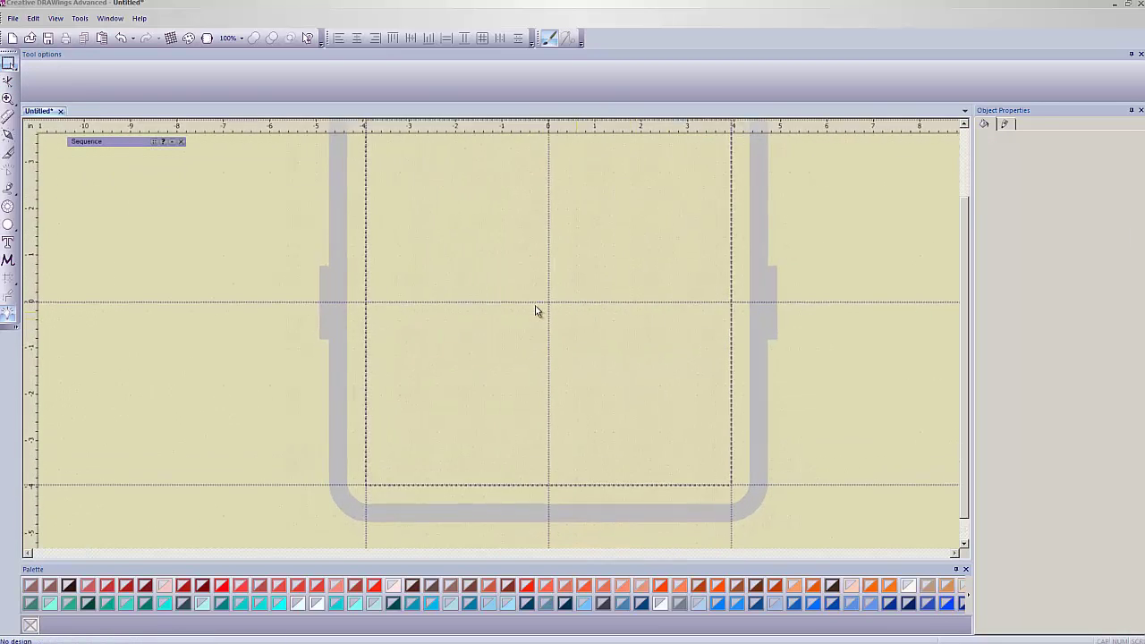
scroll(535, 312, "down", 3)
- Place the Wonder Woman logo by typing 'w' in the DC Comics font inside the hoop
left_click(965, 126)
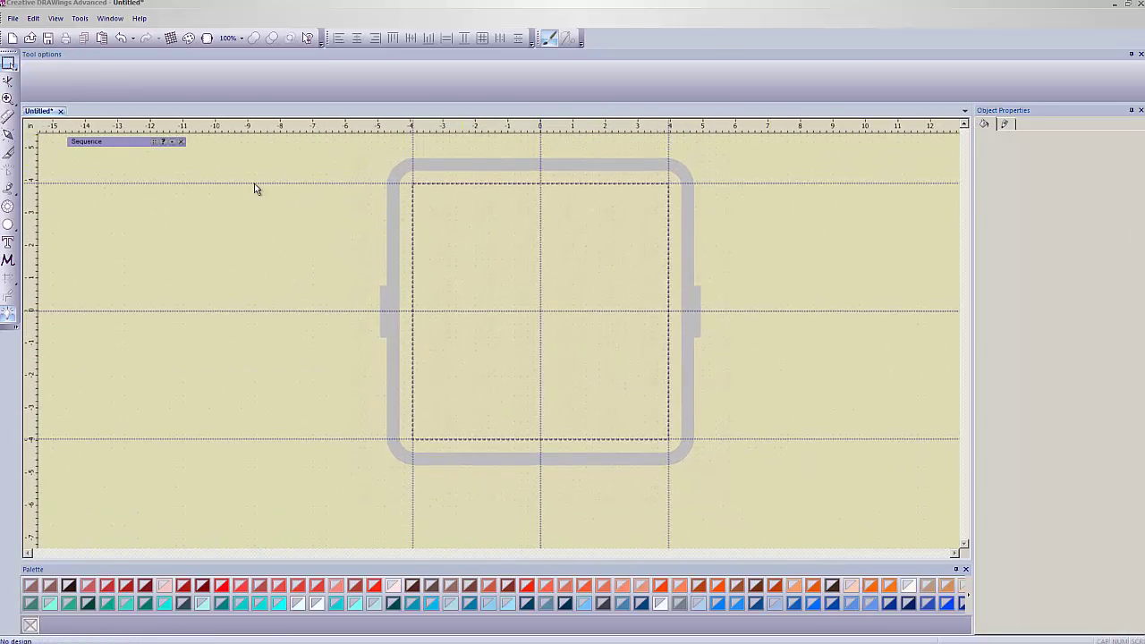
left_click(8, 242)
left_click(496, 269)
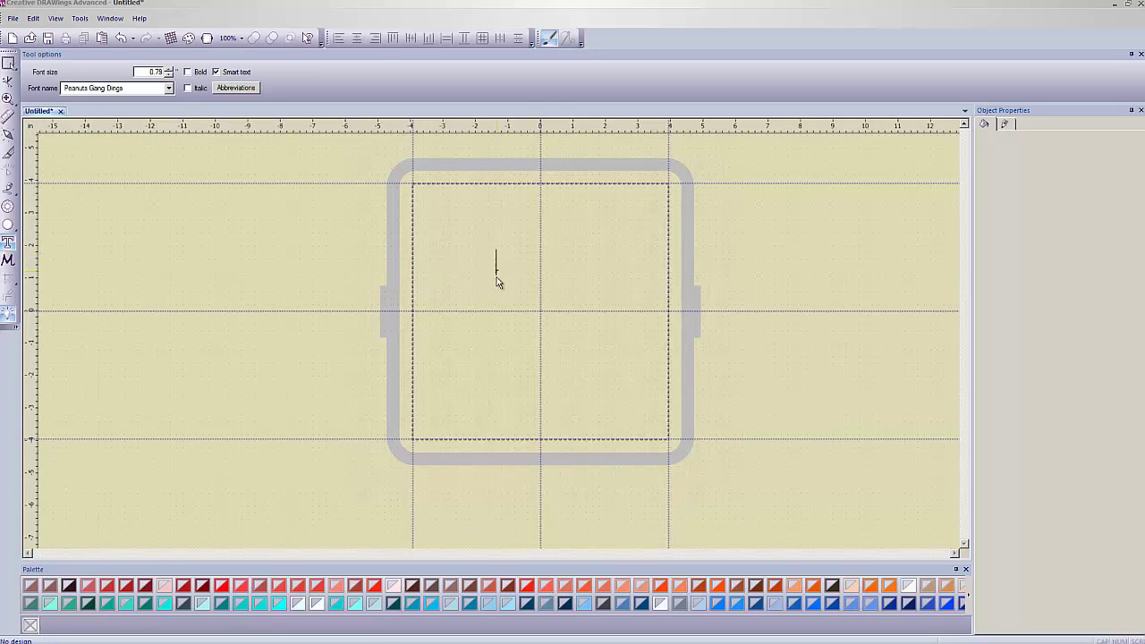
left_click(168, 88)
left_click_drag(271, 329, 265, 174)
left_click(170, 246)
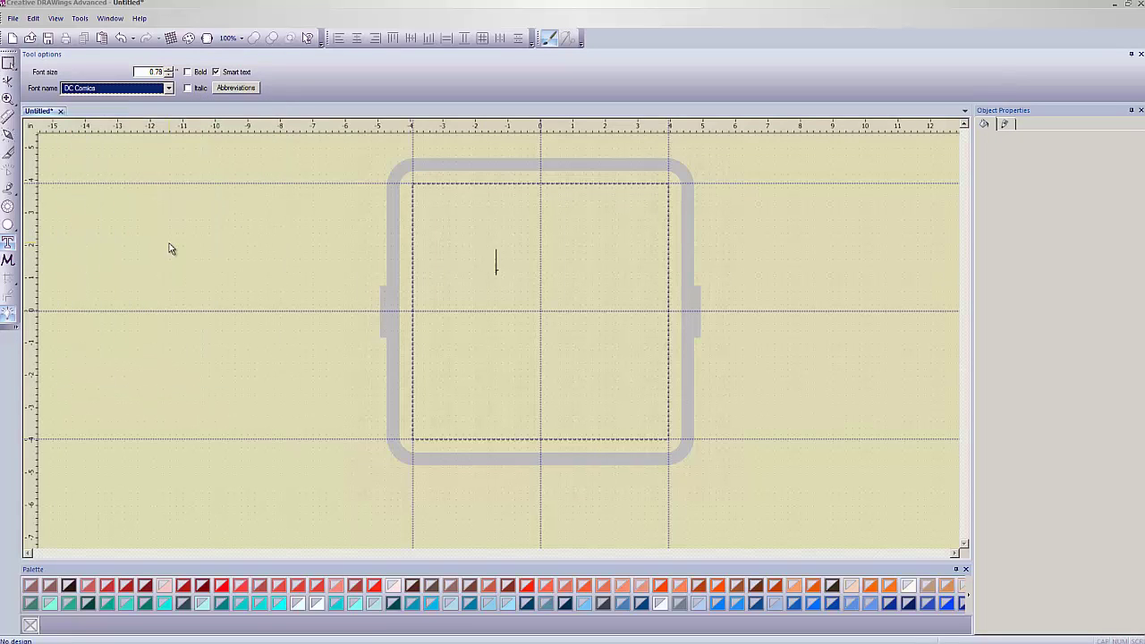
left_click(496, 262)
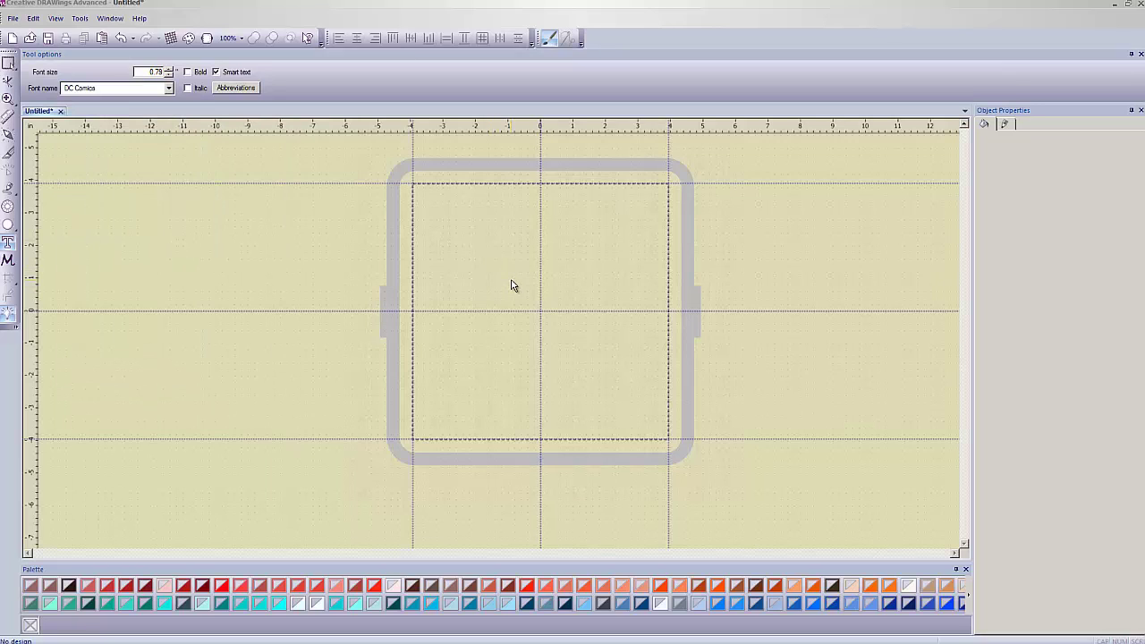
type("w")
- Enlarge the logo to about 10.915 by 4.983 inches and move it over the hoop
left_click(8, 62)
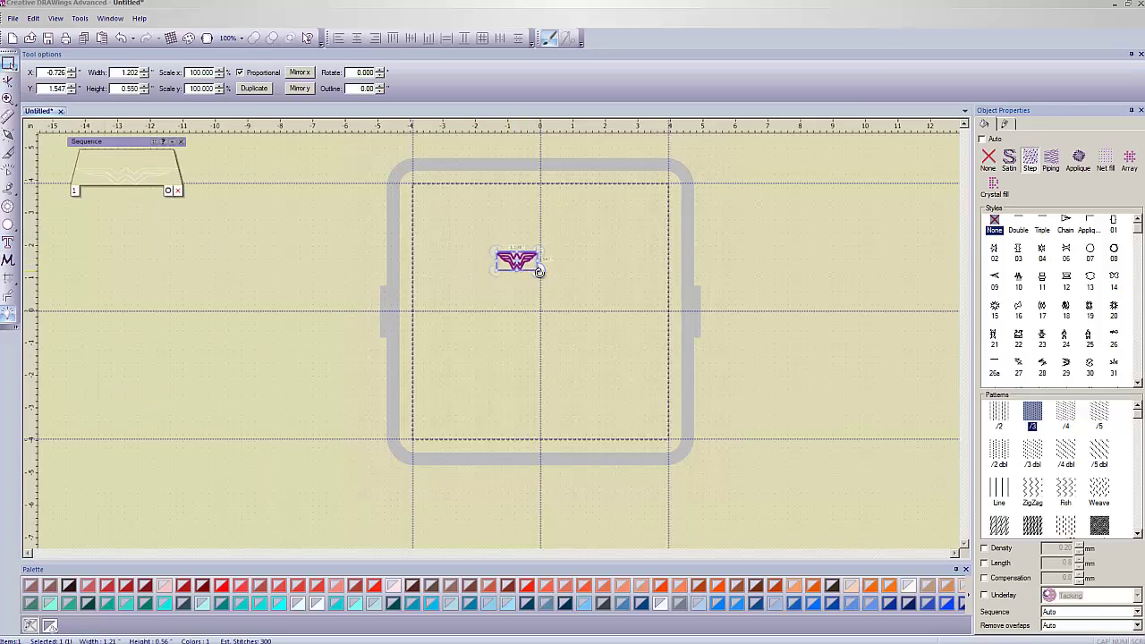
left_click_drag(539, 270, 811, 462)
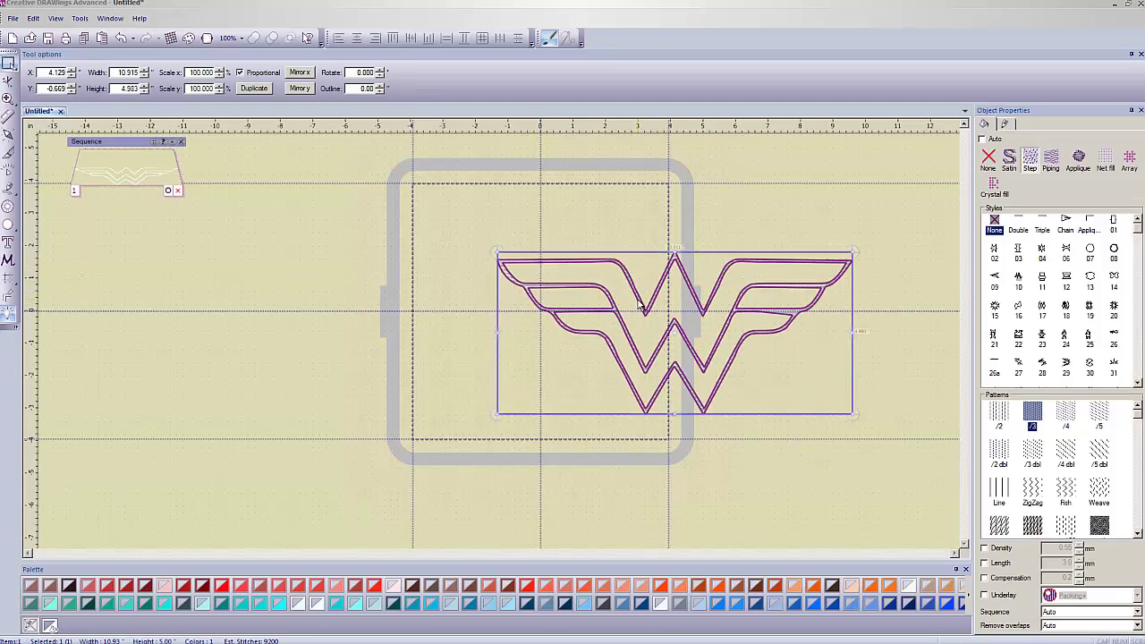
left_click_drag(639, 306, 483, 272)
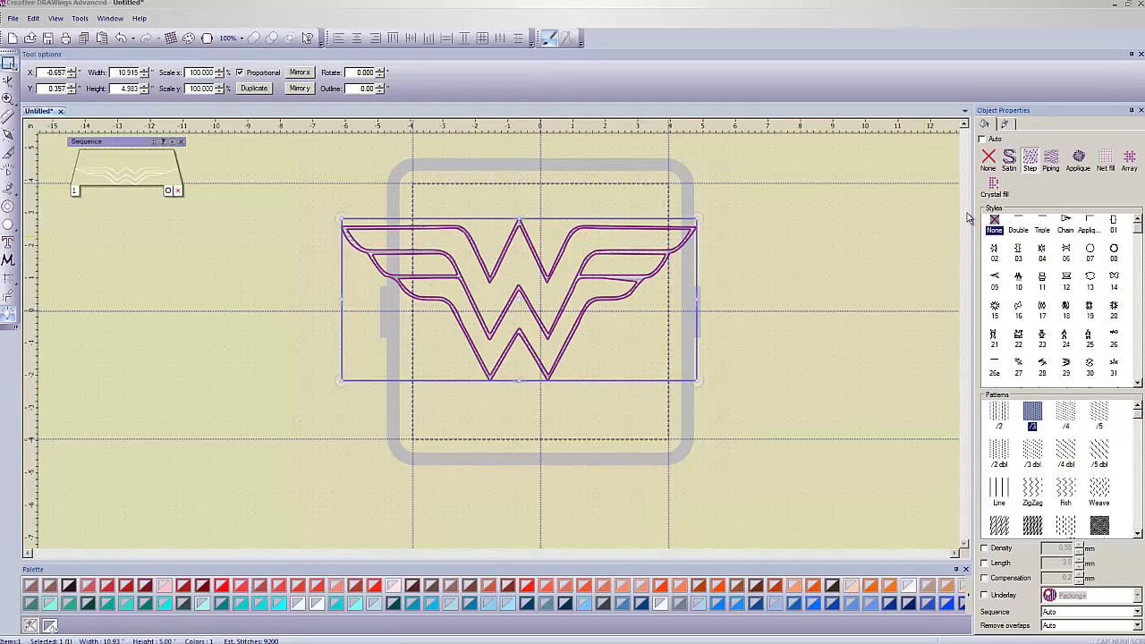
- Give the Wonder Woman logo a Swarovski Round crystal fill with the Single line layout
left_click(994, 184)
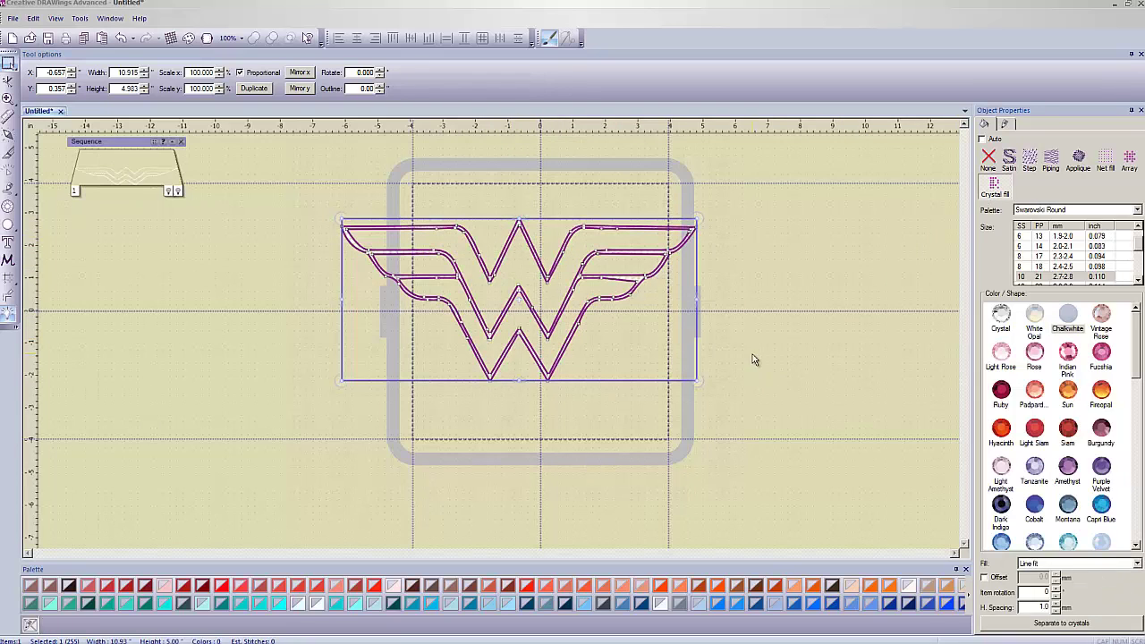
left_click(768, 360)
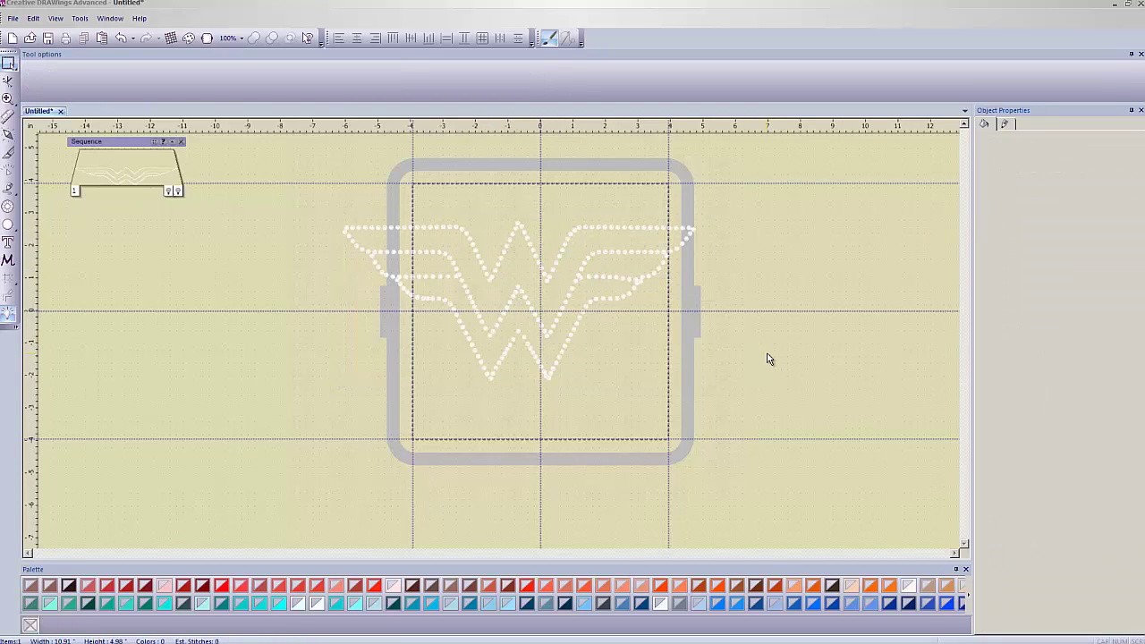
left_click(615, 311)
left_click(1135, 563)
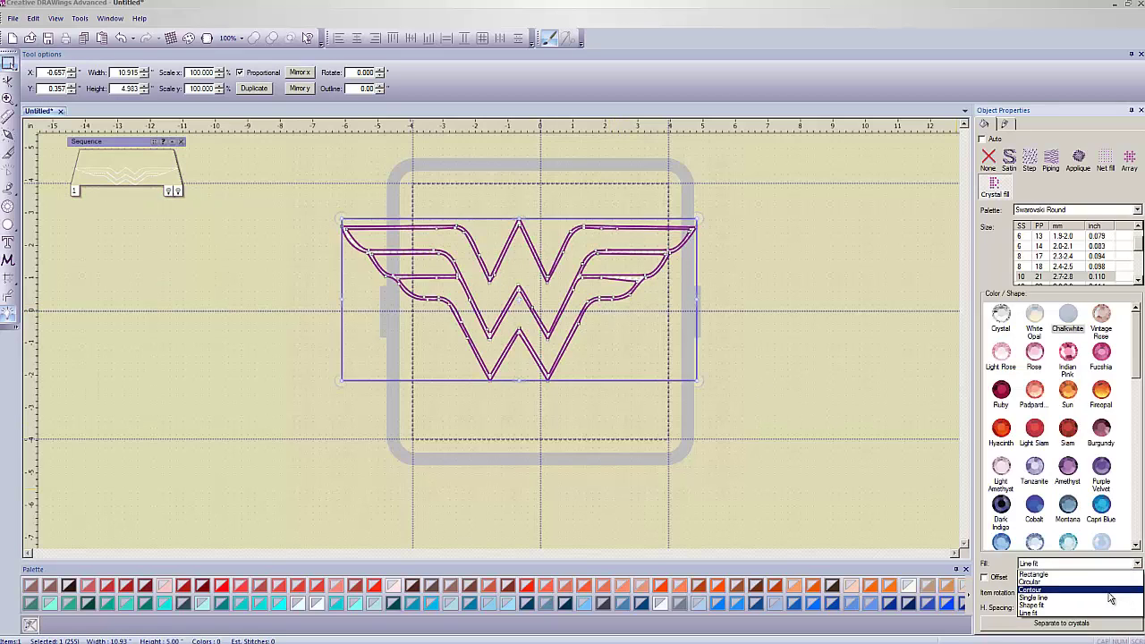
left_click(1047, 587)
left_click(808, 342)
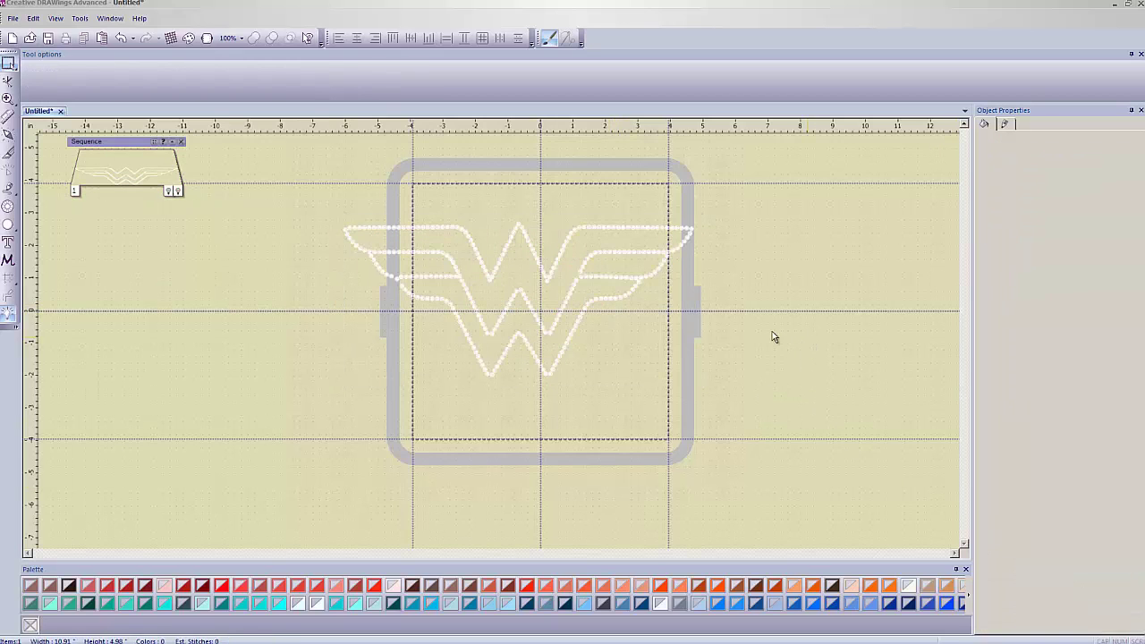